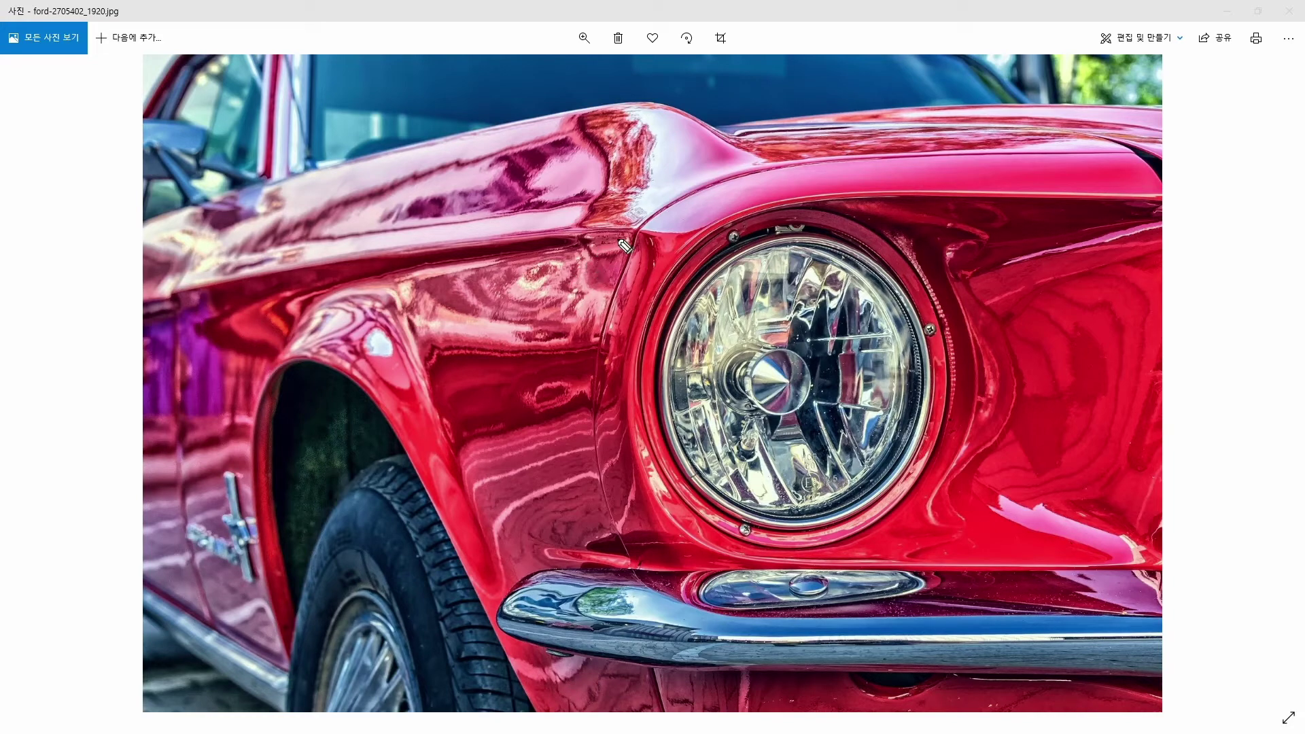
- Outline the reflective fender panel and the wheel-arch edge on the car photo in yellow, and clear both outlines
{"action": "mouse_move", "coordinate": [617, 238]}
{"action": "left_mouse_down"}
{"action": "mouse_move", "coordinate": [423, 257]}
{"action": "mouse_move", "coordinate": [434, 359]}
{"action": "mouse_move", "coordinate": [493, 527]}
{"action": "mouse_move", "coordinate": [621, 531]}
{"action": "left_mouse_up"}
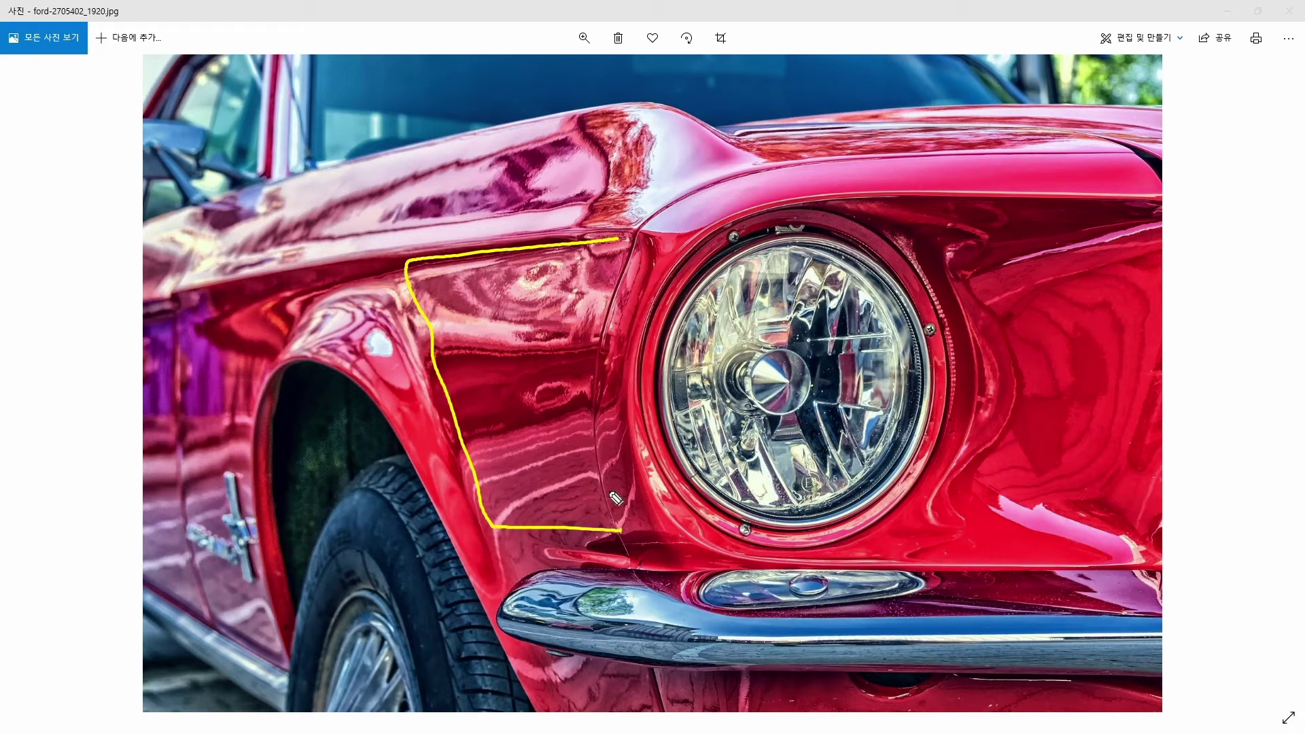
{"action": "left_click_drag", "start_coordinate": [621, 239], "coordinate": [622, 531]}
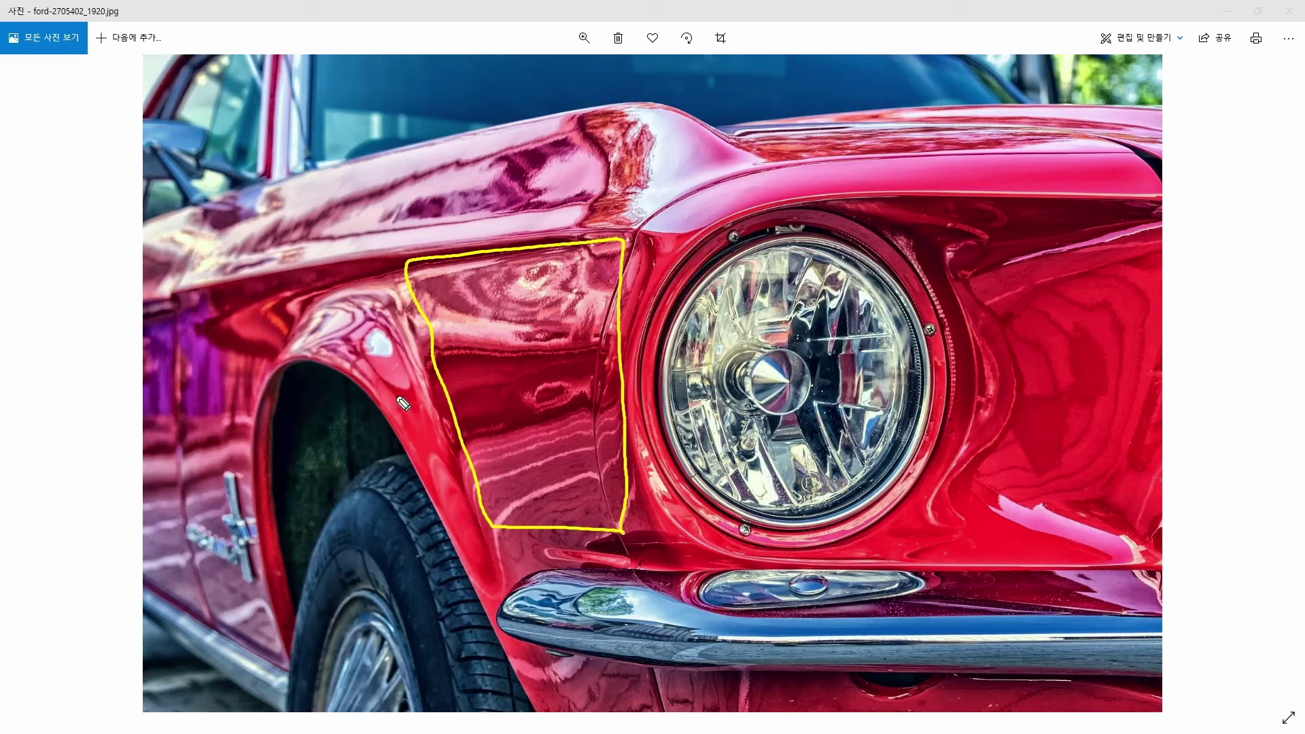
{"action": "mouse_move", "coordinate": [406, 367]}
{"action": "left_mouse_down"}
{"action": "mouse_move", "coordinate": [374, 387]}
{"action": "mouse_move", "coordinate": [469, 568]}
{"action": "mouse_move", "coordinate": [494, 567]}
{"action": "left_mouse_up"}
{"action": "left_click_drag", "start_coordinate": [407, 368], "coordinate": [500, 571]}
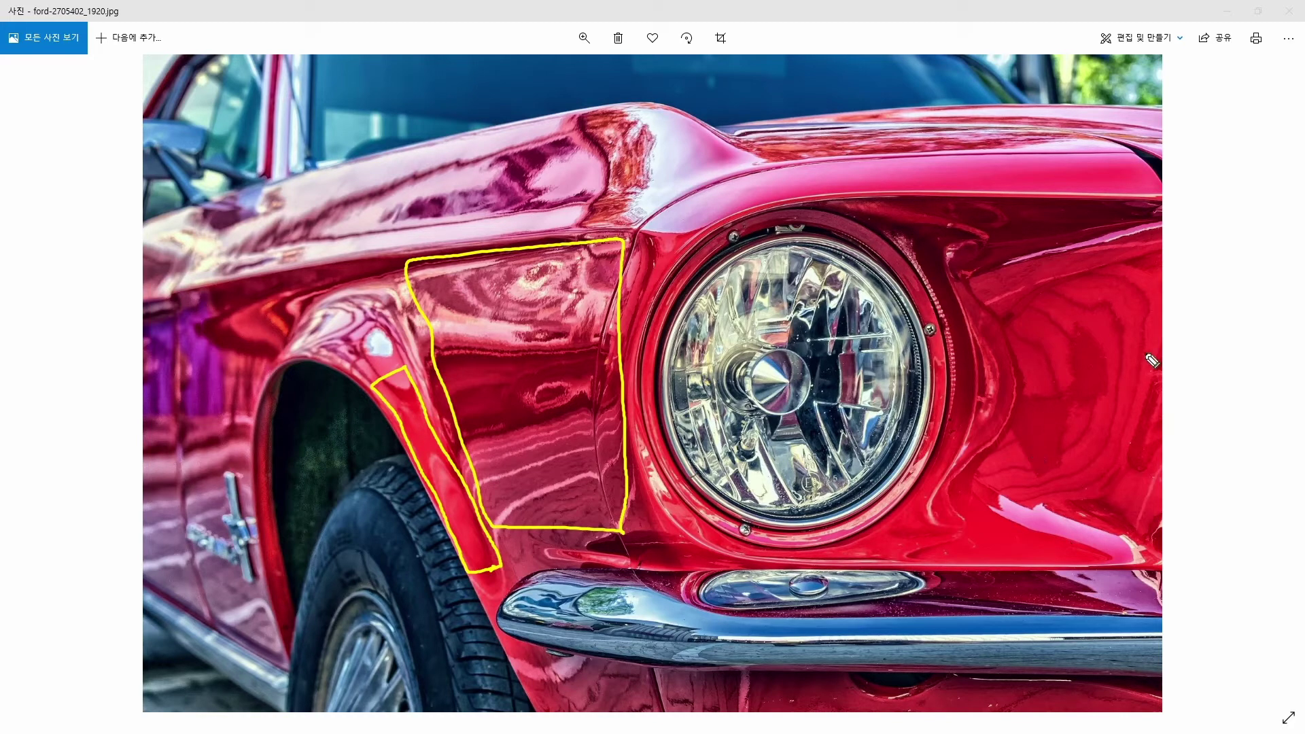
{"action": "key", "text": "Escape"}
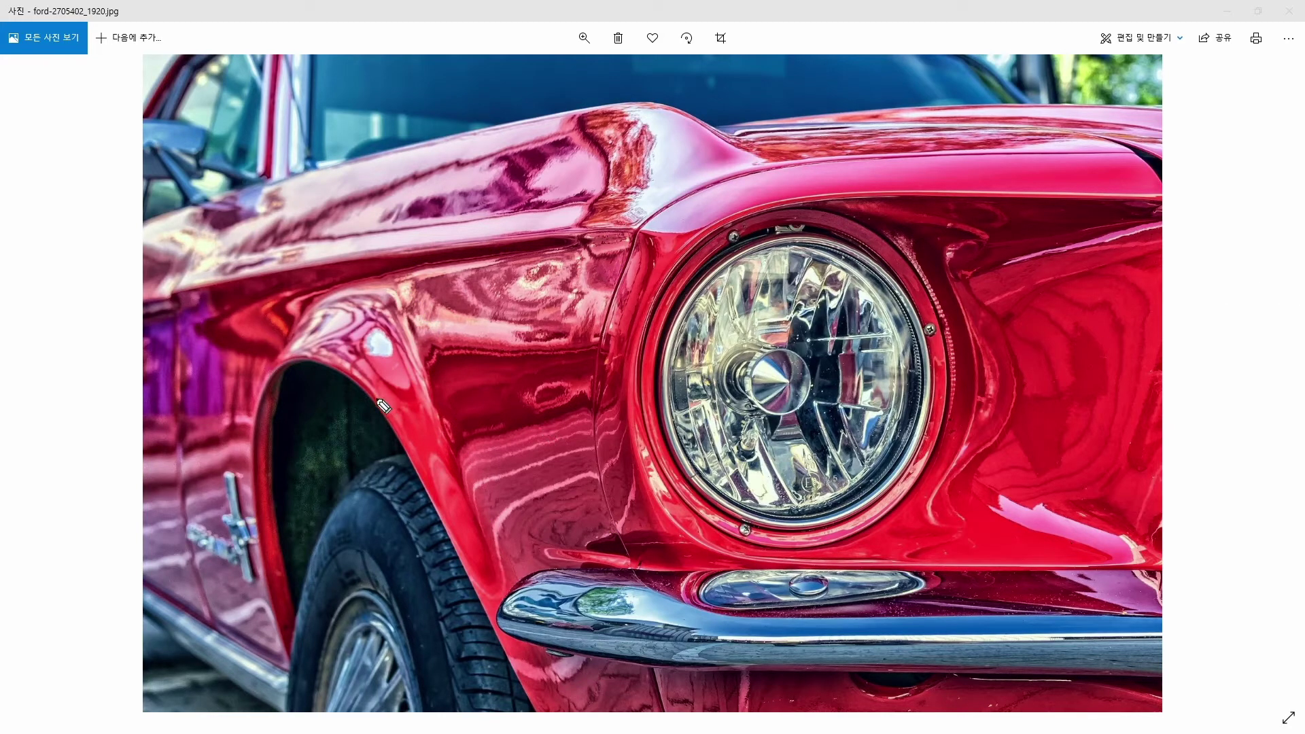
- Outline the wheel-arch lip and the triangular area below the headlight on the car photo in yellow
{"action": "mouse_move", "coordinate": [379, 401]}
{"action": "left_mouse_down"}
{"action": "mouse_move", "coordinate": [421, 388]}
{"action": "mouse_move", "coordinate": [403, 428]}
{"action": "mouse_move", "coordinate": [463, 589]}
{"action": "mouse_move", "coordinate": [490, 605]}
{"action": "mouse_move", "coordinate": [518, 598]}
{"action": "left_mouse_up"}
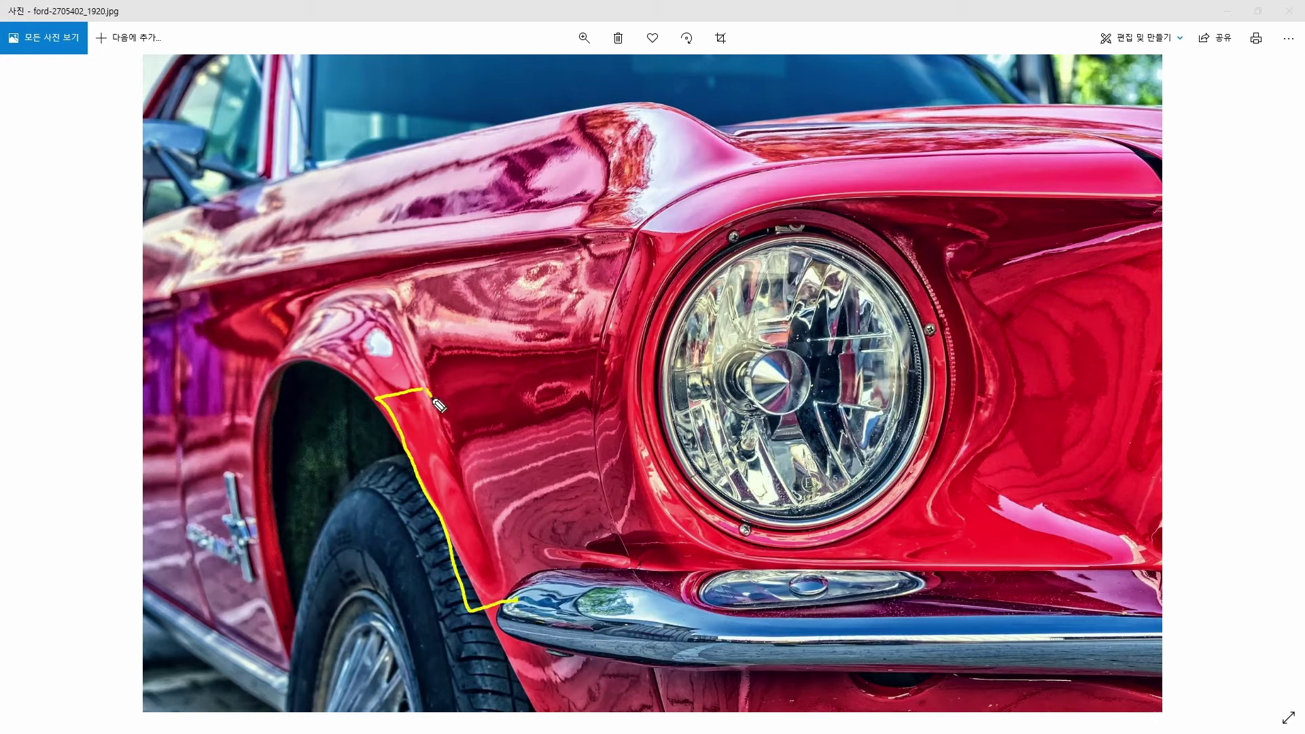
{"action": "left_click_drag", "start_coordinate": [427, 391], "coordinate": [517, 598]}
{"action": "mouse_move", "coordinate": [928, 477]}
{"action": "left_mouse_down"}
{"action": "mouse_move", "coordinate": [839, 560]}
{"action": "mouse_move", "coordinate": [970, 494]}
{"action": "mouse_move", "coordinate": [1094, 552]}
{"action": "left_mouse_up"}
{"action": "left_click_drag", "start_coordinate": [840, 560], "coordinate": [1094, 553]}
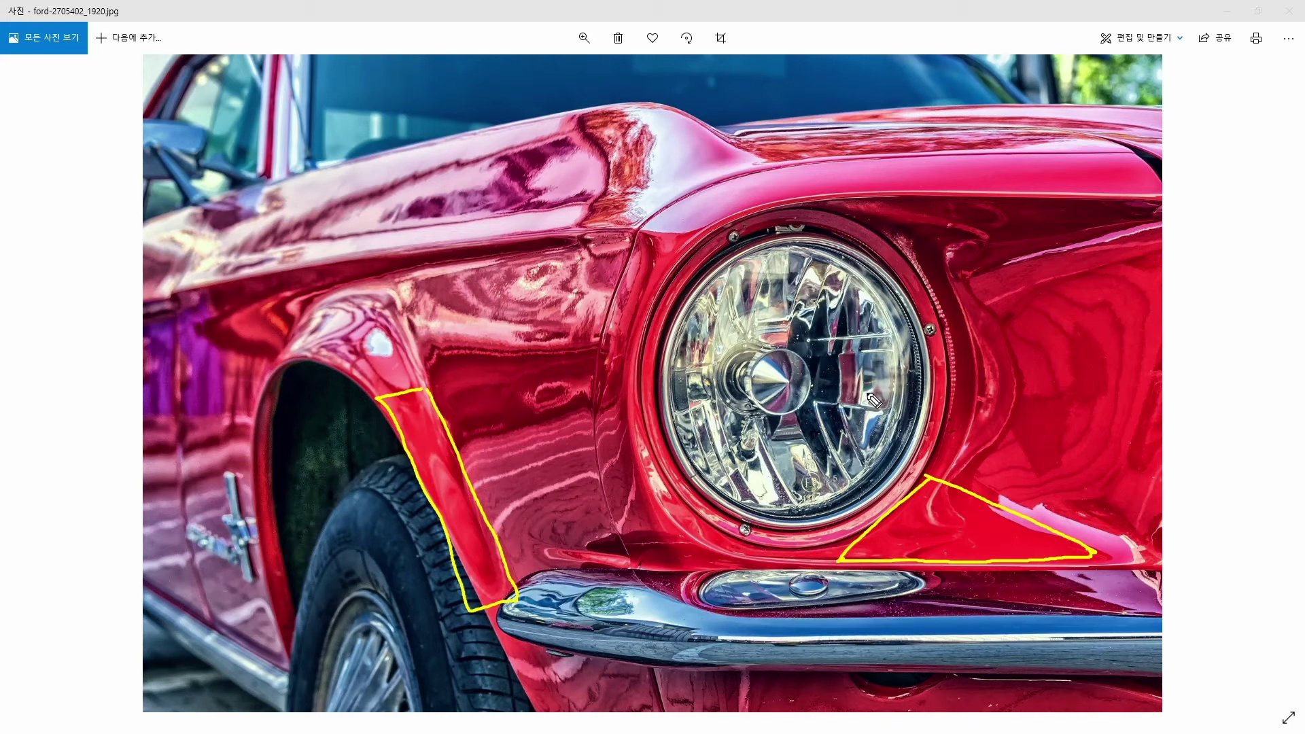
- Outline the upper fender and the front edge of the hood in blue, and clear all the annotations
{"action": "mouse_move", "coordinate": [186, 295]}
{"action": "left_mouse_down"}
{"action": "mouse_move", "coordinate": [191, 365]}
{"action": "mouse_move", "coordinate": [218, 288]}
{"action": "mouse_move", "coordinate": [583, 256]}
{"action": "mouse_move", "coordinate": [598, 363]}
{"action": "left_mouse_up"}
{"action": "left_click_drag", "start_coordinate": [177, 373], "coordinate": [602, 348]}
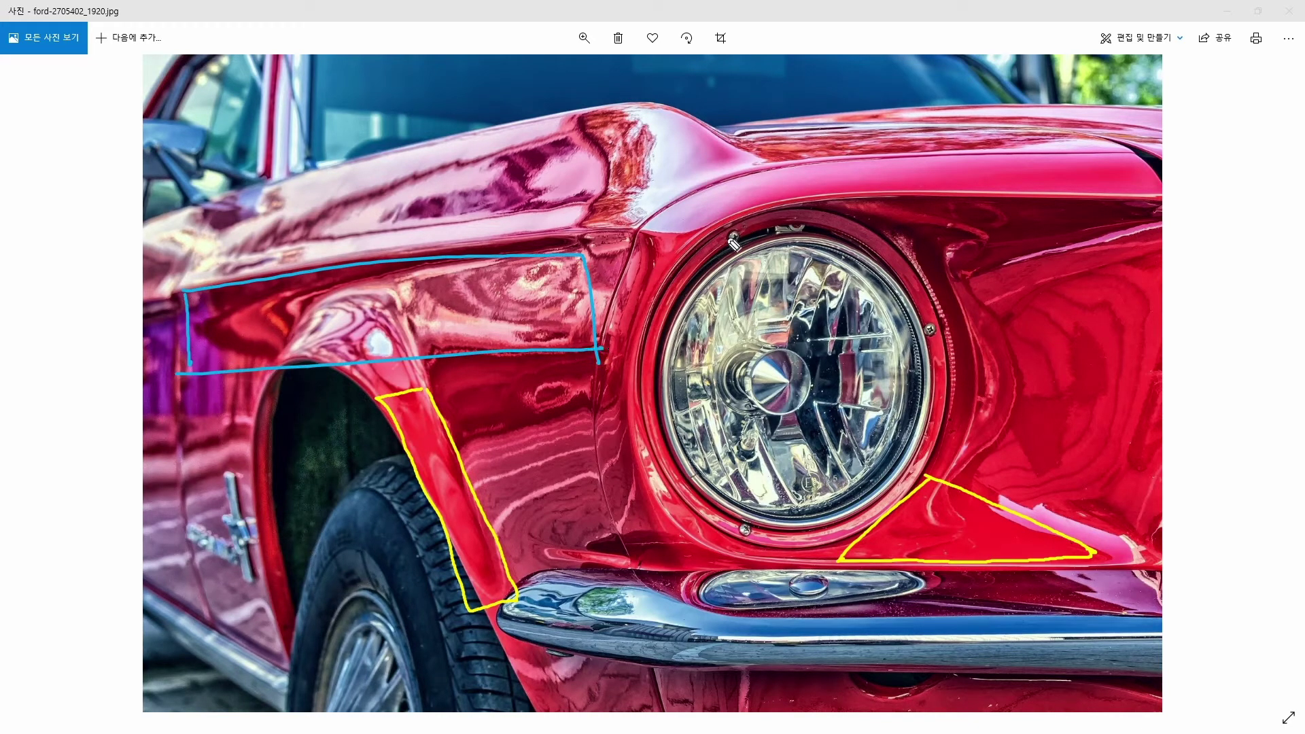
{"action": "mouse_move", "coordinate": [591, 214]}
{"action": "left_mouse_down"}
{"action": "mouse_move", "coordinate": [693, 236]}
{"action": "mouse_move", "coordinate": [846, 132]}
{"action": "mouse_move", "coordinate": [1033, 149]}
{"action": "mouse_move", "coordinate": [1050, 189]}
{"action": "mouse_move", "coordinate": [682, 245]}
{"action": "left_mouse_up"}
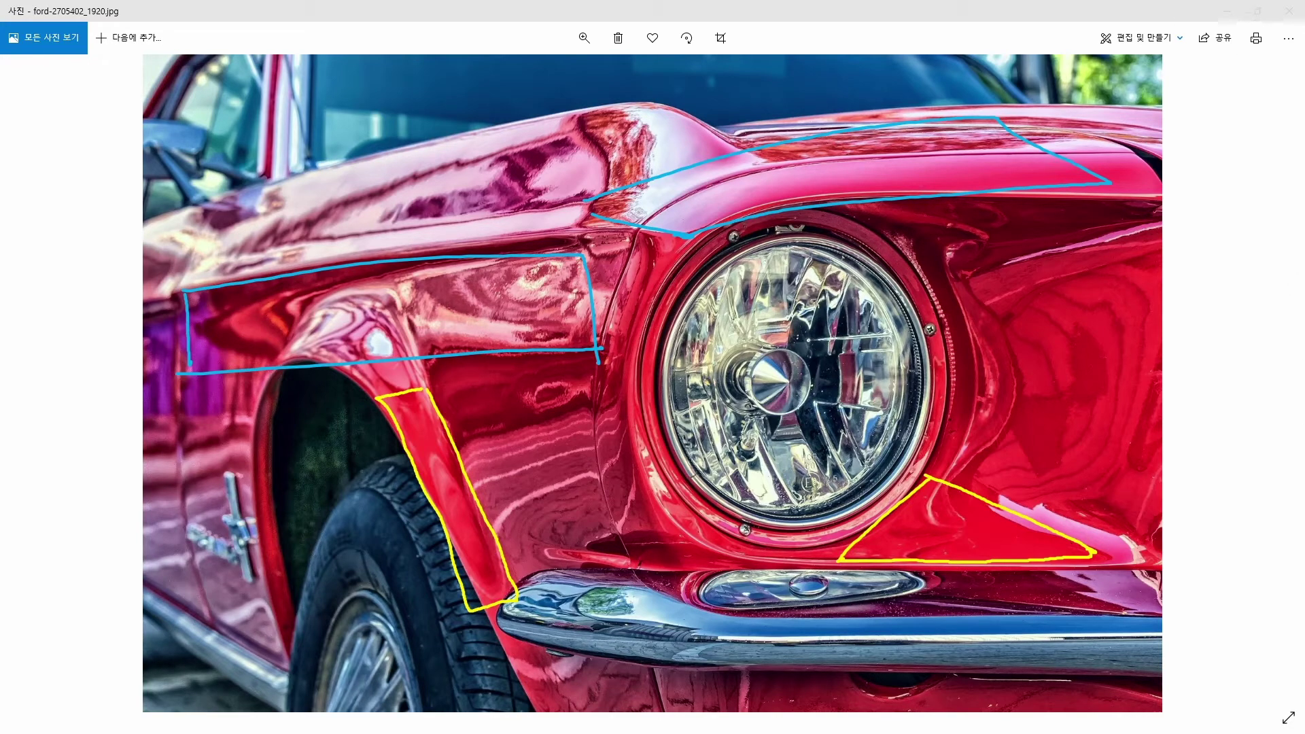
{"action": "key", "text": "Escape"}
- Close the car photo and examine the existing render of the golden pepper in Cinema 4D's Picture Viewer
{"action": "left_click", "coordinate": [1288, 10]}
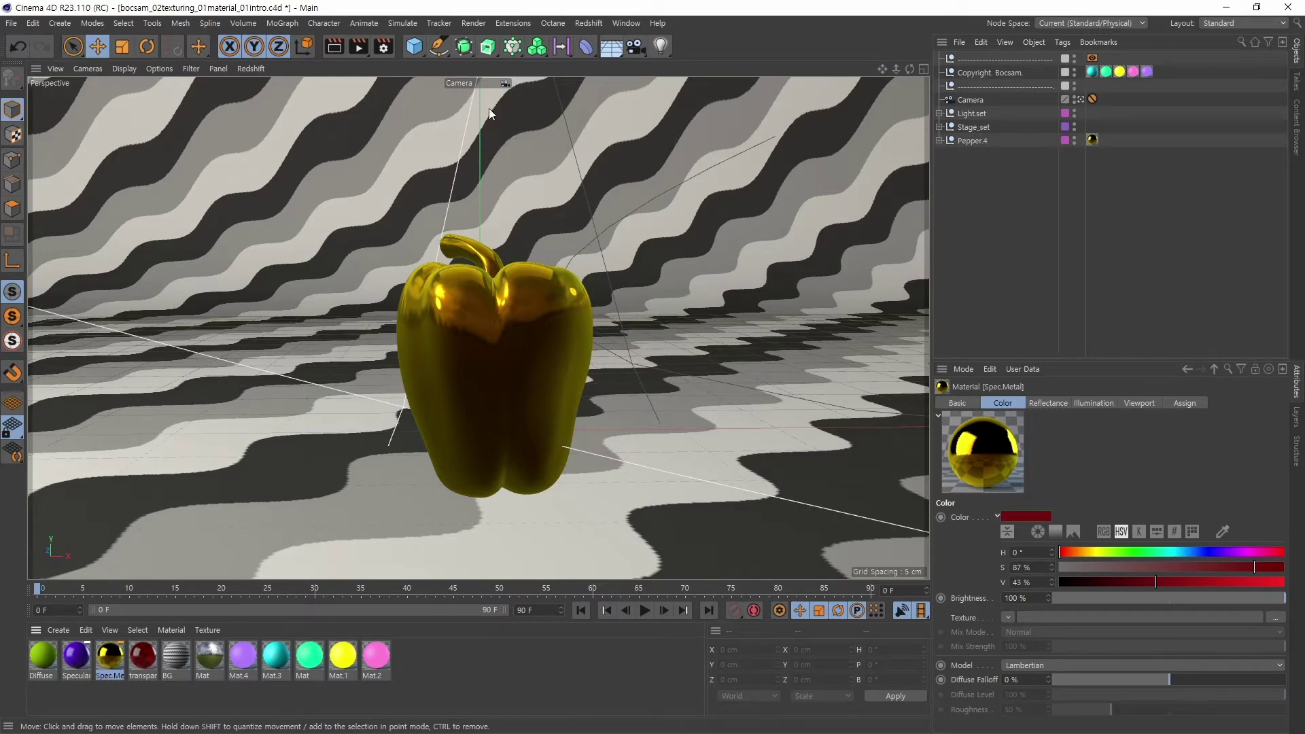
{"action": "key", "text": "shift+F6"}
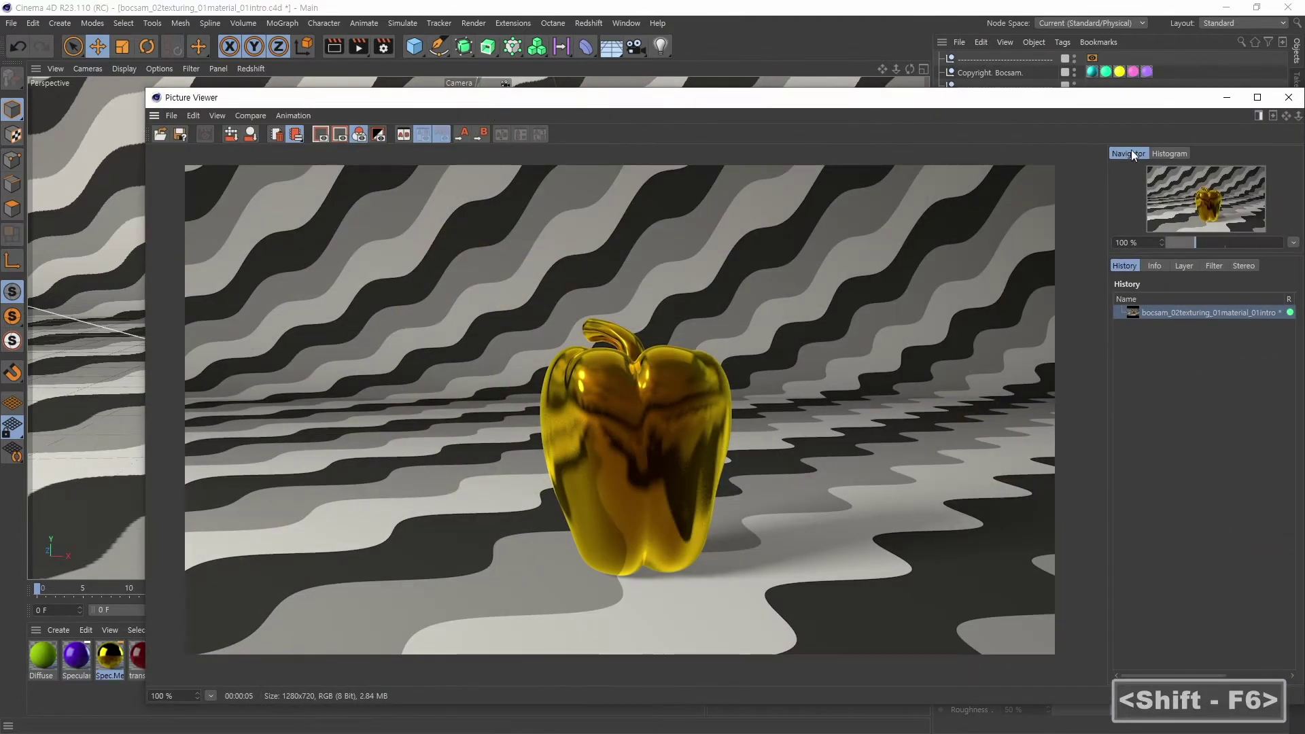
{"action": "left_click_drag", "start_coordinate": [928, 99], "coordinate": [810, 38]}
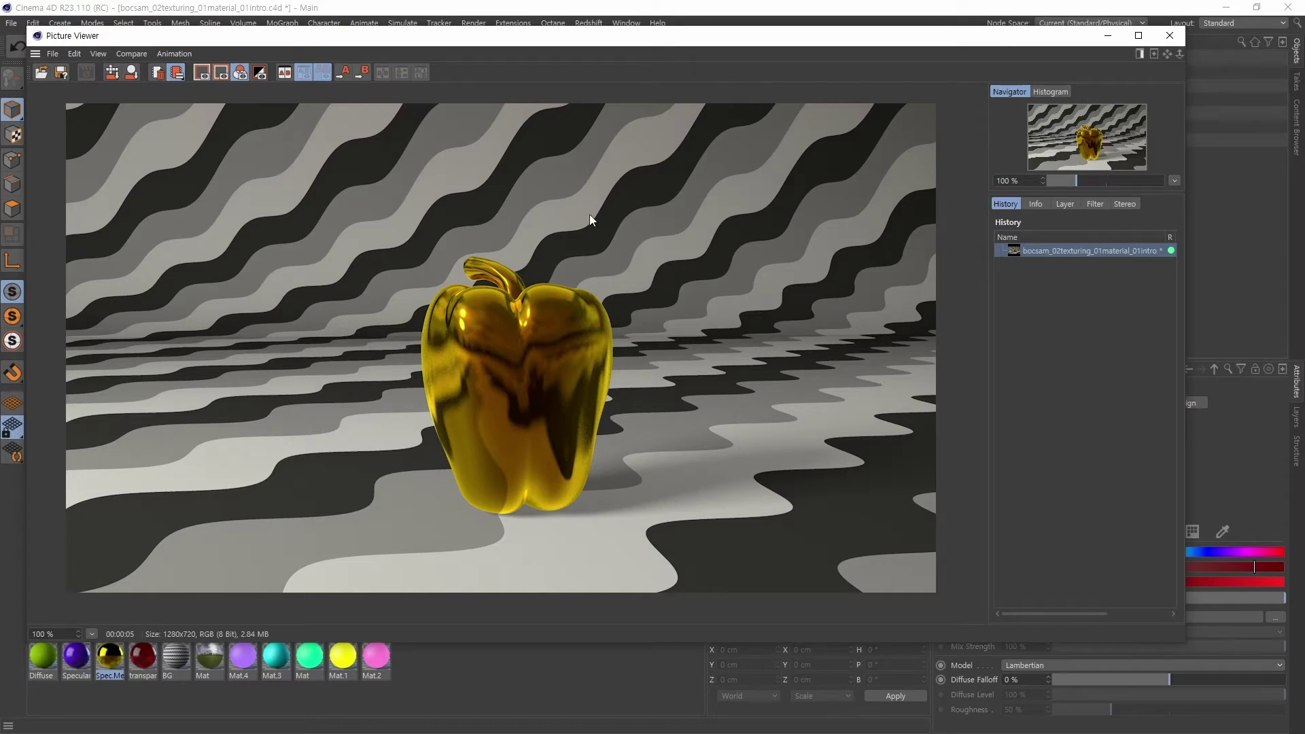
{"action": "left_click_drag", "start_coordinate": [657, 40], "coordinate": [702, 68]}
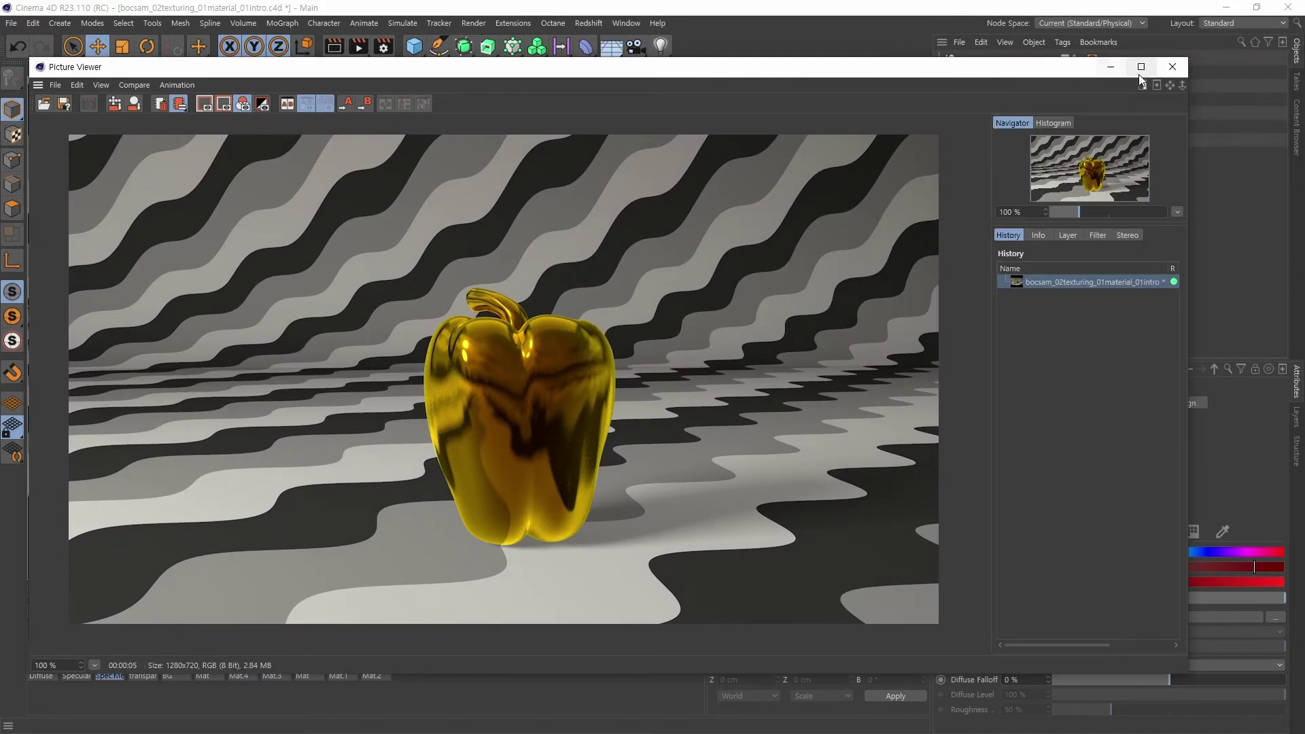
{"action": "left_click", "coordinate": [1176, 67]}
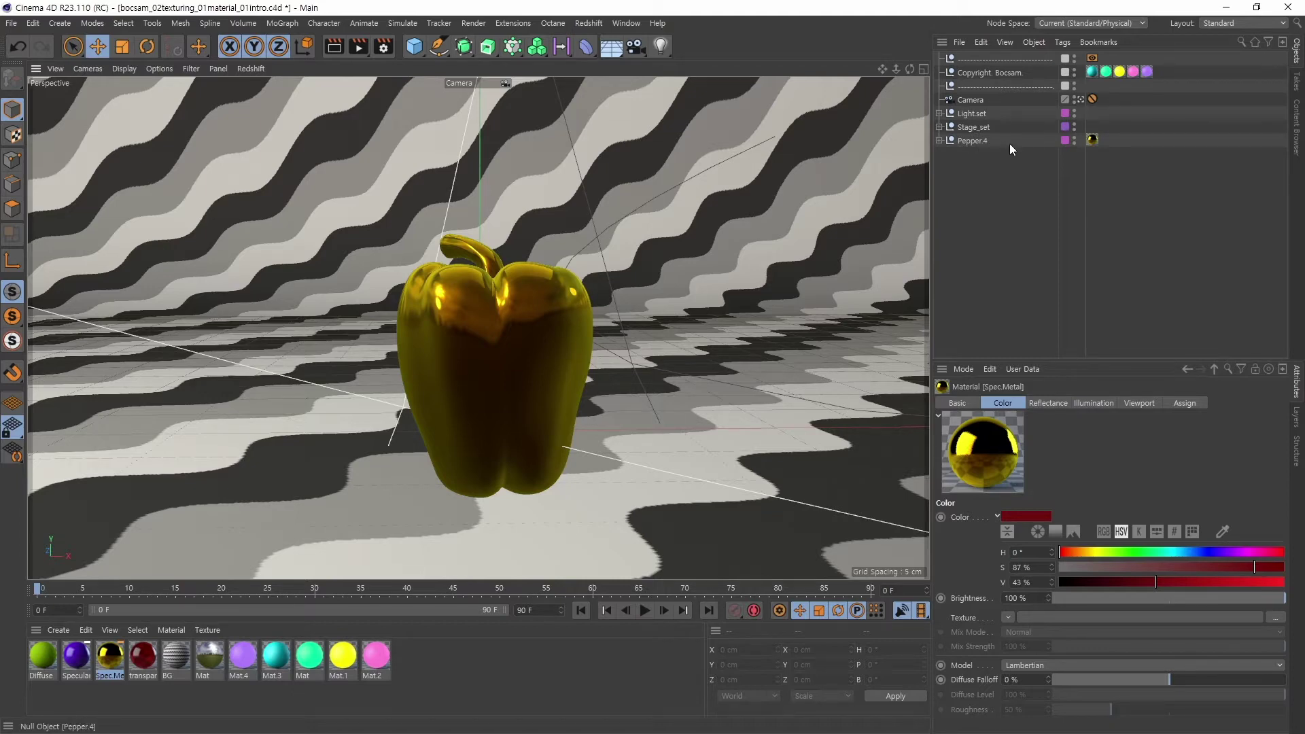
- Hide the Stage_set null in both the editor and the renderer
{"action": "left_click", "coordinate": [972, 140]}
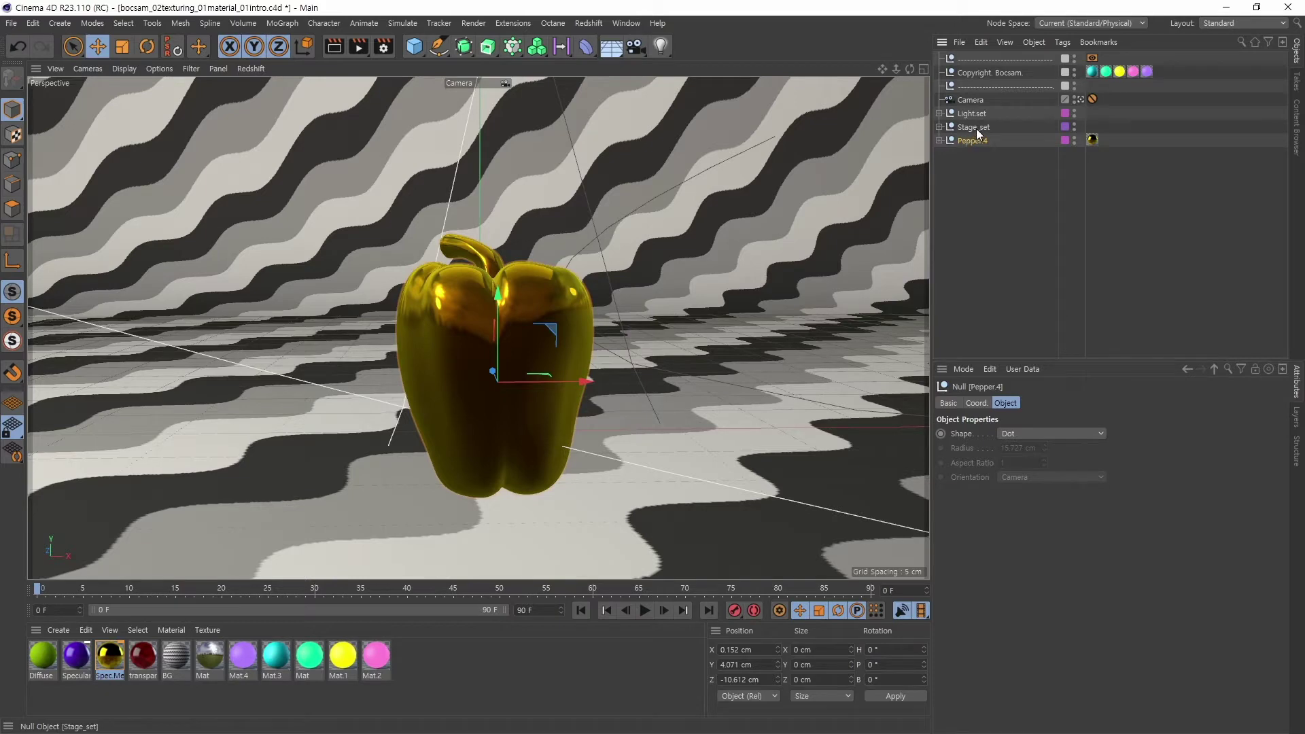
{"action": "left_click", "coordinate": [975, 129]}
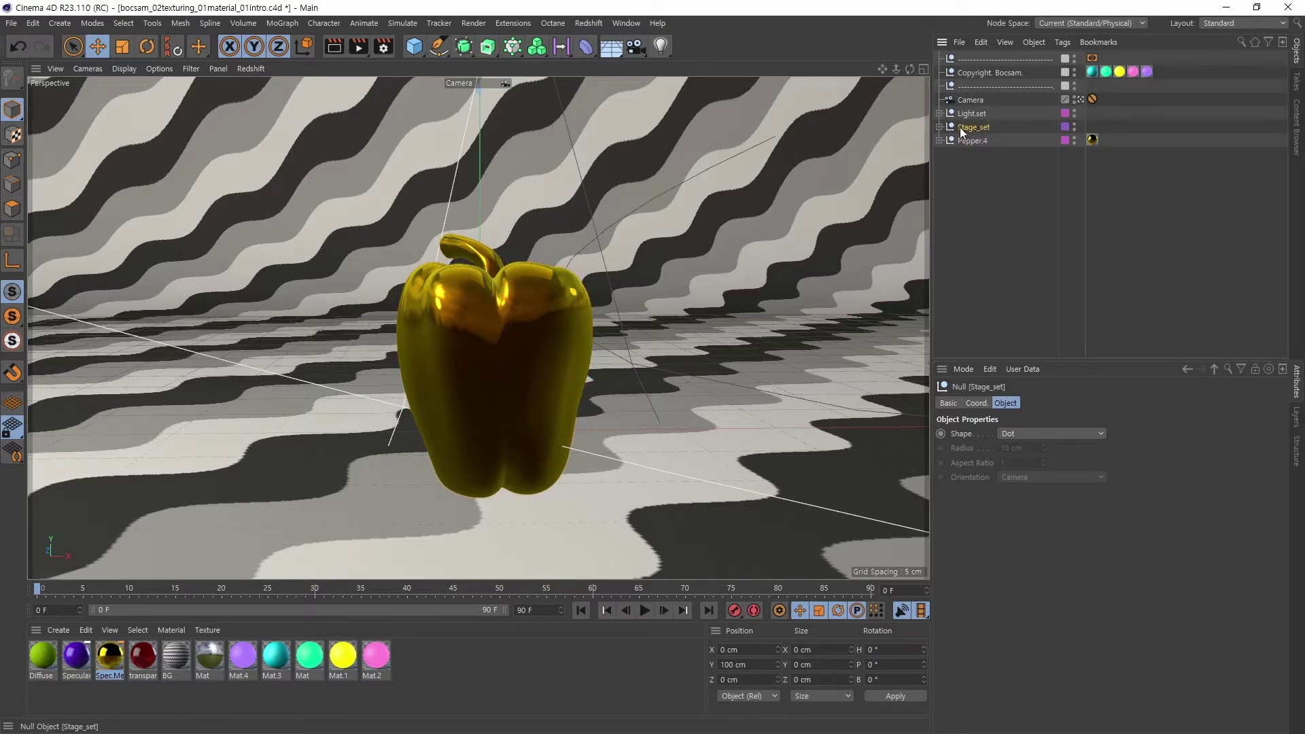
{"action": "key", "text": "alt"}
{"action": "left_click", "coordinate": [1073, 129], "text": "alt"}
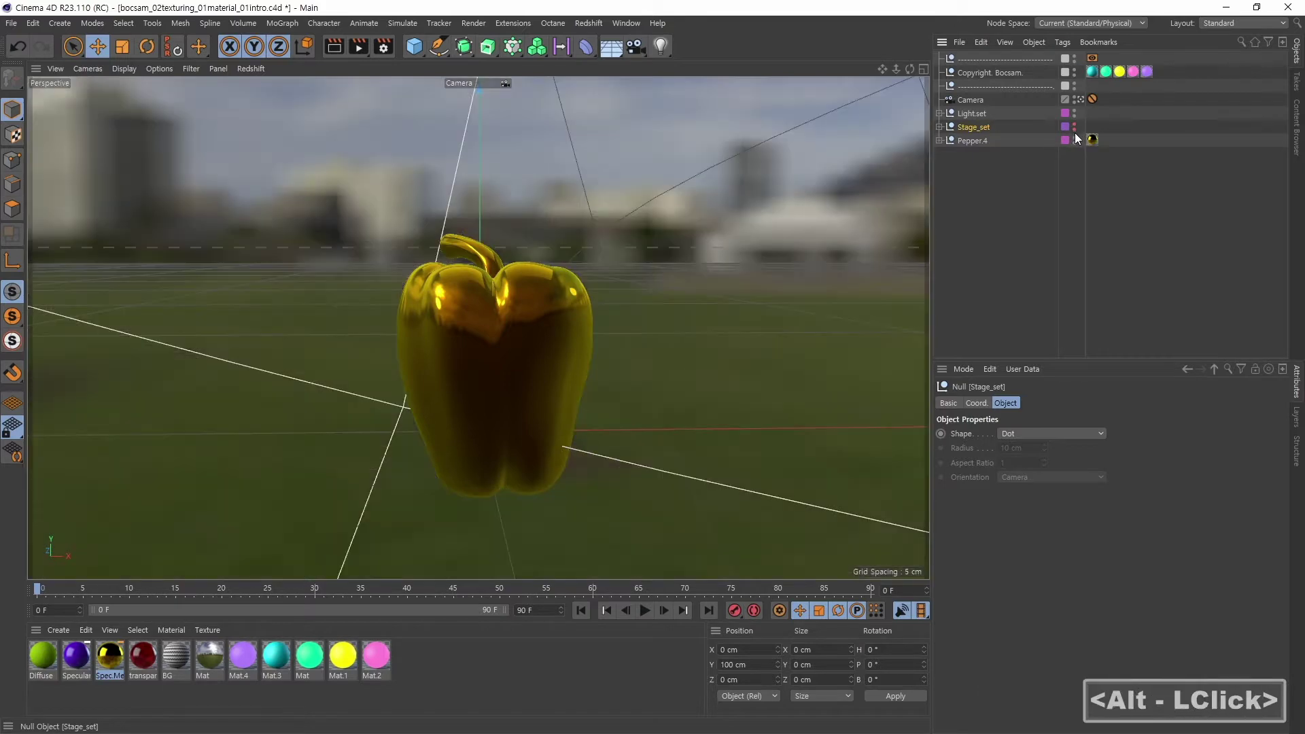
{"action": "left_click", "coordinate": [1073, 131], "text": "alt"}
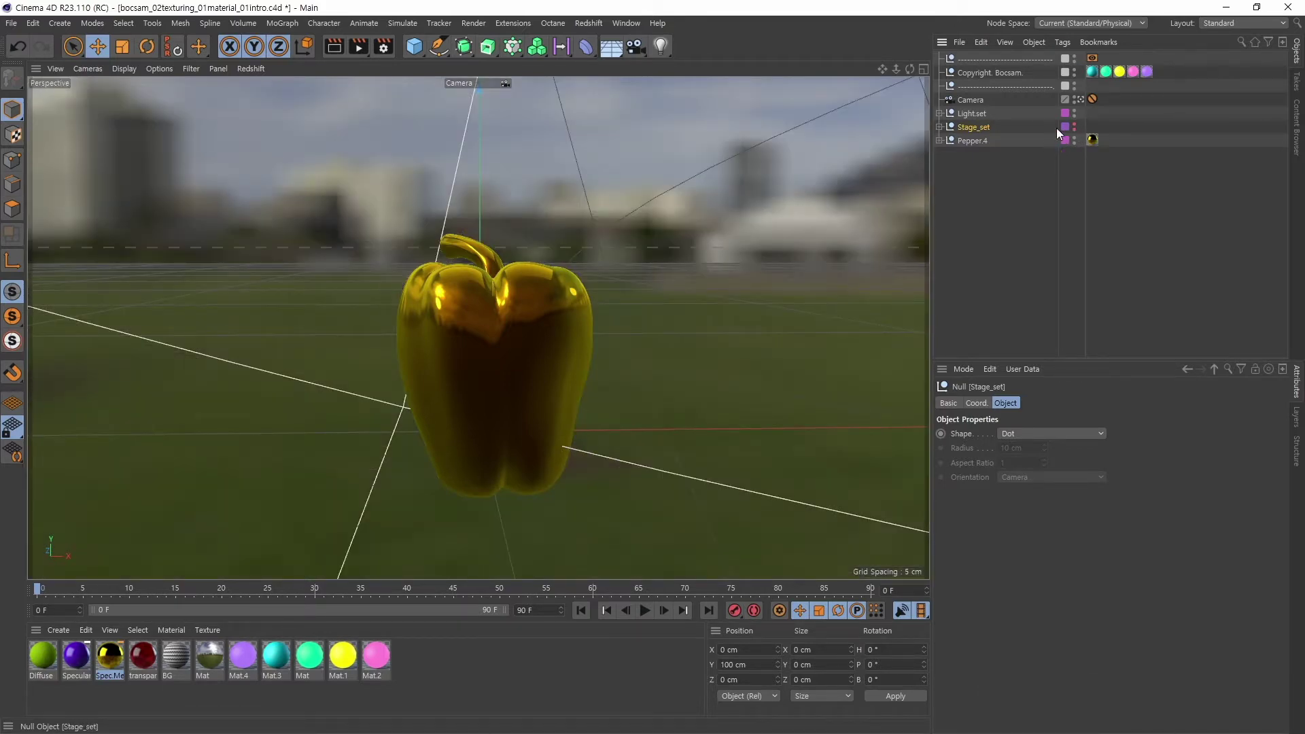
- Examine the contents of Light.set, including the Key, Feel, Top, front and Bounce lights, the Light_target and the Sky
{"action": "left_click", "coordinate": [939, 114]}
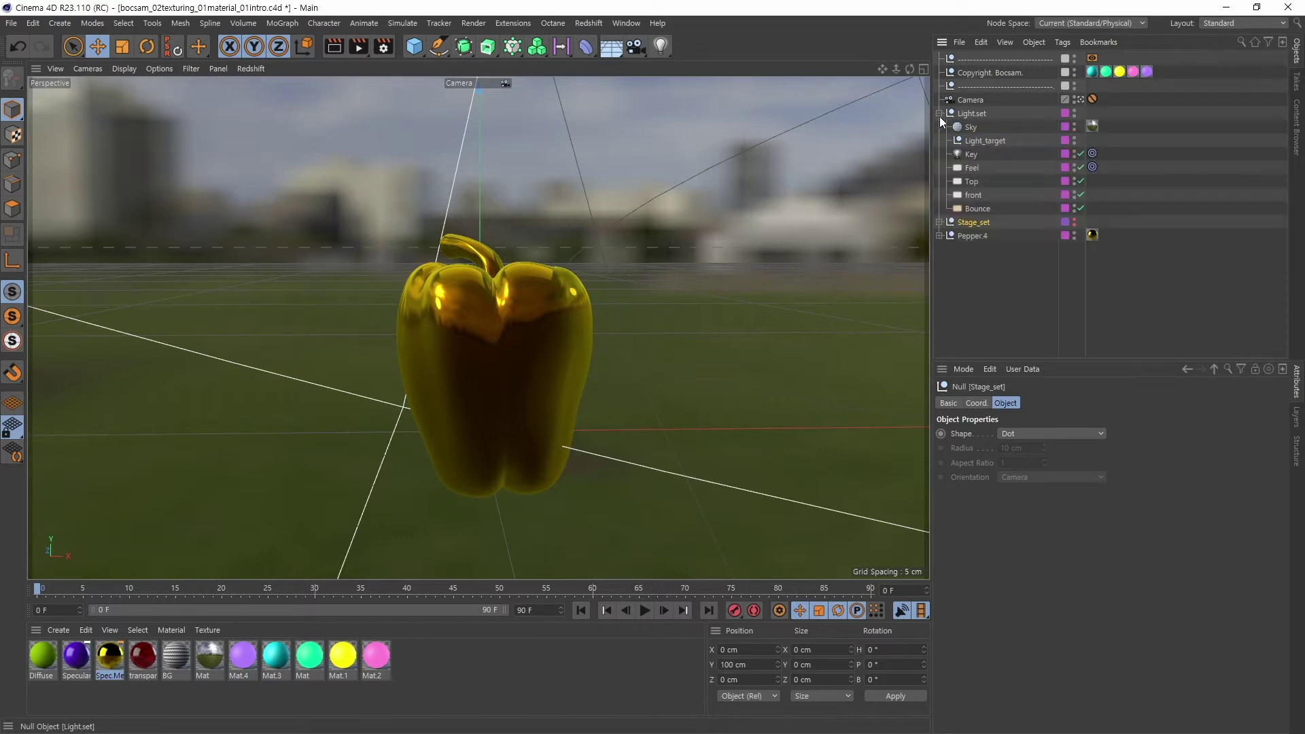
{"action": "left_click", "coordinate": [974, 168]}
{"action": "left_click", "coordinate": [972, 181]}
{"action": "left_click", "coordinate": [973, 195]}
{"action": "left_click", "coordinate": [972, 207]}
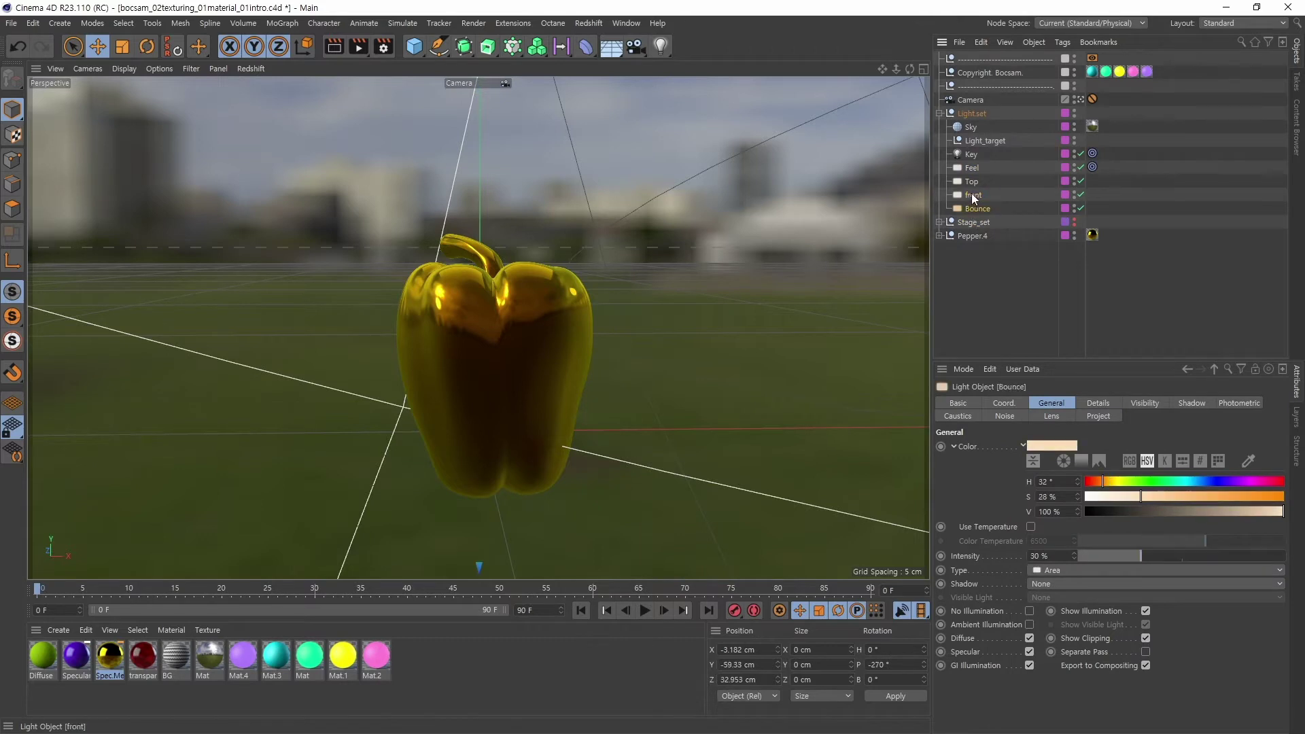
{"action": "left_click", "coordinate": [972, 197]}
{"action": "left_click", "coordinate": [973, 182]}
{"action": "left_click", "coordinate": [973, 169]}
{"action": "left_click", "coordinate": [973, 155]}
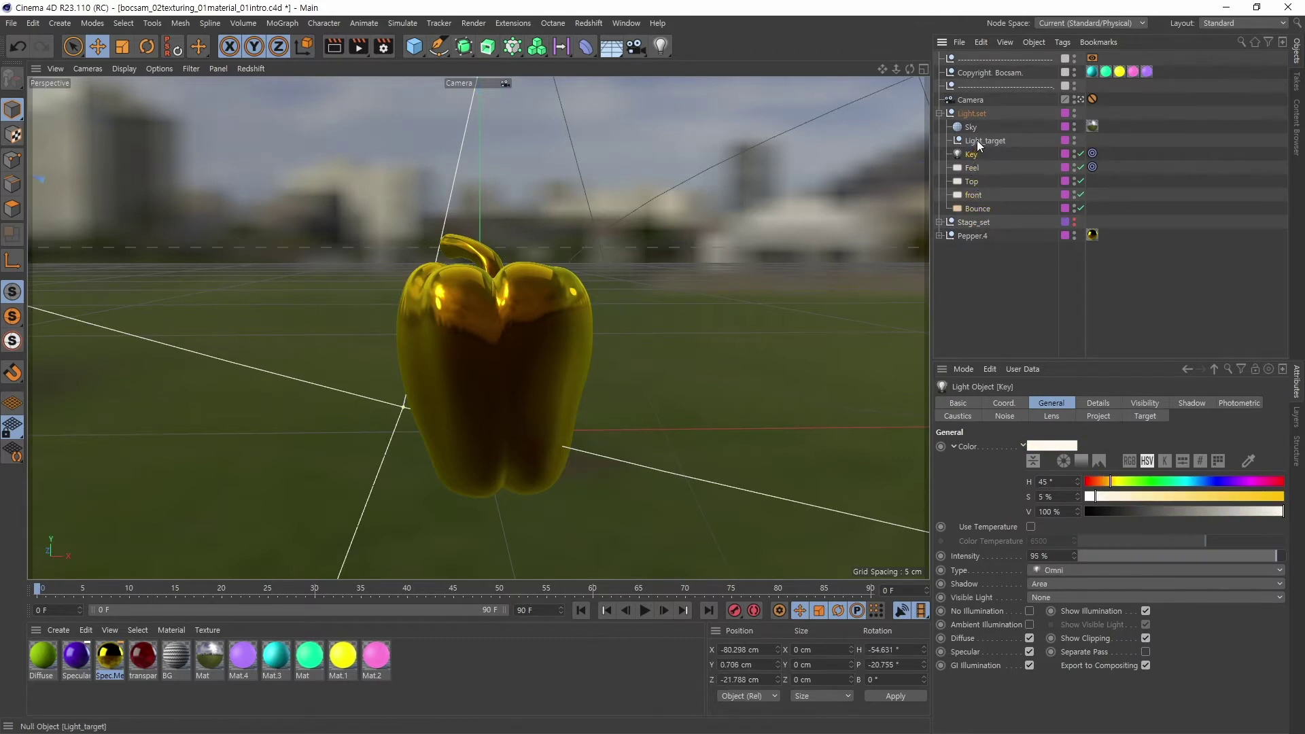
{"action": "left_click", "coordinate": [979, 143]}
{"action": "left_click", "coordinate": [976, 127]}
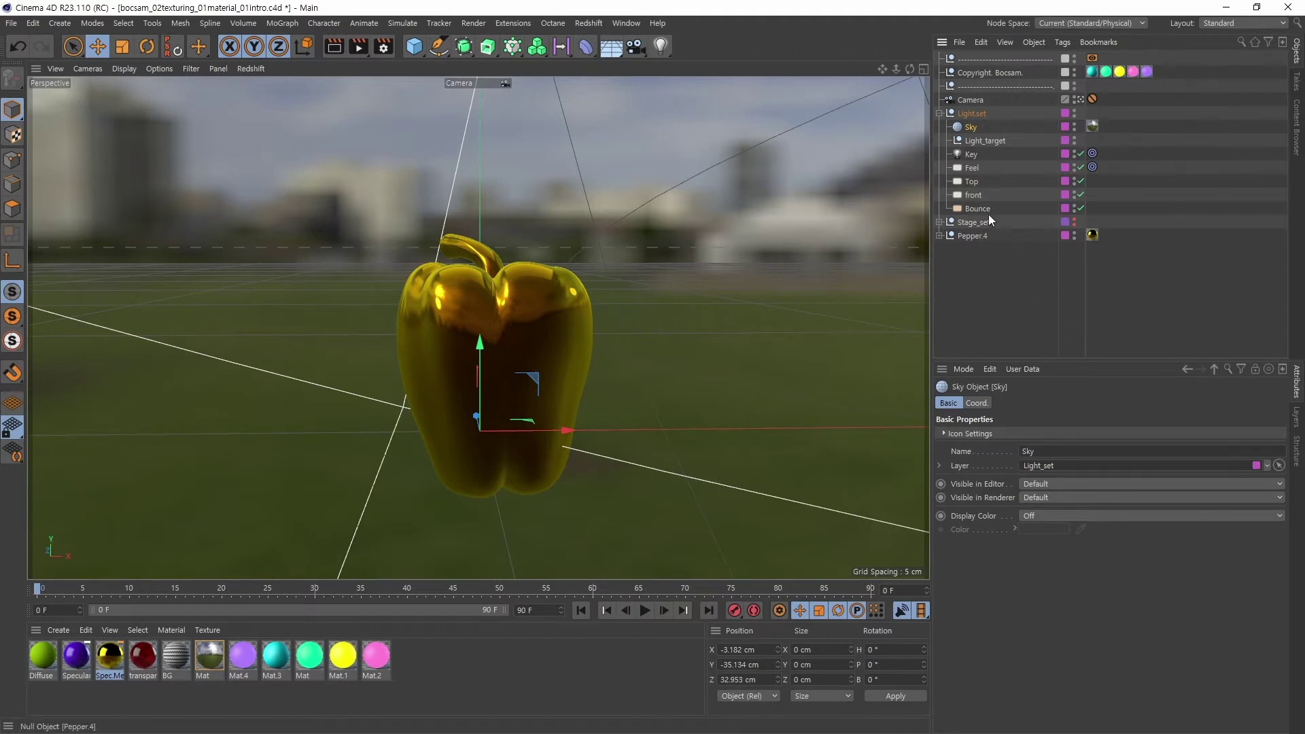
- Hide the Sky object in the editor and renderer, and render the pepper to the Picture Viewer
{"action": "key", "text": "alt"}
{"action": "left_click", "coordinate": [1074, 130], "text": "alt"}
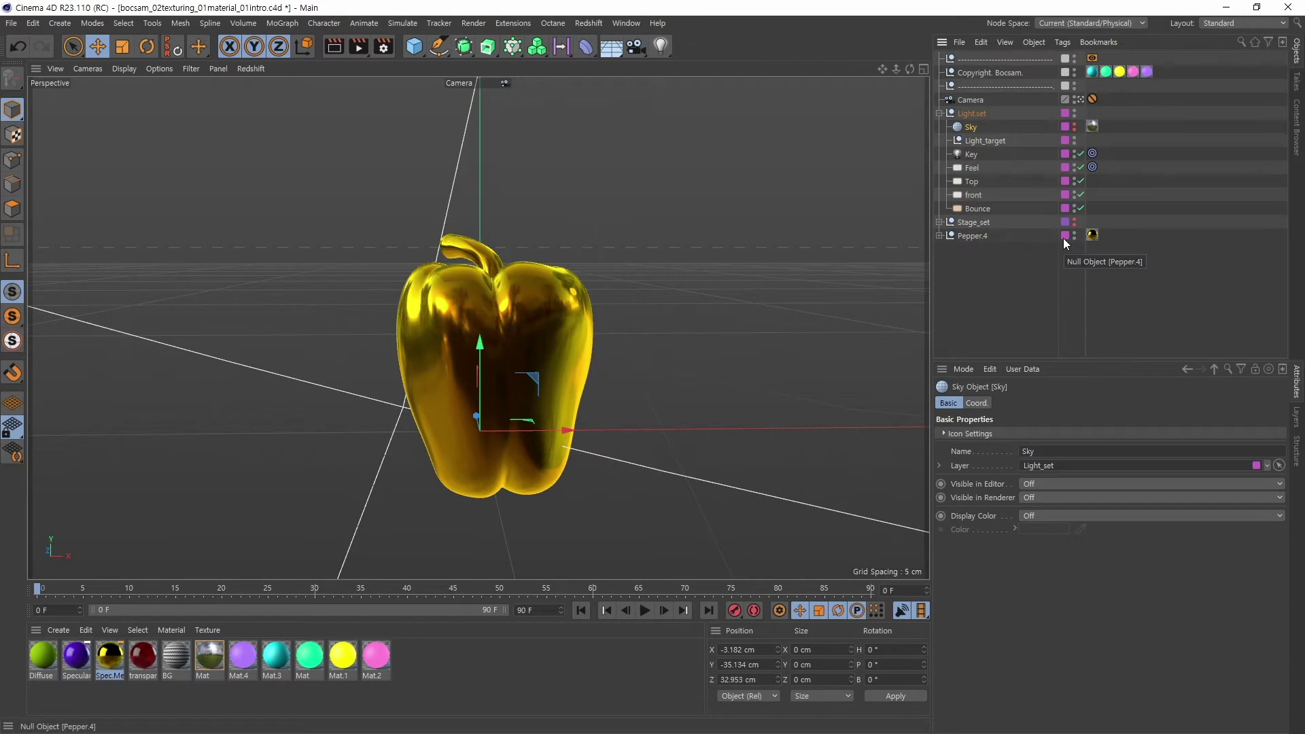
{"action": "left_click", "coordinate": [359, 47]}
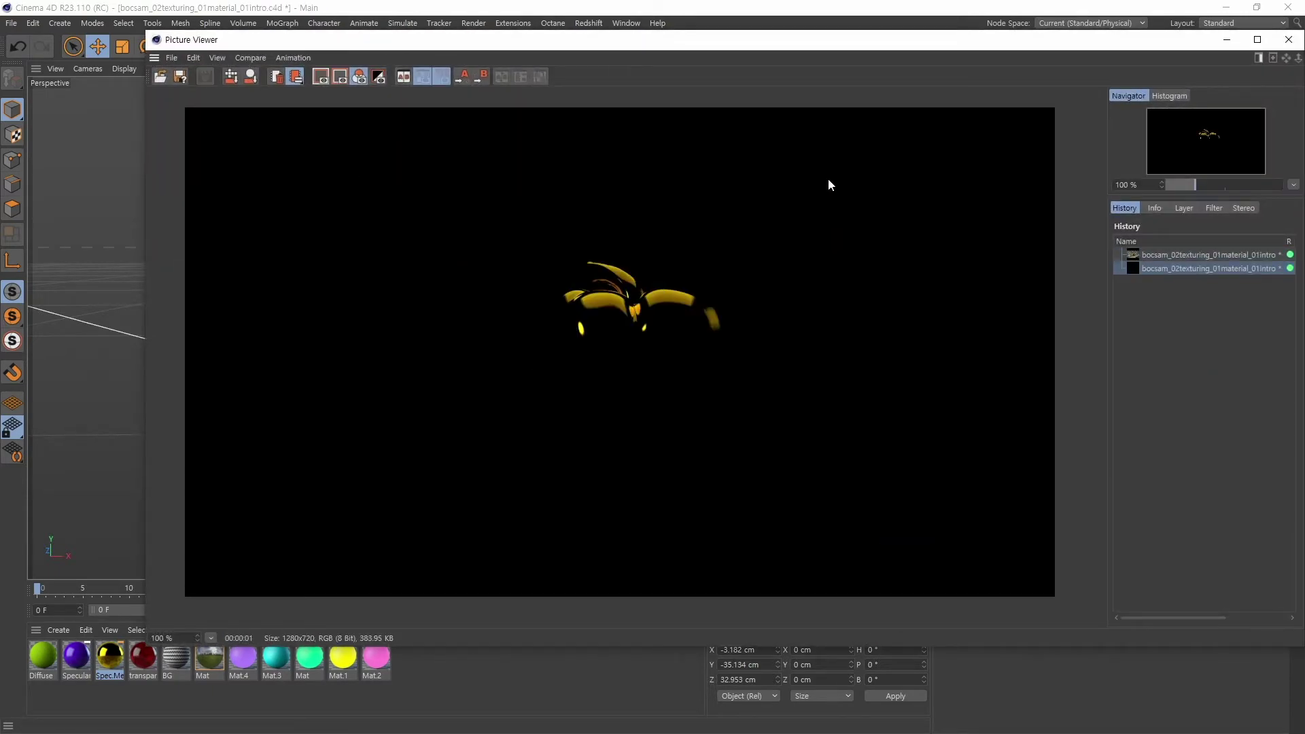
{"action": "left_click_drag", "start_coordinate": [852, 51], "coordinate": [790, 56]}
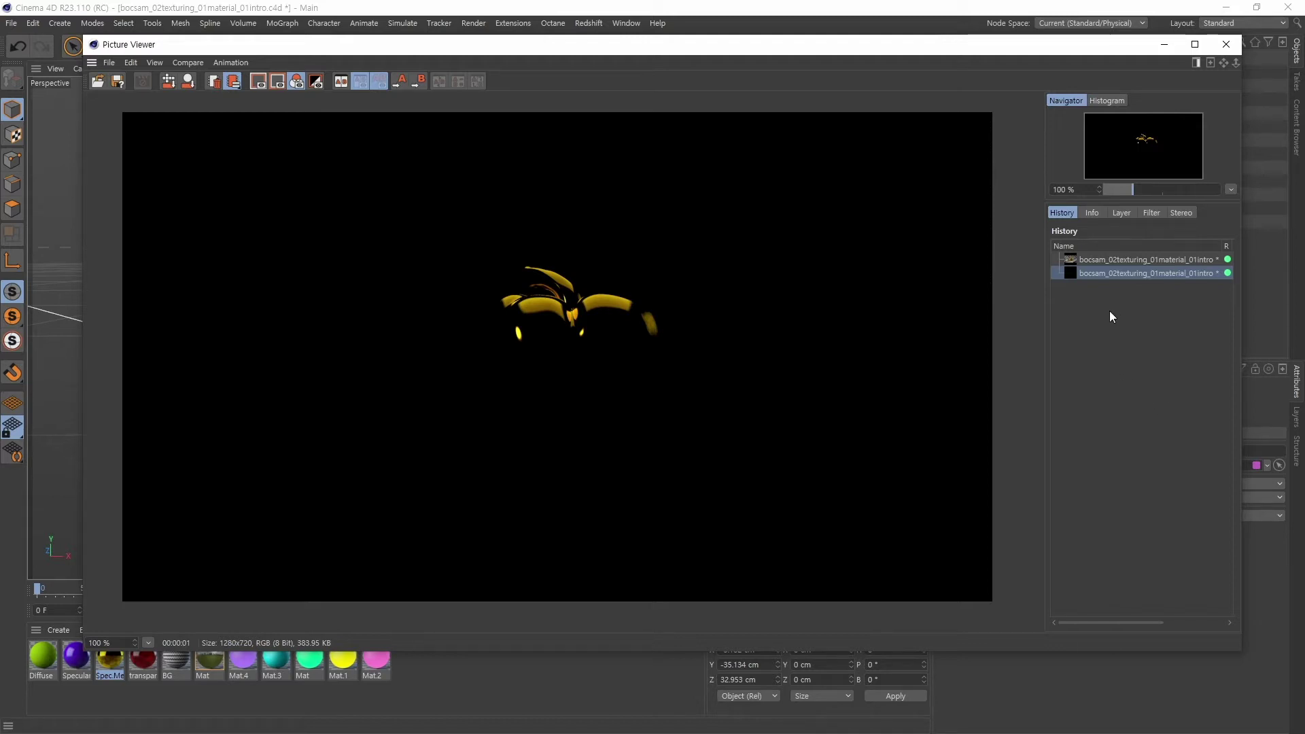
- Compare the render with stage and sky against the render without surroundings, and close the Picture Viewer
{"action": "left_click", "coordinate": [1119, 258]}
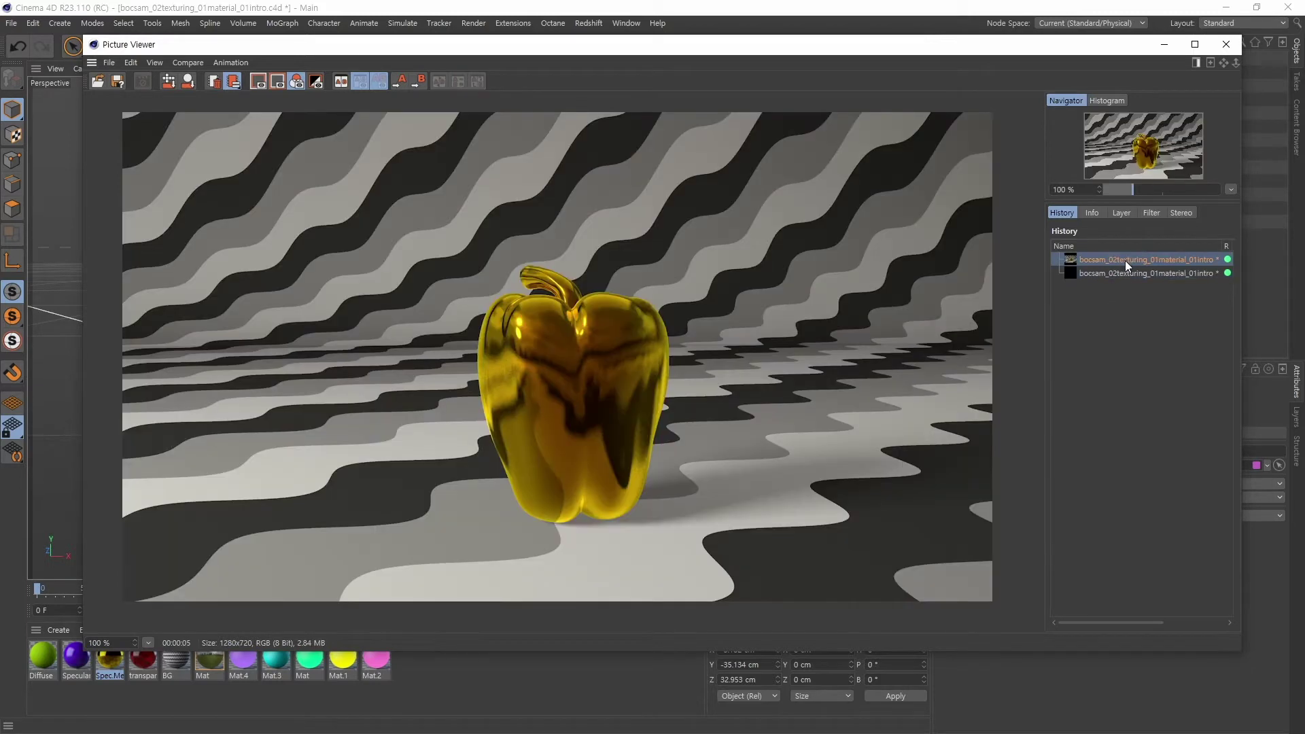
{"action": "left_click", "coordinate": [1116, 272]}
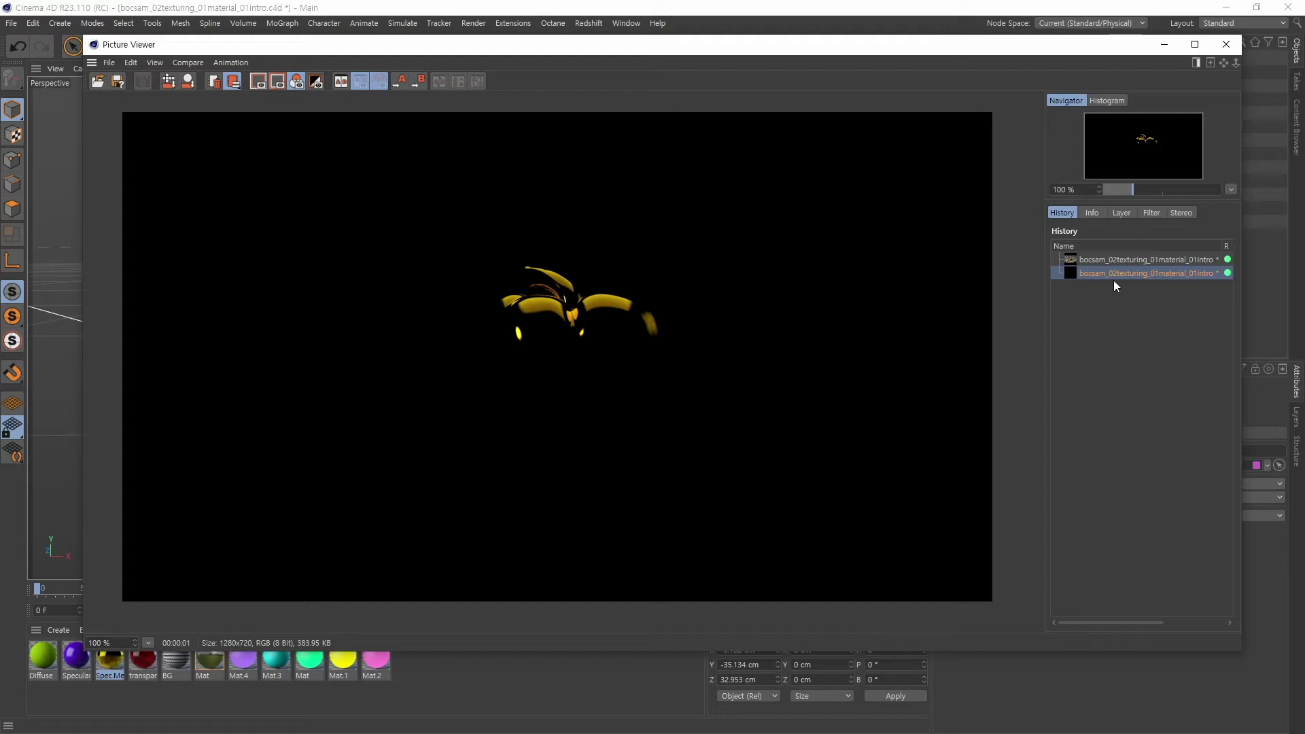
{"action": "left_click", "coordinate": [1103, 262]}
{"action": "left_click", "coordinate": [1103, 274]}
{"action": "left_click", "coordinate": [1102, 262]}
{"action": "left_click", "coordinate": [1103, 272]}
{"action": "left_click", "coordinate": [1226, 43]}
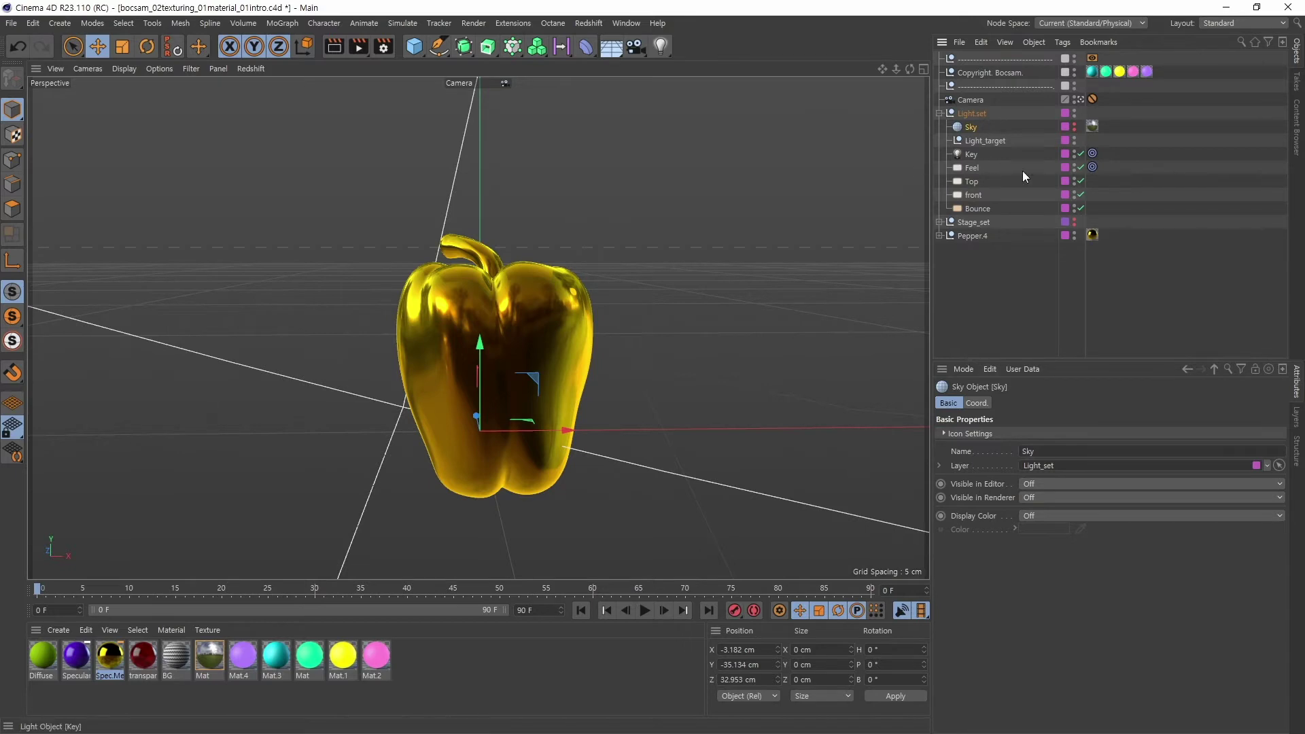
- Restore the visibility of the Sky object and the Stage_set null in the editor and renderer
{"action": "key", "text": "alt"}
{"action": "left_click", "coordinate": [1075, 130], "text": "alt"}
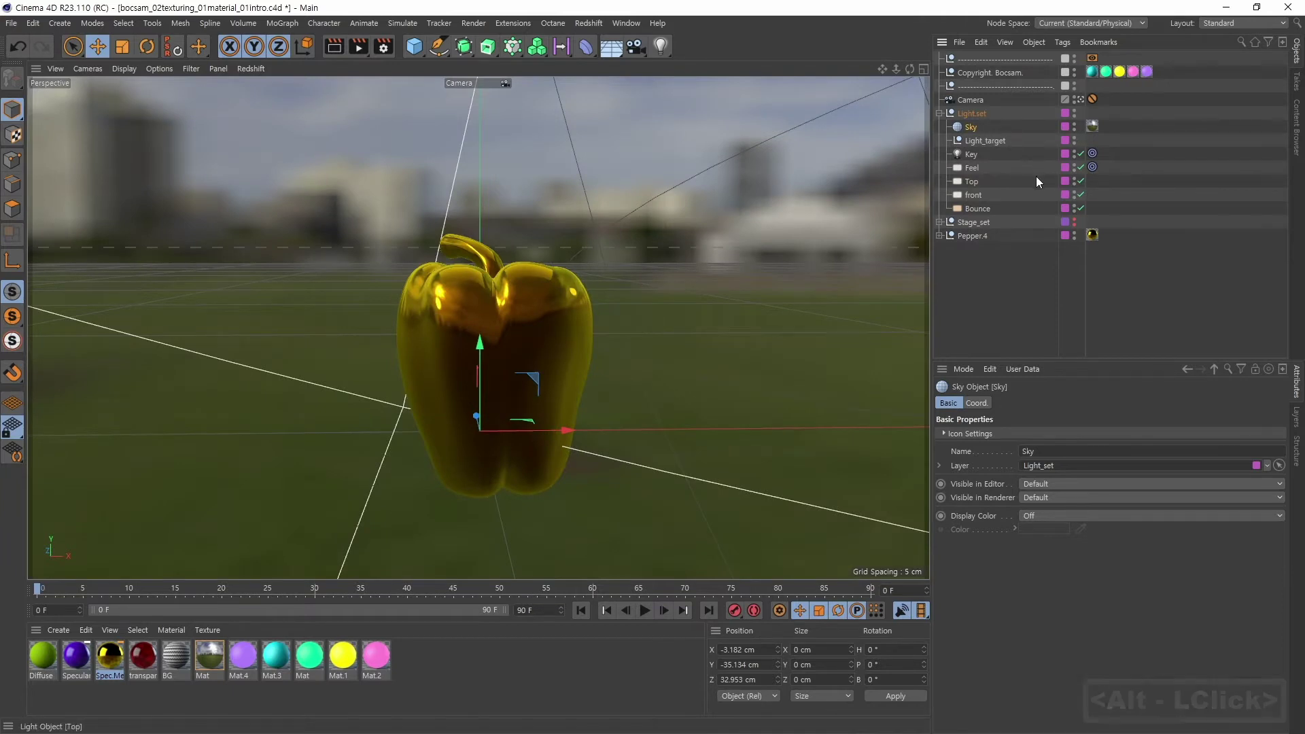
{"action": "left_click", "coordinate": [940, 113]}
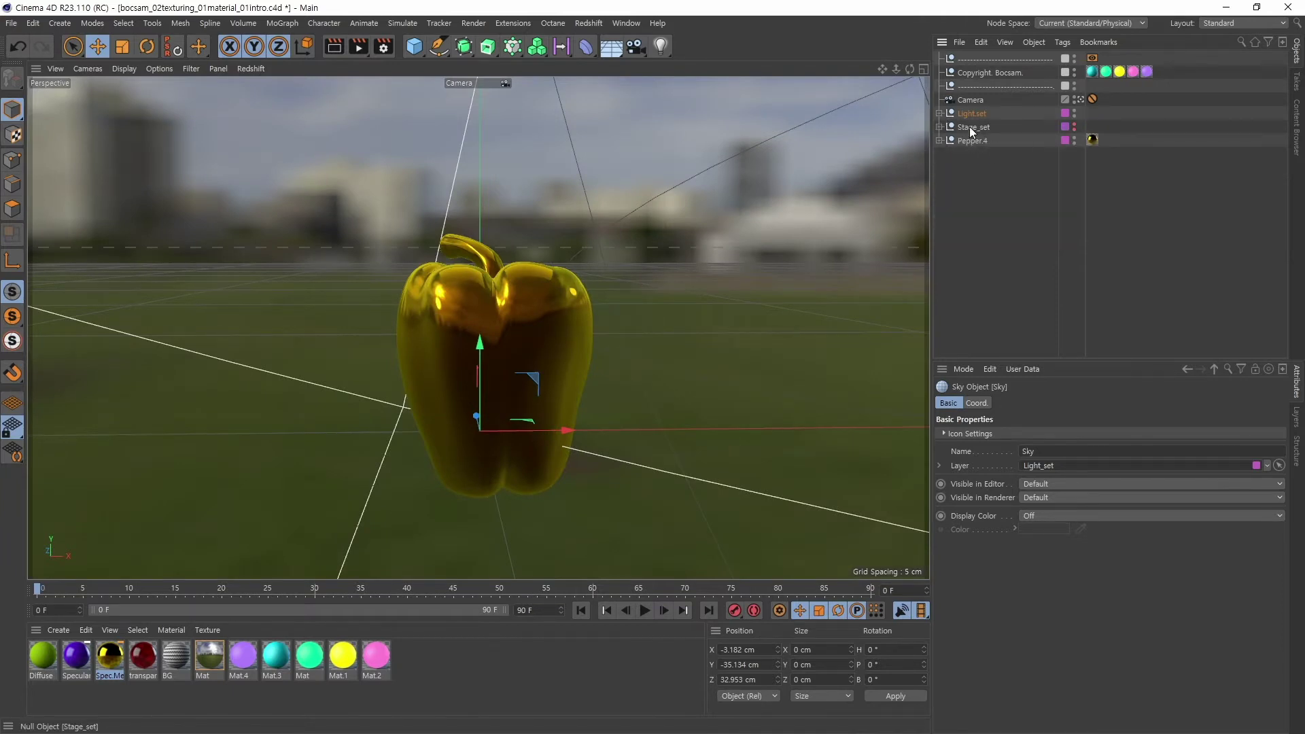
{"action": "left_click", "coordinate": [971, 127]}
{"action": "key", "text": "alt"}
{"action": "left_click", "coordinate": [1074, 127], "text": "alt"}
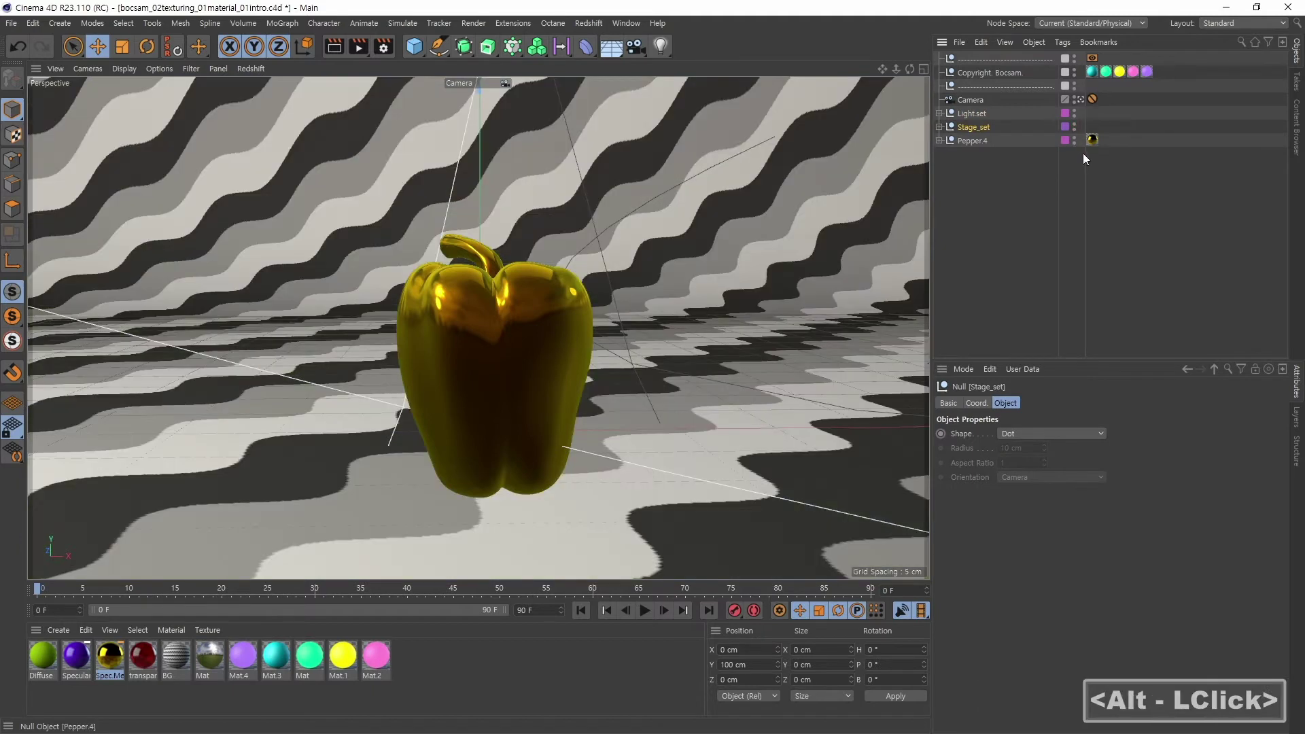
- Replace the material on Pepper.4 with Diffuse, and enable the Reflectance channel in the Diffuse material
{"action": "left_click", "coordinate": [976, 141]}
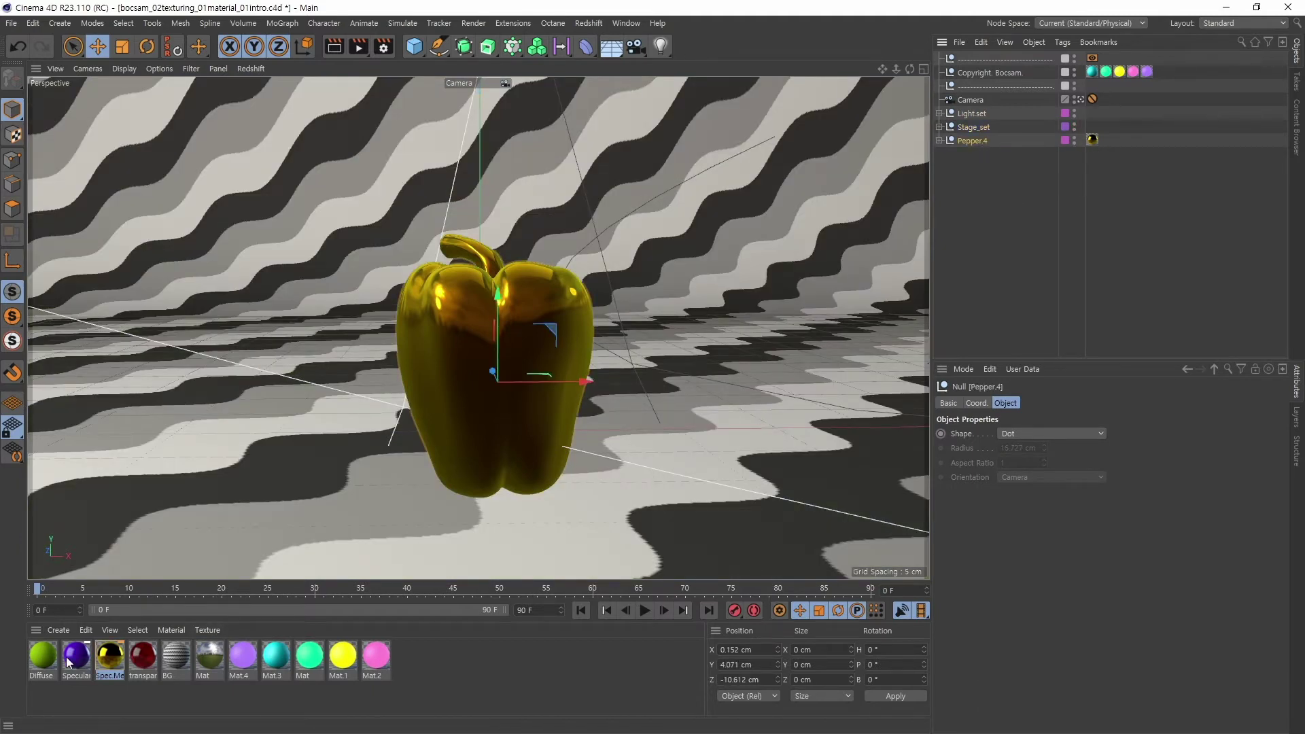
{"action": "left_click_drag", "start_coordinate": [68, 663], "coordinate": [1094, 141]}
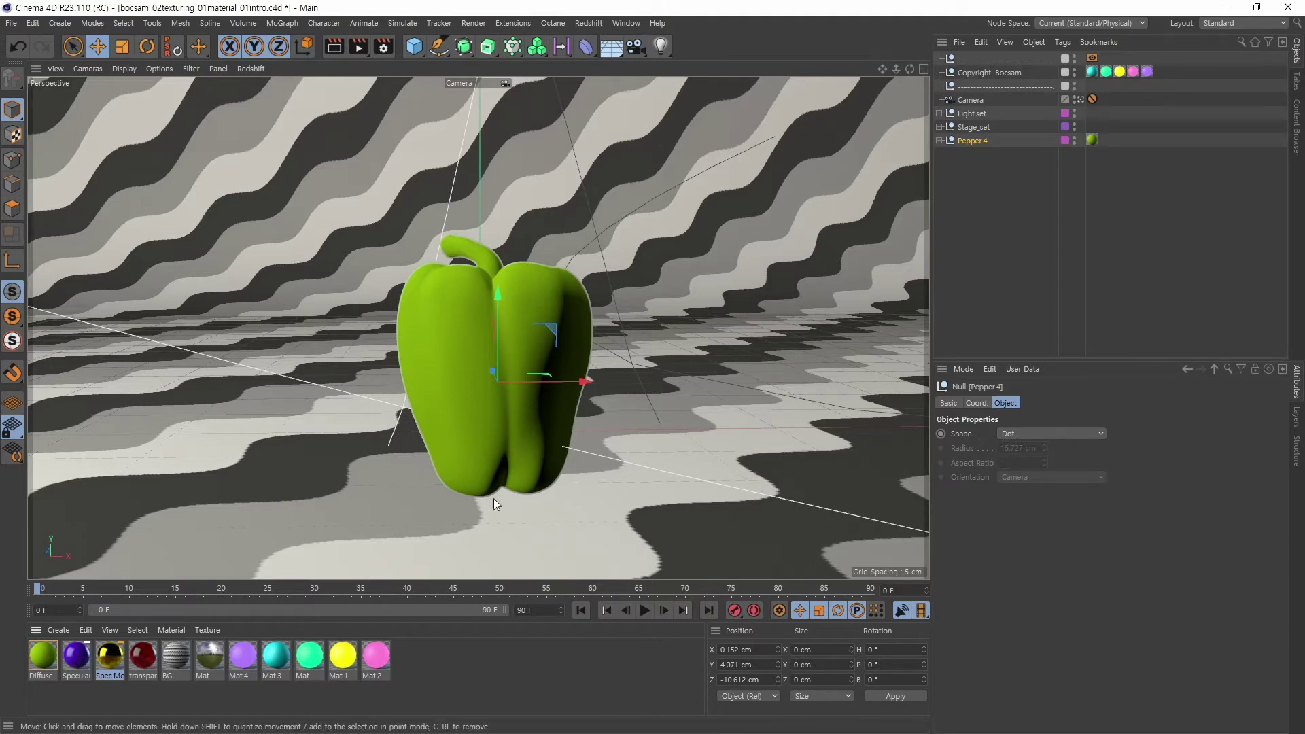
{"action": "left_click", "coordinate": [47, 658]}
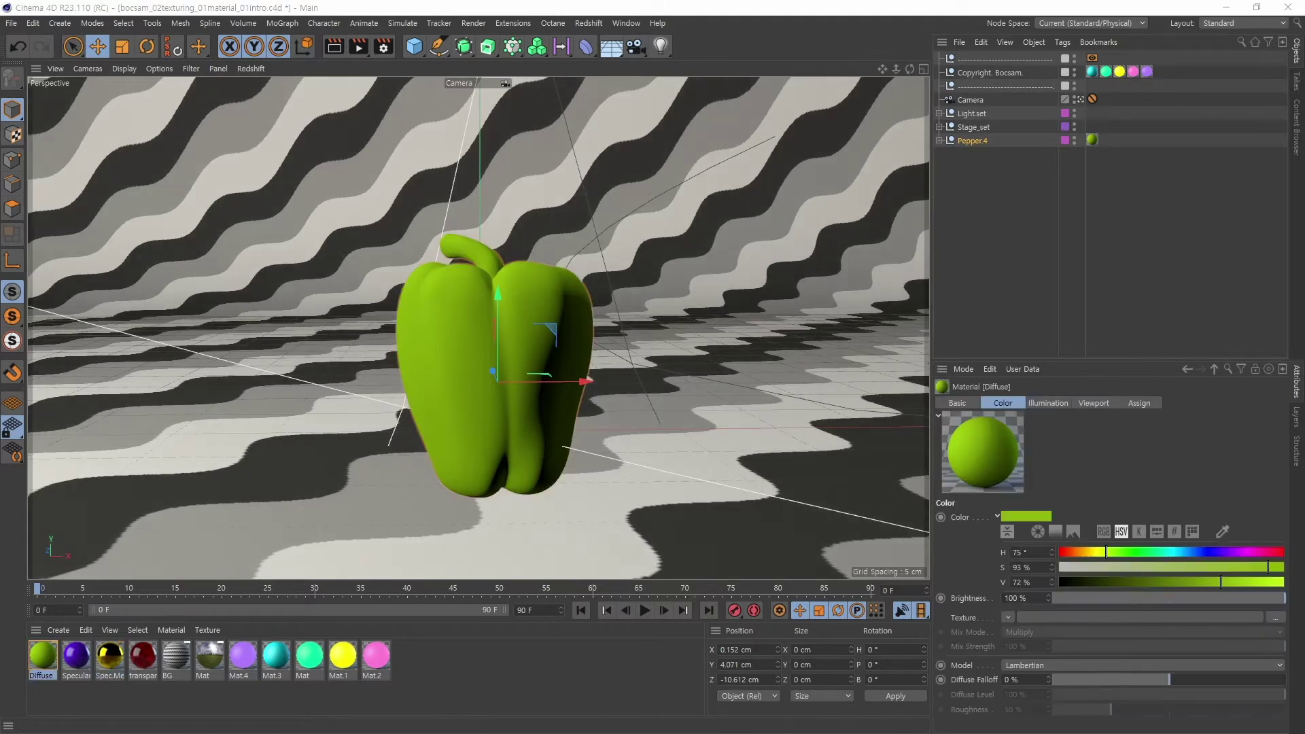
{"action": "double_click", "coordinate": [43, 655]}
{"action": "left_click_drag", "start_coordinate": [1028, 111], "coordinate": [989, 103]}
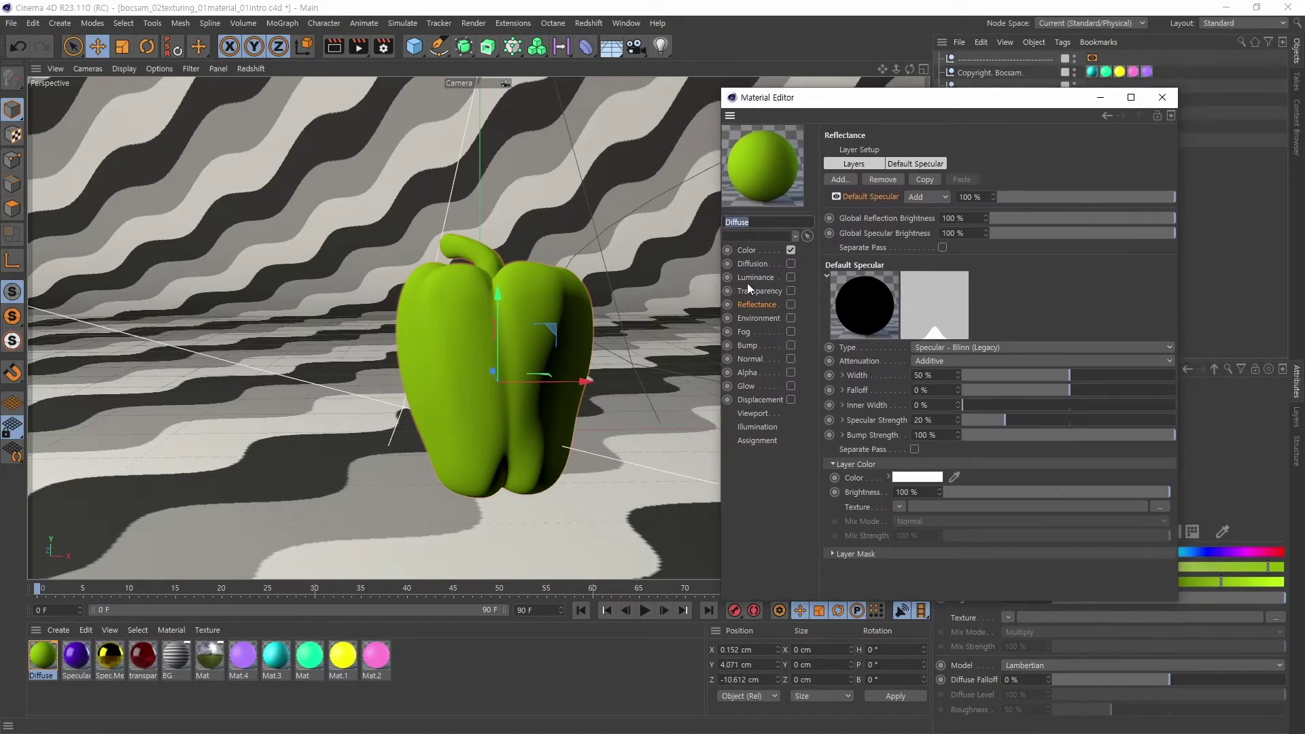
{"action": "left_click", "coordinate": [790, 303]}
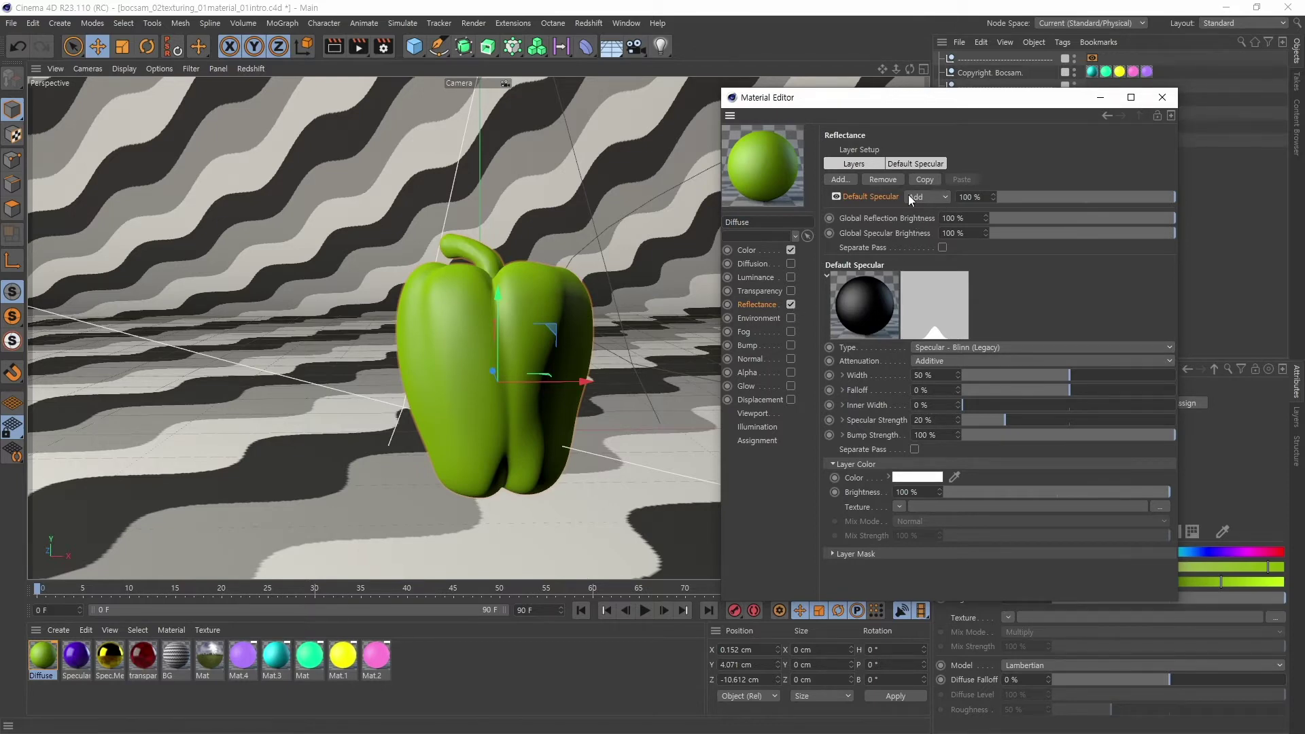
- Change the type of the Diffuse material's Default Specular reflectance layer to Beckmann
{"action": "left_click", "coordinate": [927, 164]}
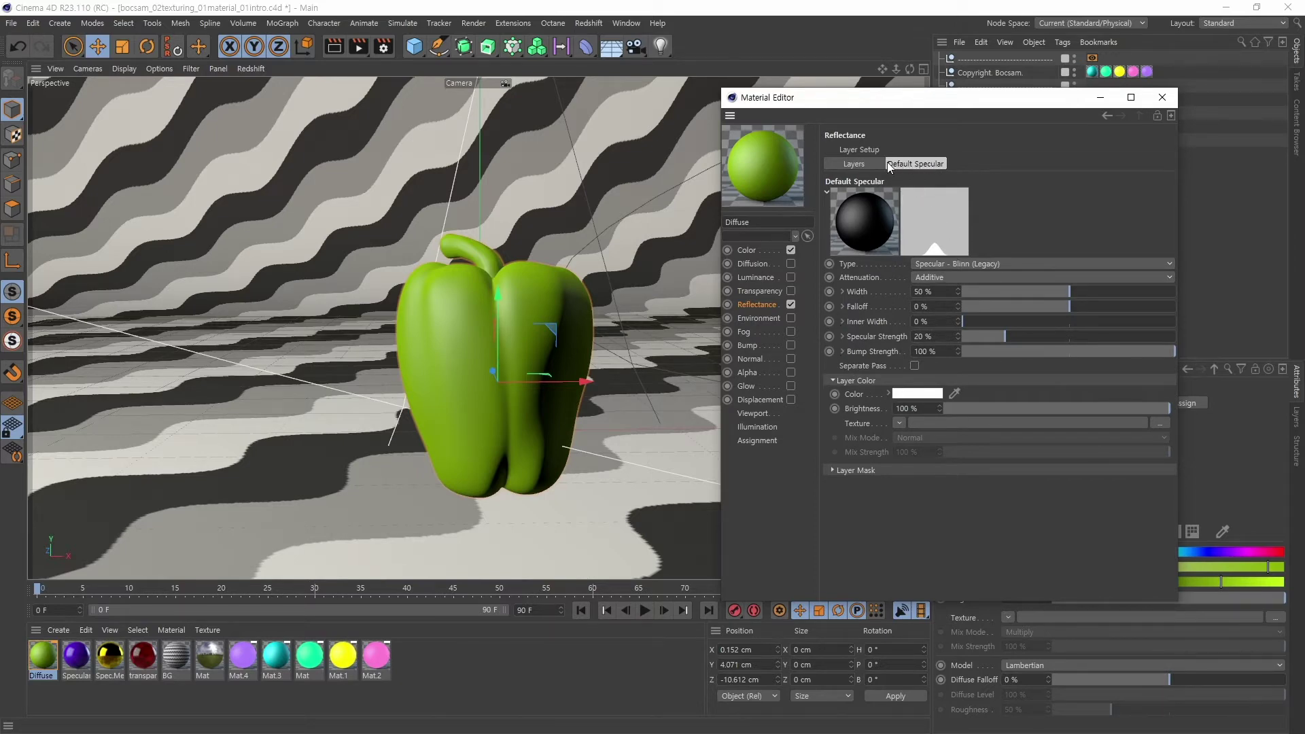
{"action": "left_click", "coordinate": [857, 165]}
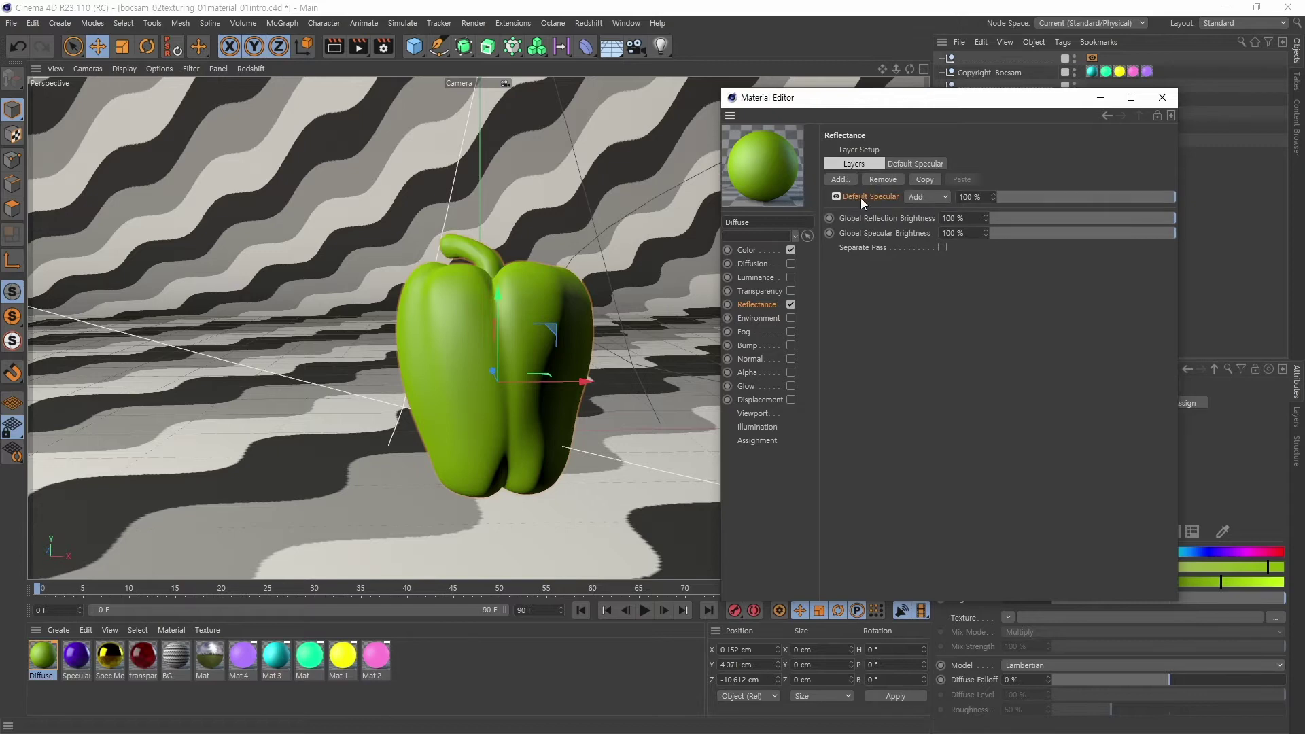
{"action": "left_click", "coordinate": [862, 198]}
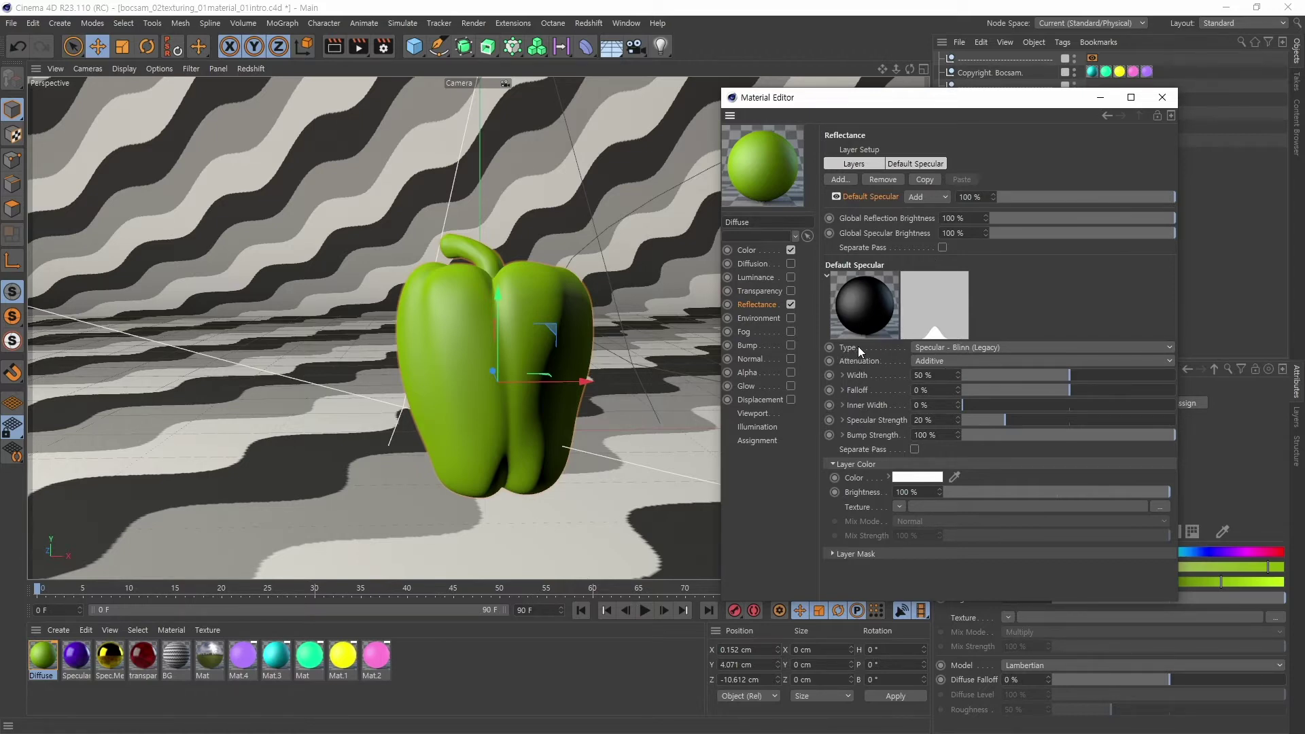
{"action": "left_click", "coordinate": [945, 348]}
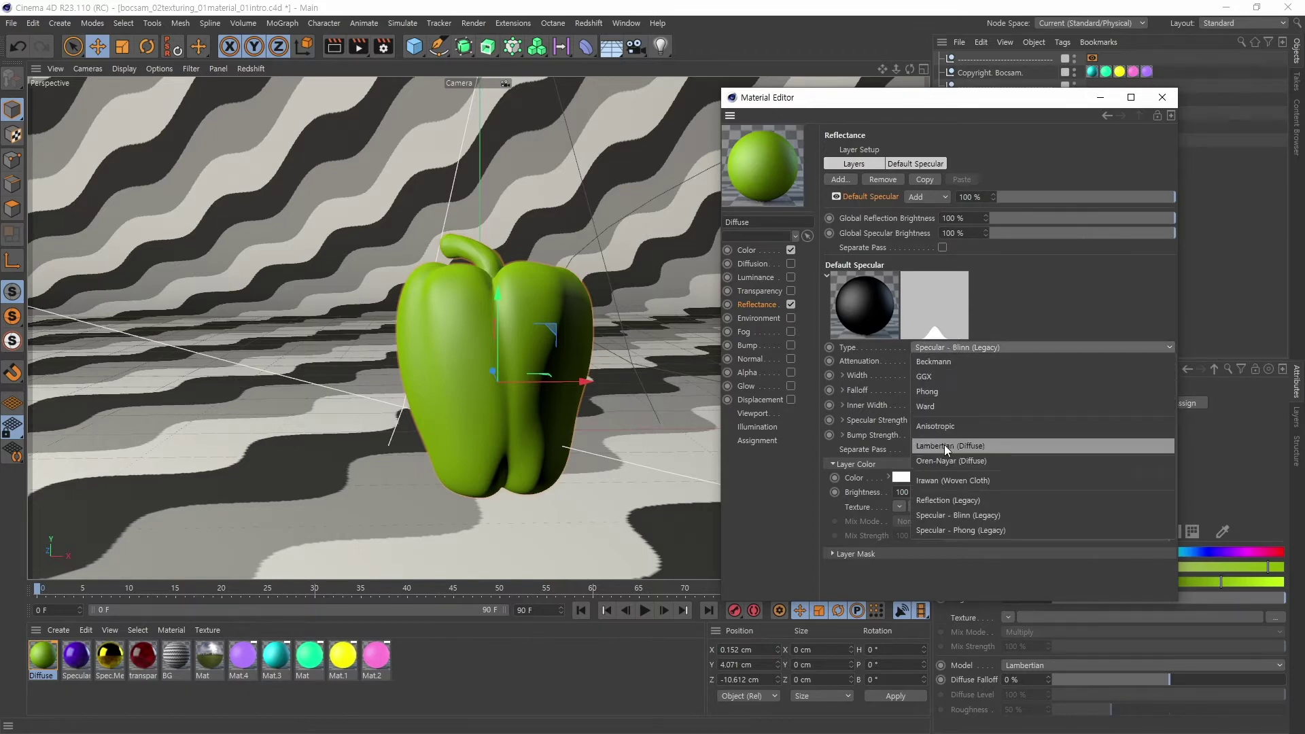
{"action": "left_click", "coordinate": [940, 362]}
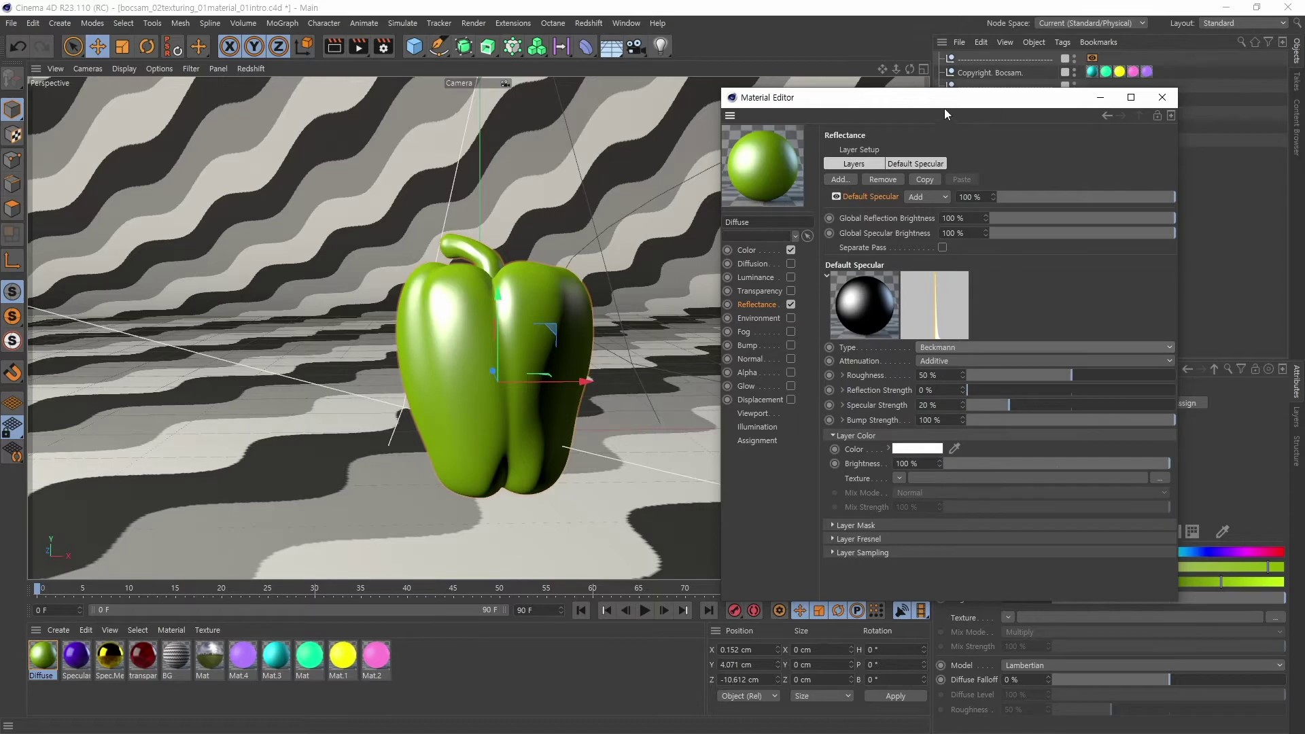
- Set the Default Specular layer's reflection strength to 50% and its roughness to 20%
{"action": "left_click_drag", "start_coordinate": [944, 103], "coordinate": [891, 98]}
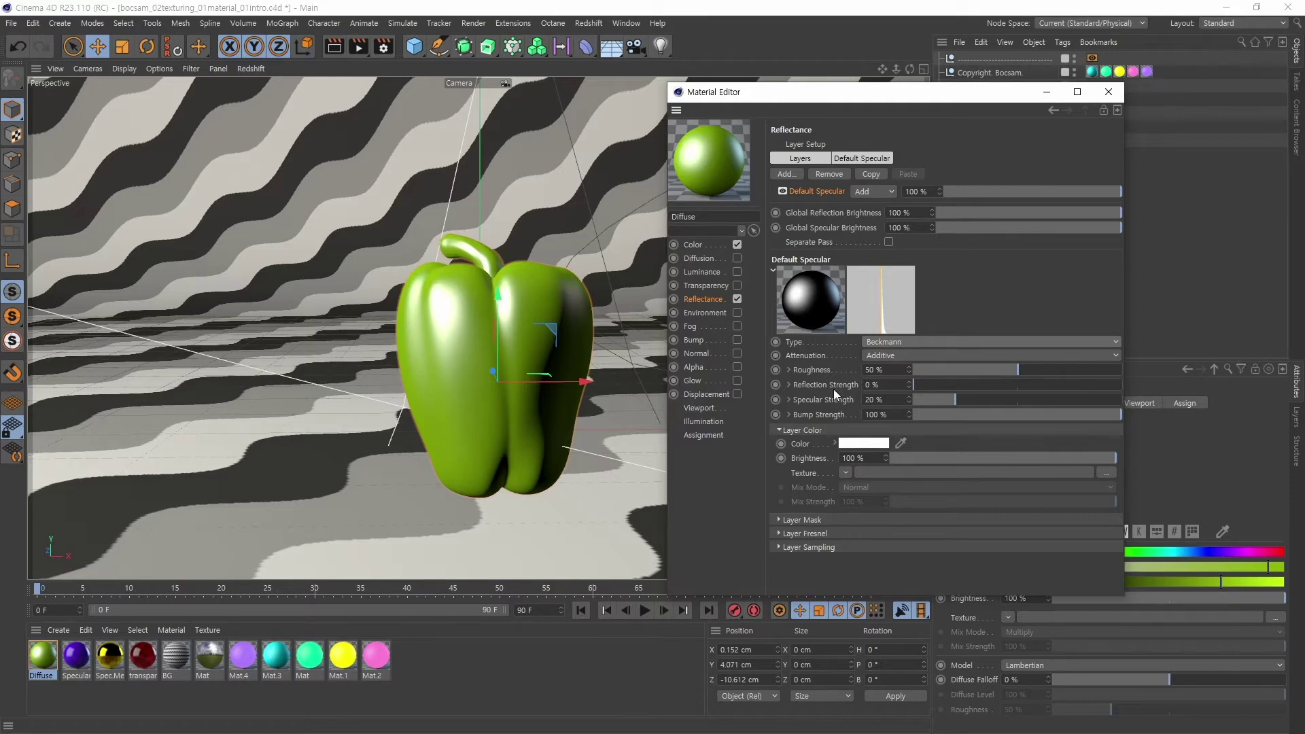
{"action": "left_click", "coordinate": [873, 385]}
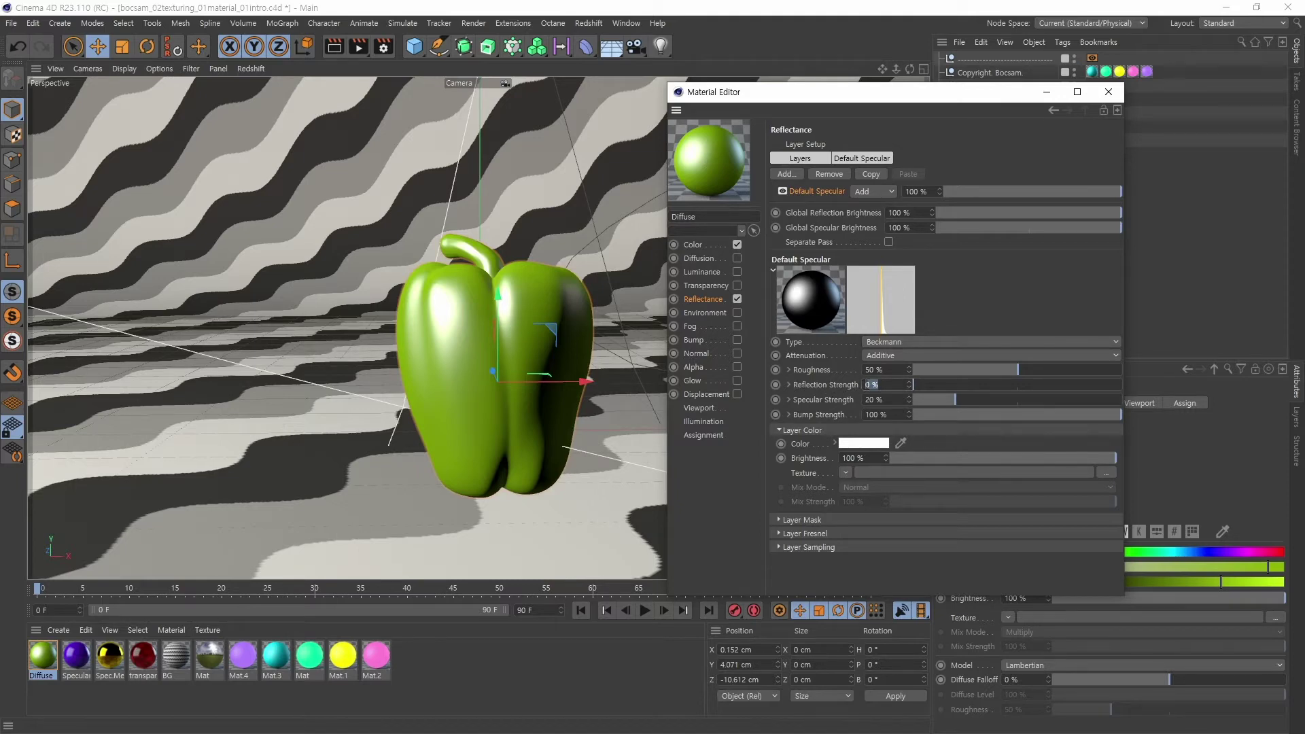
{"action": "left_click", "coordinate": [1017, 385]}
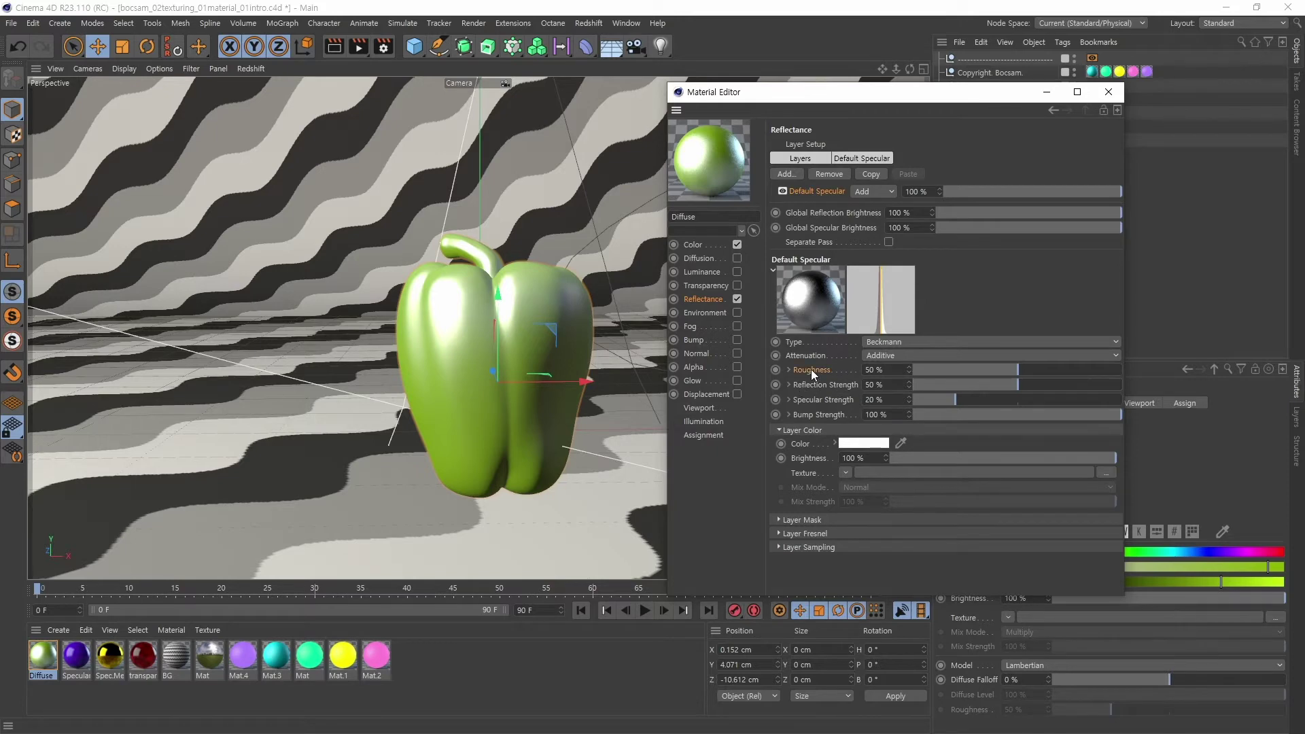
{"action": "double_click", "coordinate": [877, 370]}
{"action": "type", "text": "20"}
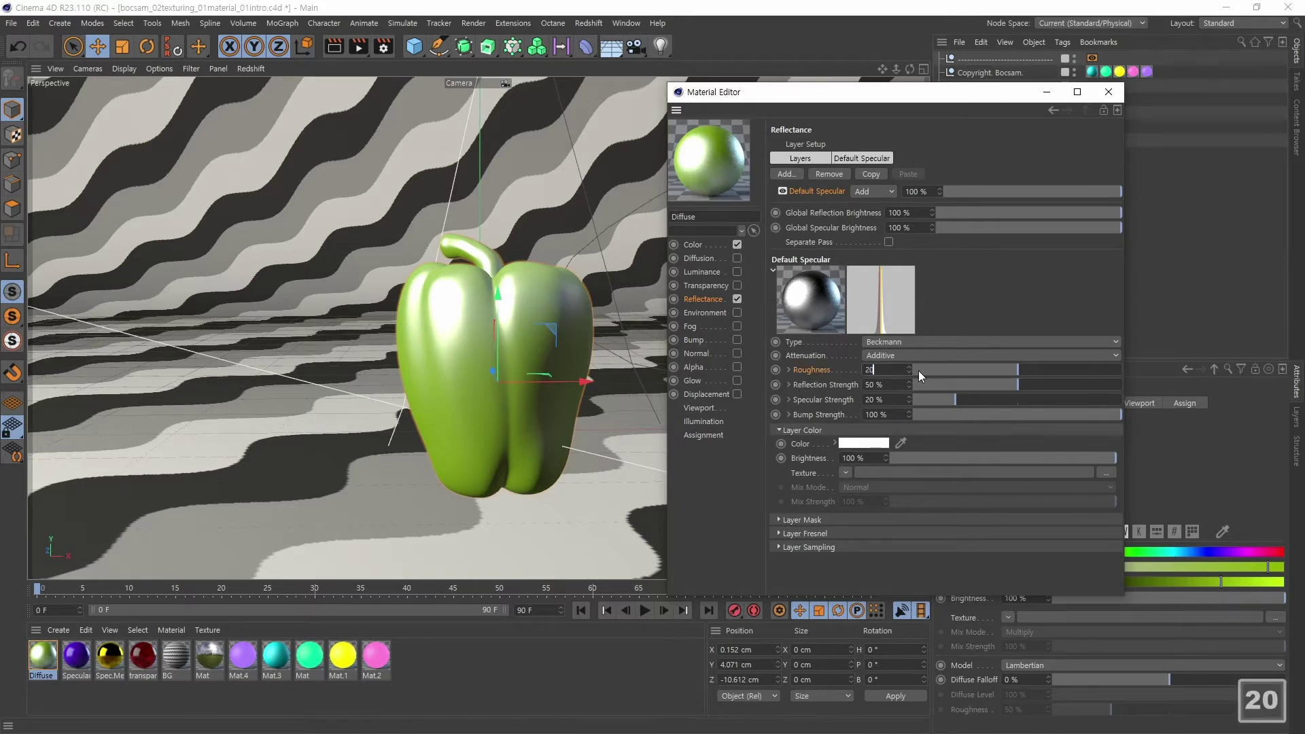
{"action": "key", "text": "Return"}
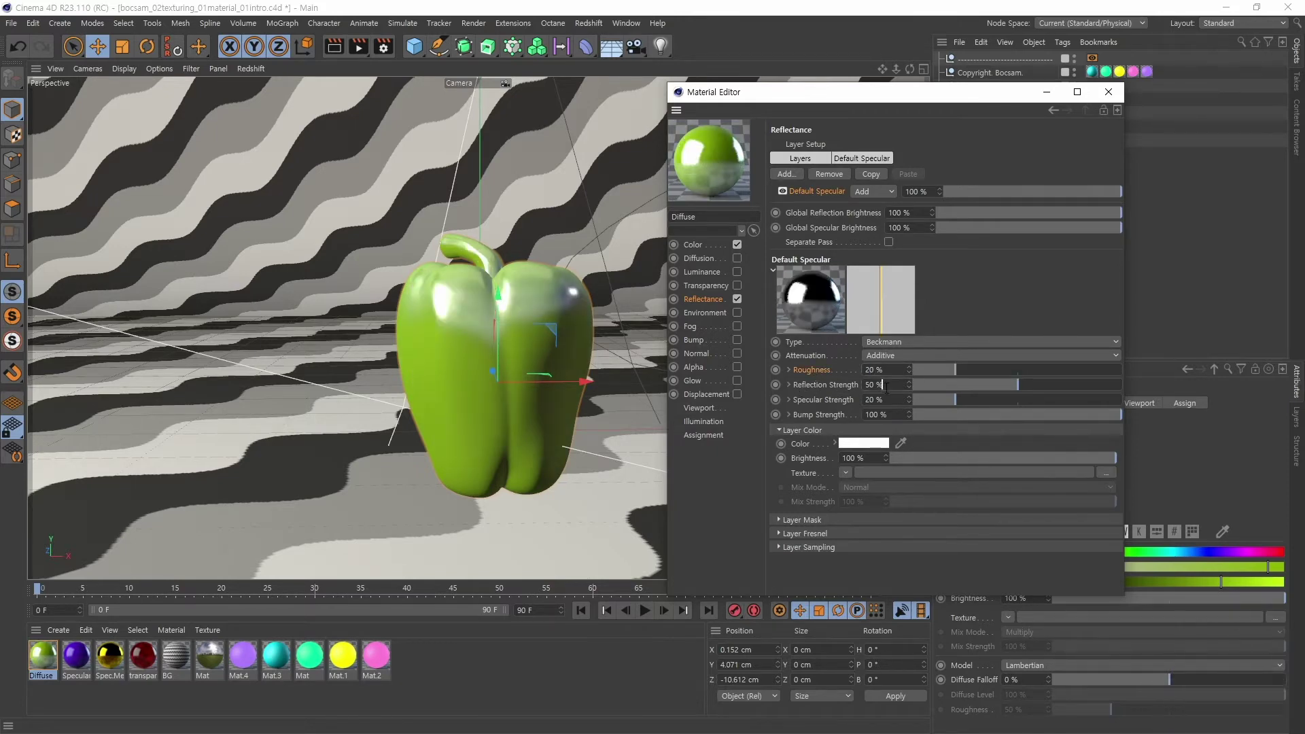
- Raise the Default Specular layer's reflection strength to 80% and reduce its specular strength to 0%
{"action": "double_click", "coordinate": [883, 384]}
{"action": "type", "text": "80"}
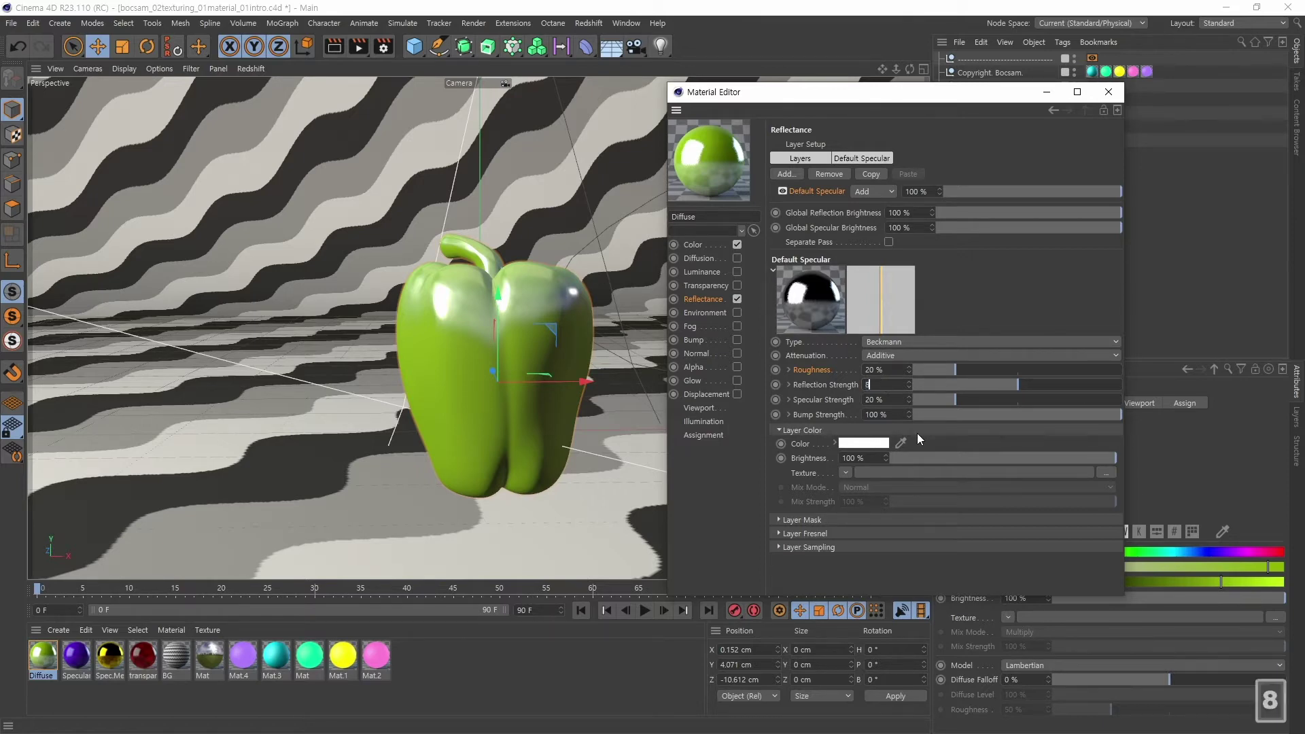
{"action": "key", "text": "Return"}
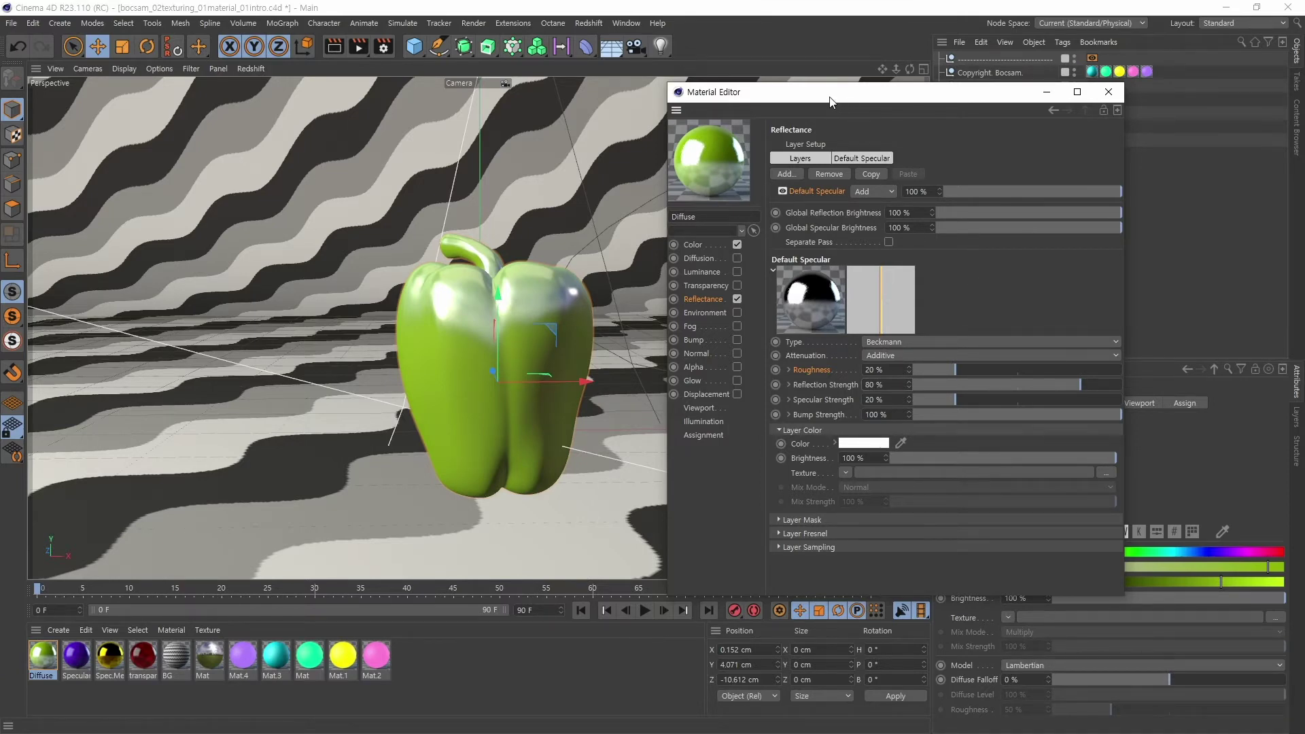
{"action": "left_click_drag", "start_coordinate": [829, 100], "coordinate": [874, 97]}
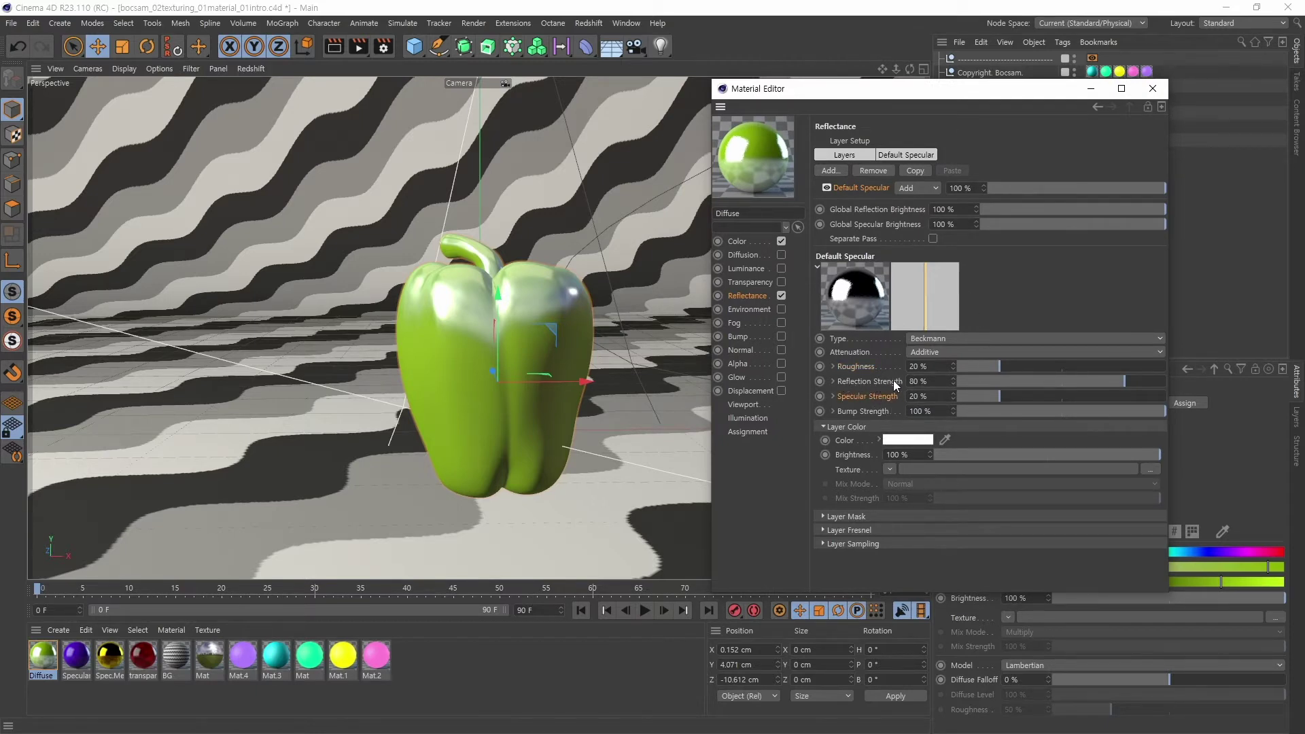
{"action": "double_click", "coordinate": [940, 381]}
{"action": "left_click_drag", "start_coordinate": [987, 400], "coordinate": [837, 397]}
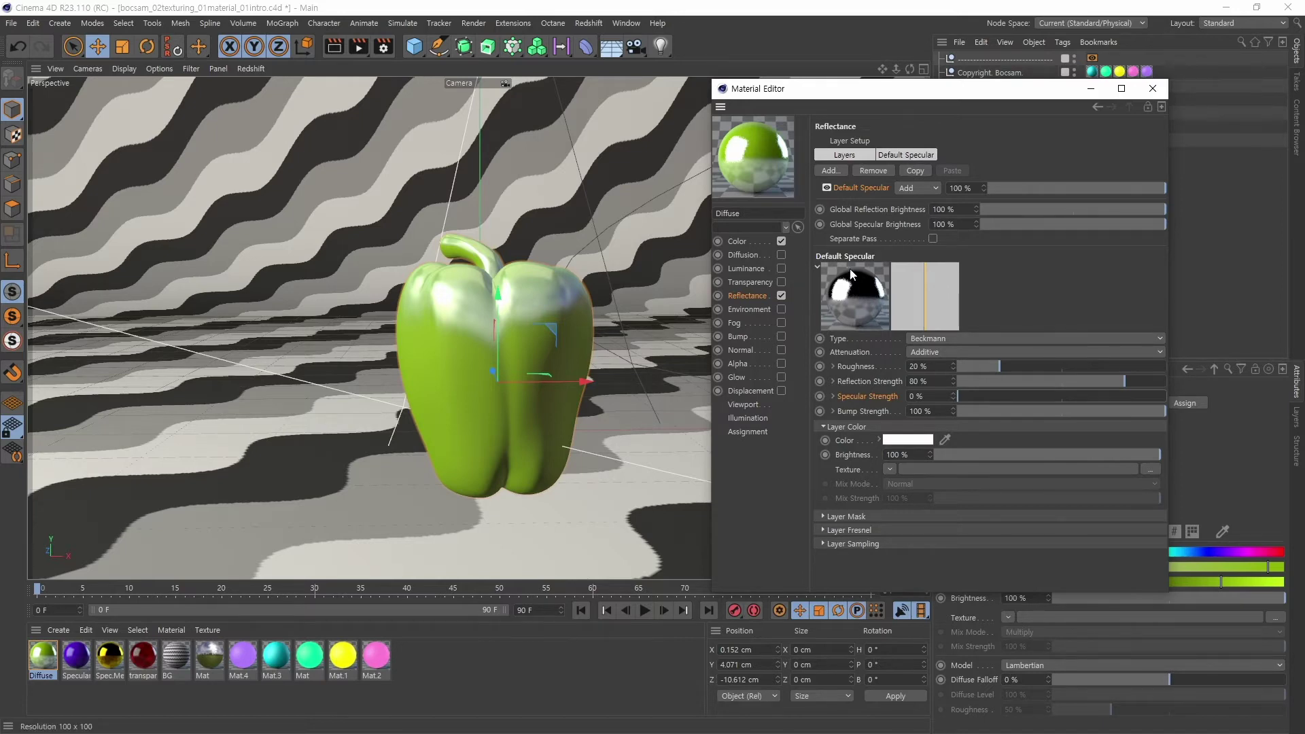
- Render the reflective pepper to the Picture Viewer, inspect its reflections, and close the viewer
{"action": "left_click_drag", "start_coordinate": [853, 94], "coordinate": [891, 95]}
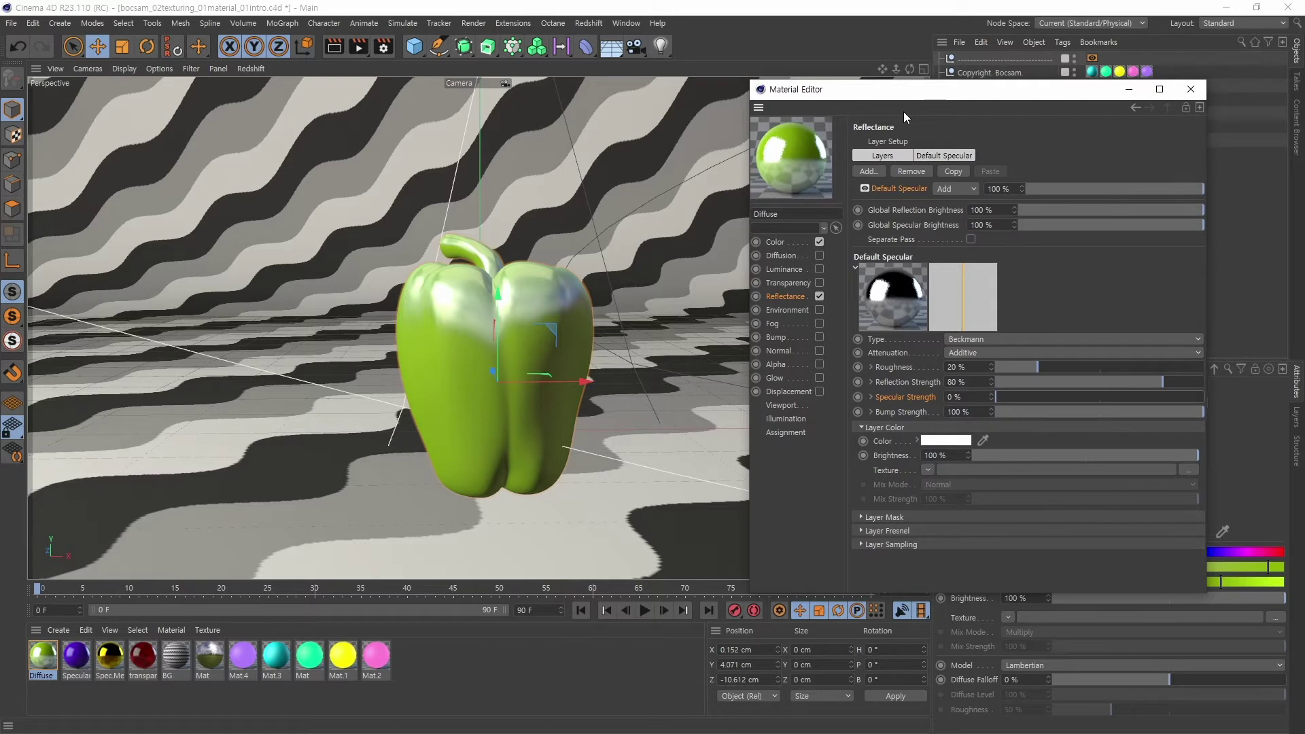
{"action": "left_click_drag", "start_coordinate": [887, 101], "coordinate": [902, 94]}
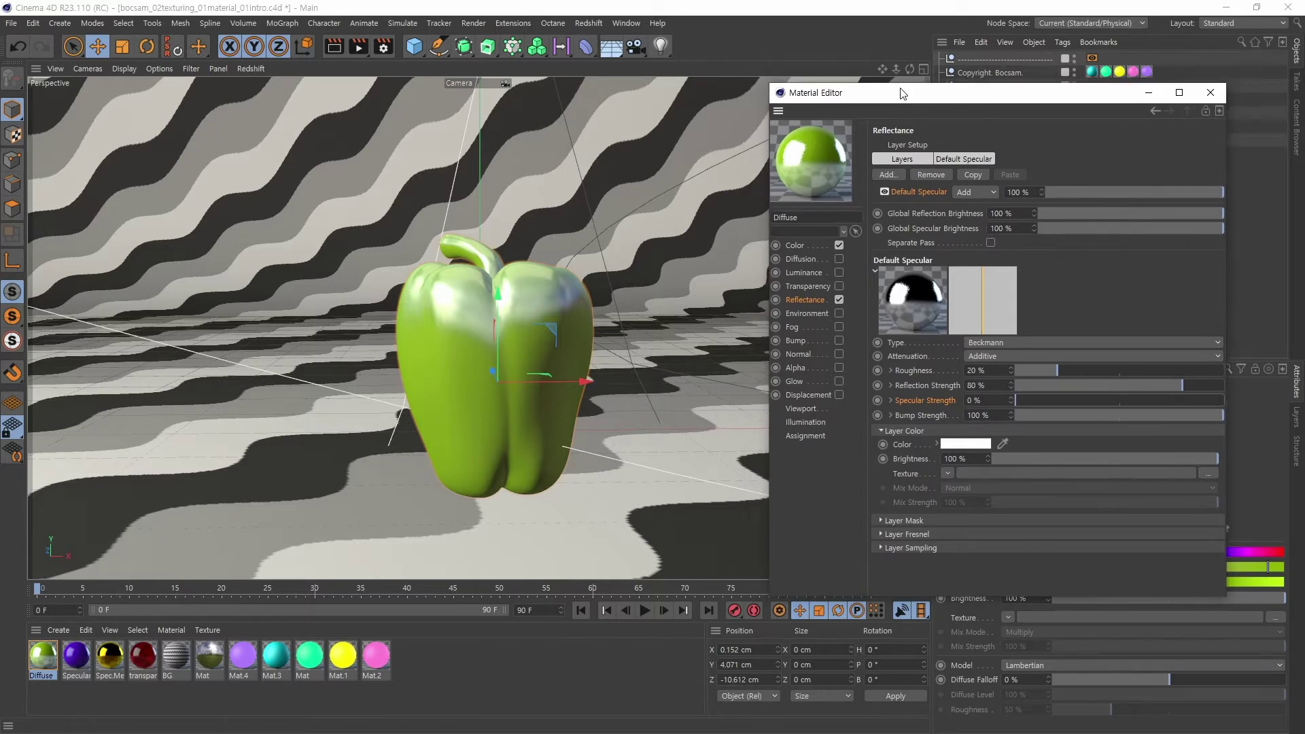
{"action": "key", "text": "shift"}
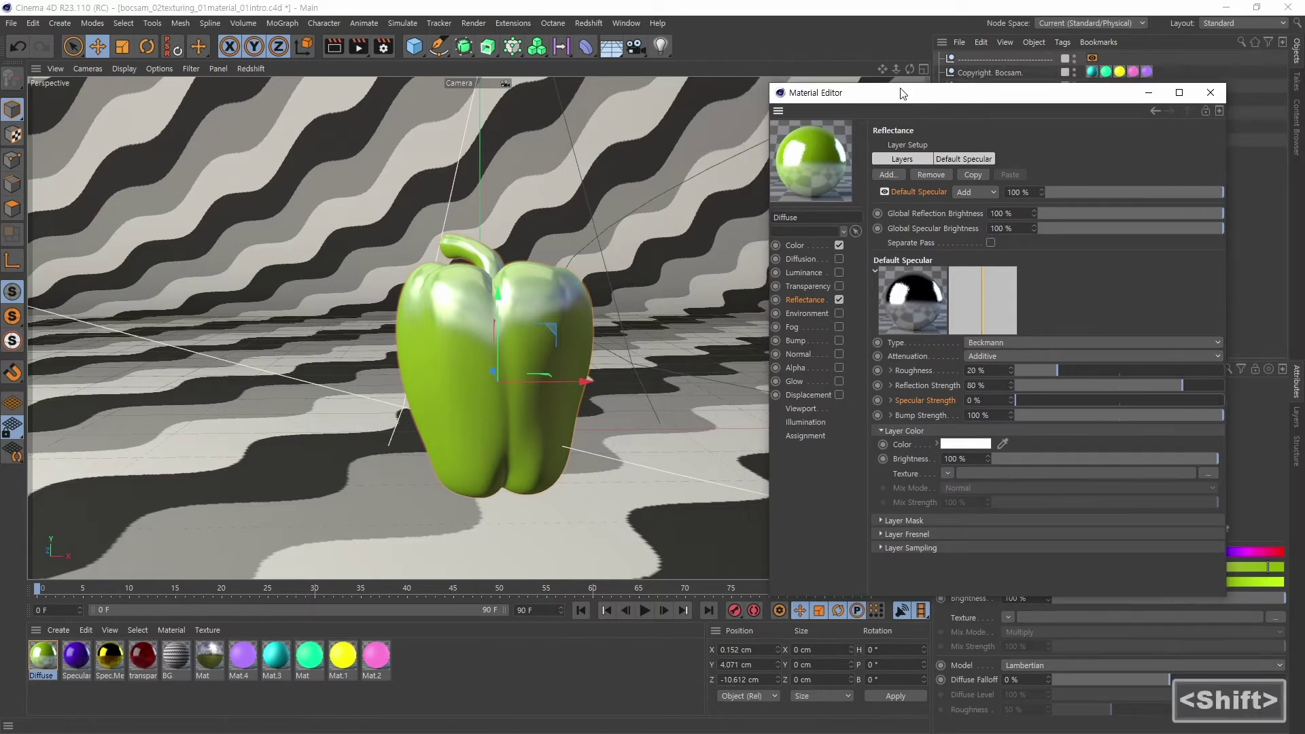
{"action": "key", "text": "shift+r"}
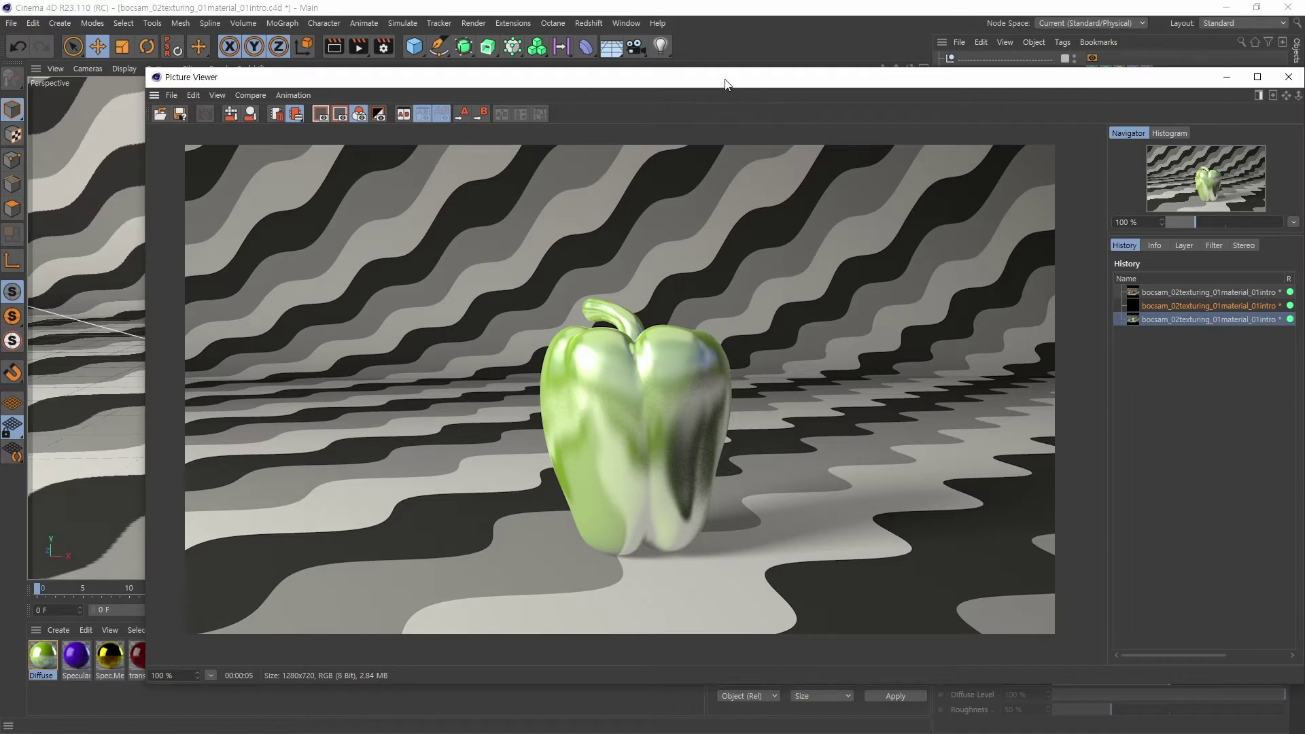
{"action": "left_click_drag", "start_coordinate": [725, 83], "coordinate": [678, 87]}
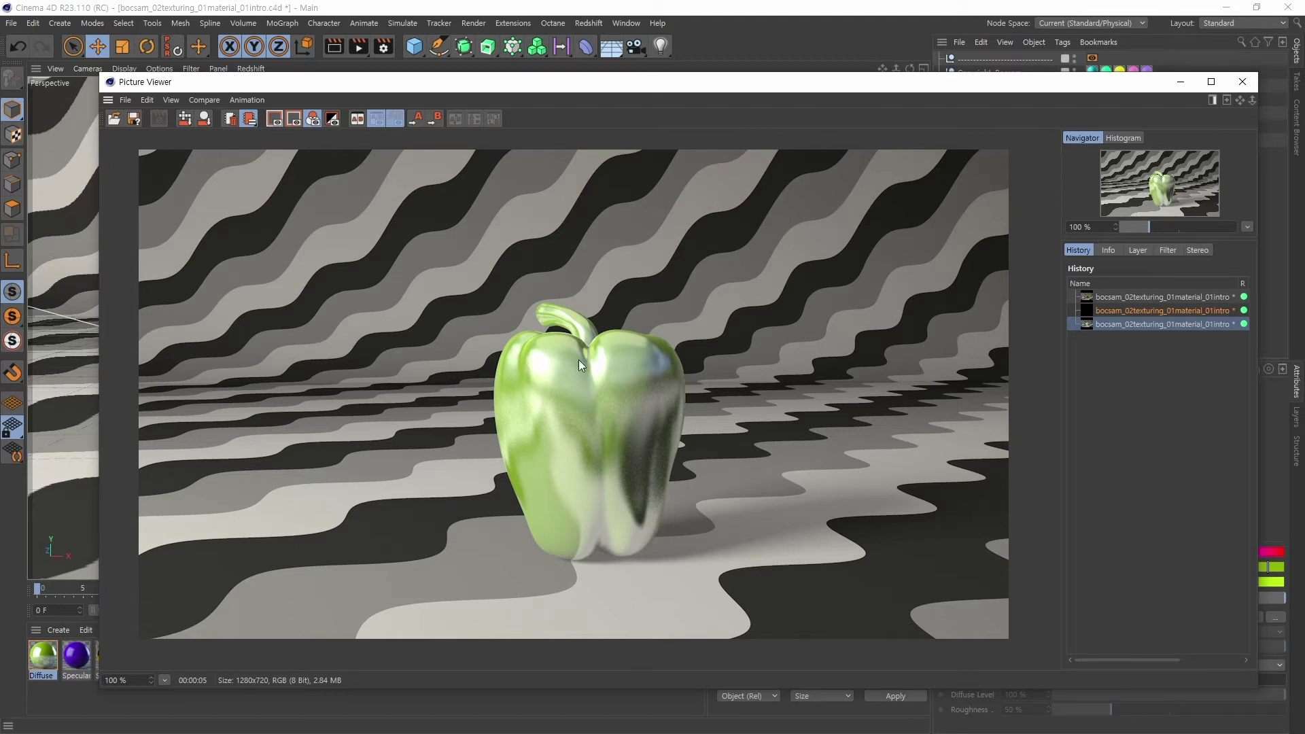
{"action": "left_click", "coordinate": [1241, 83]}
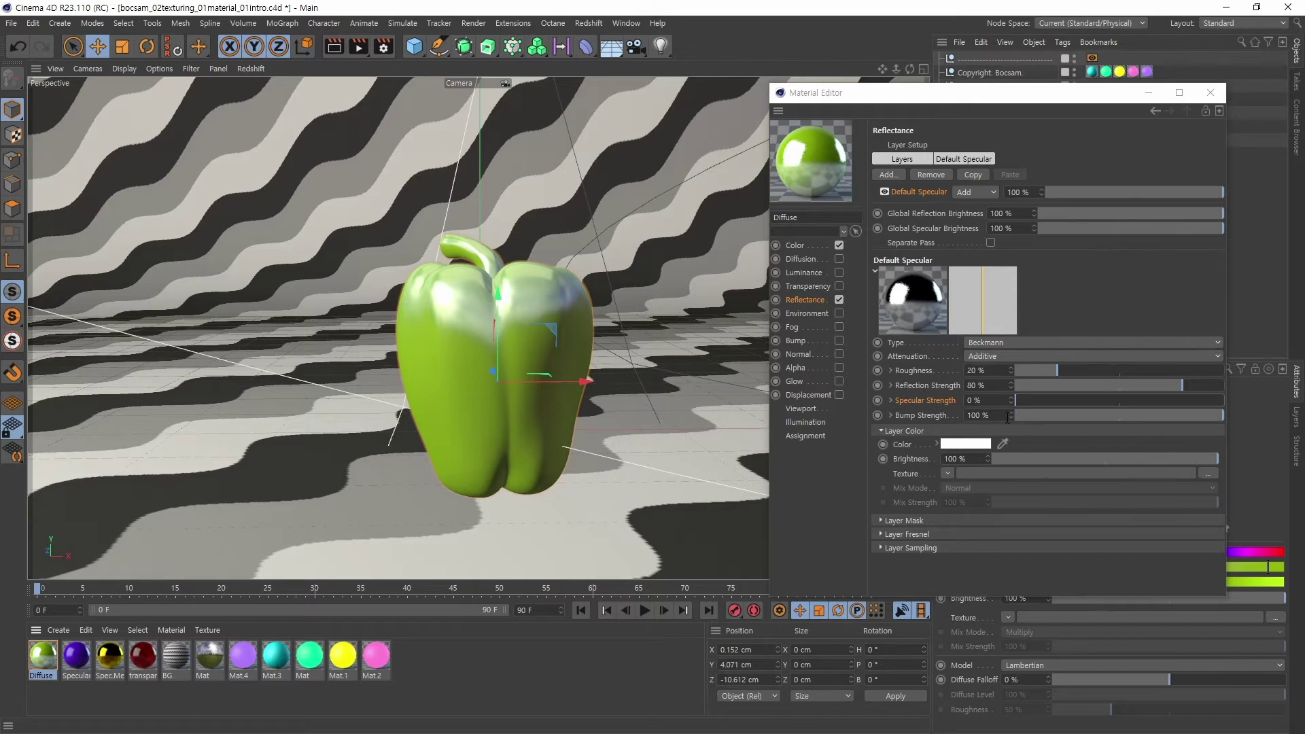
- Set the reflection strength to 50%, render the pepper to the Picture Viewer, and close the viewer after checking it
{"action": "left_click", "coordinate": [996, 386]}
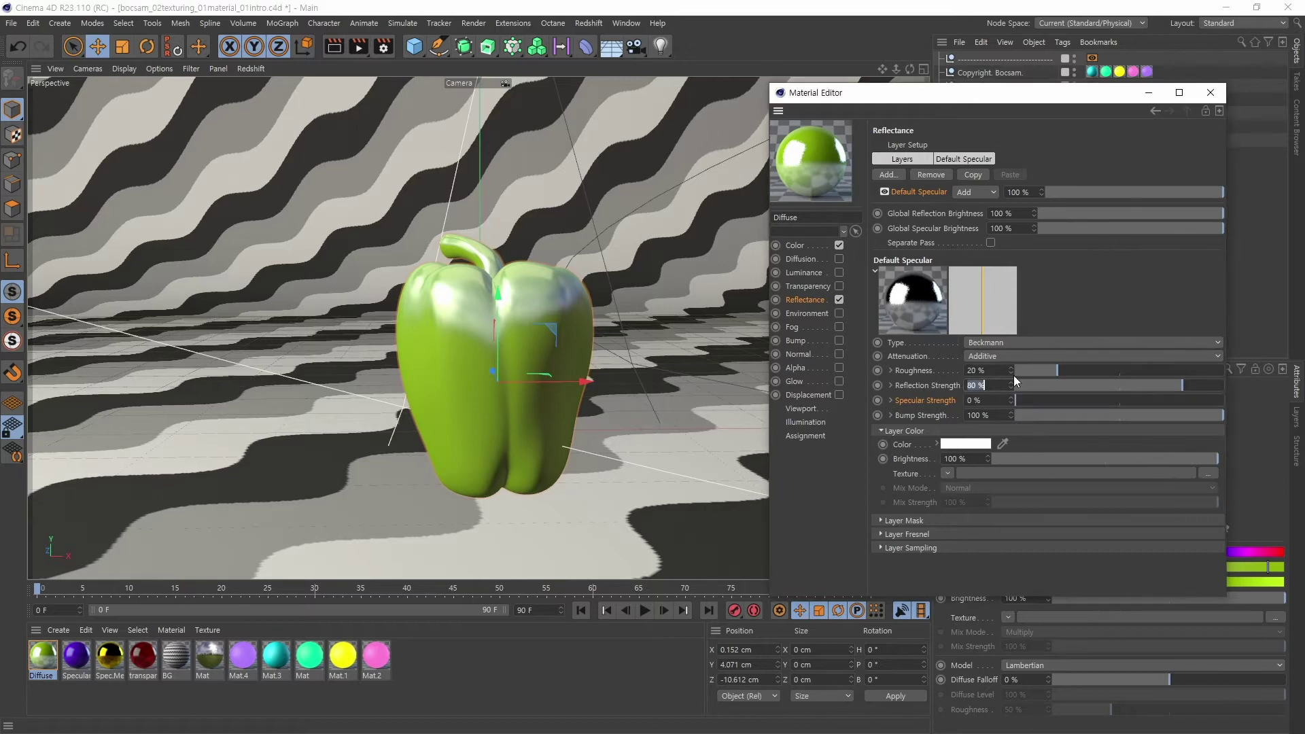
{"action": "type", "text": "50"}
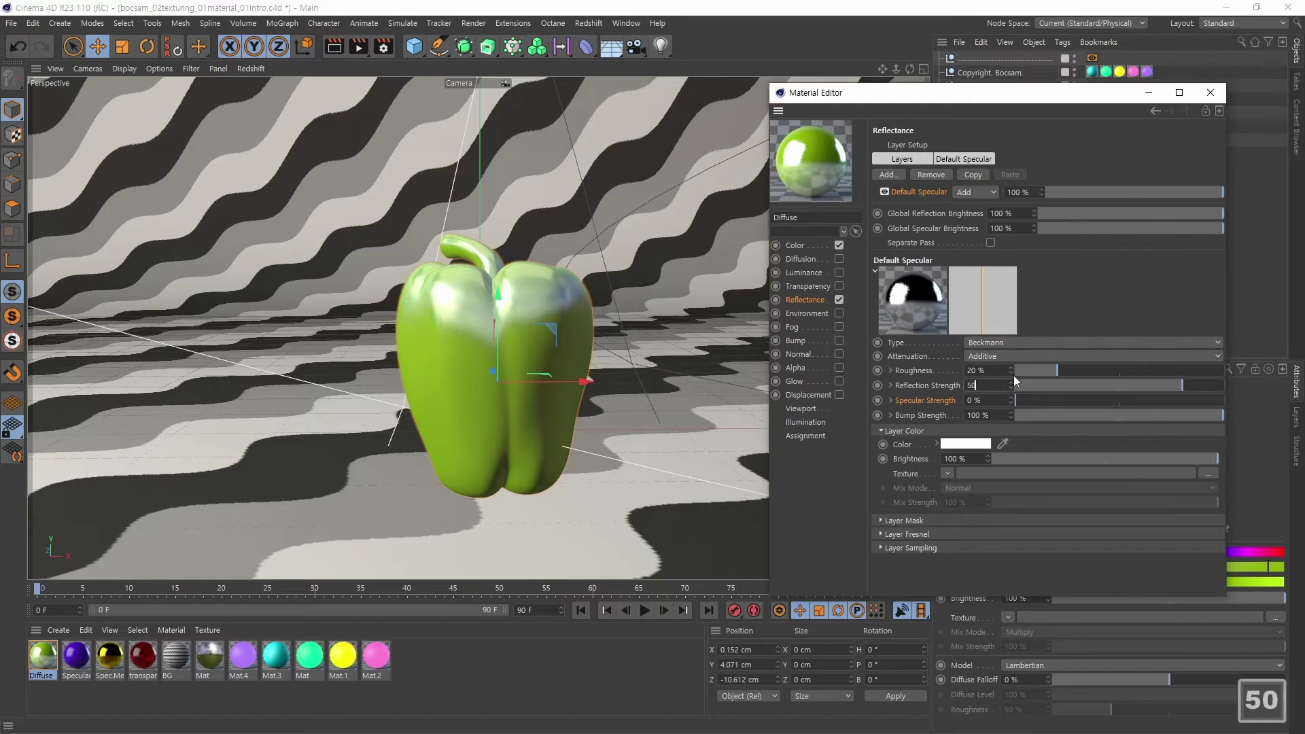
{"action": "key", "text": "Return"}
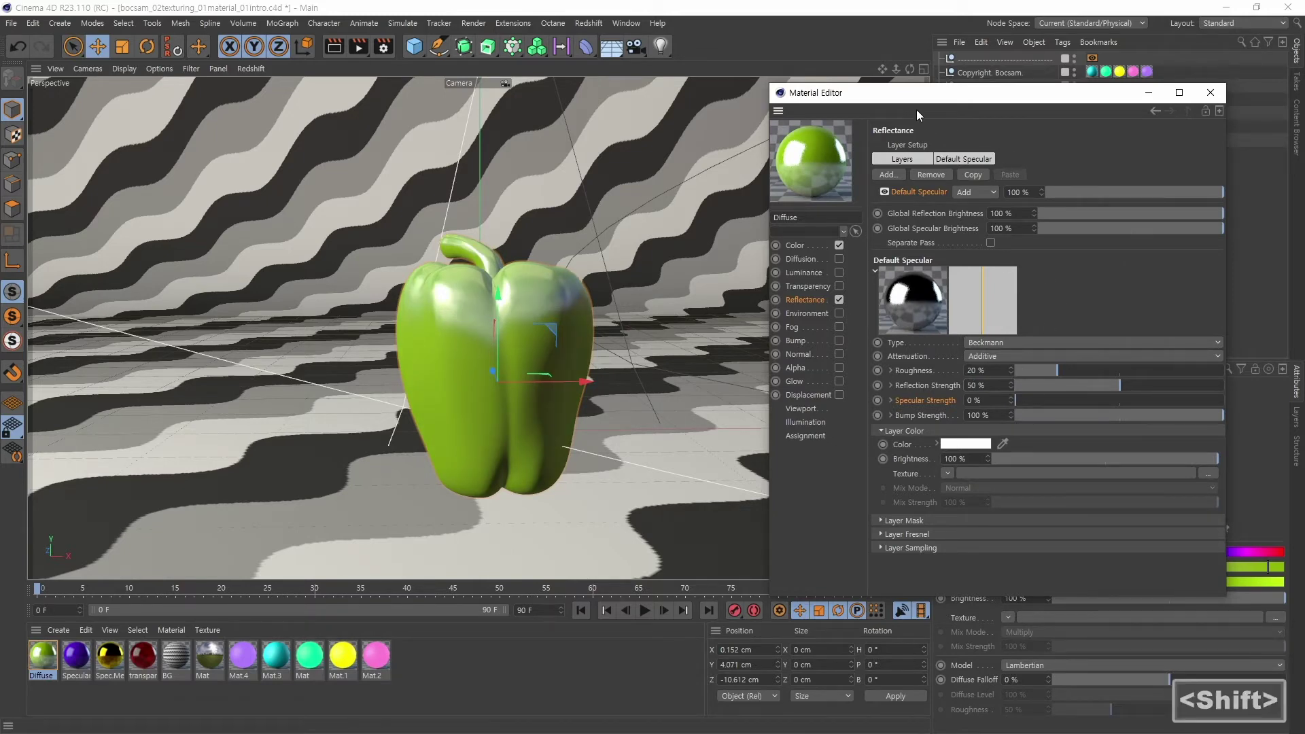
{"action": "key", "text": "shift+r"}
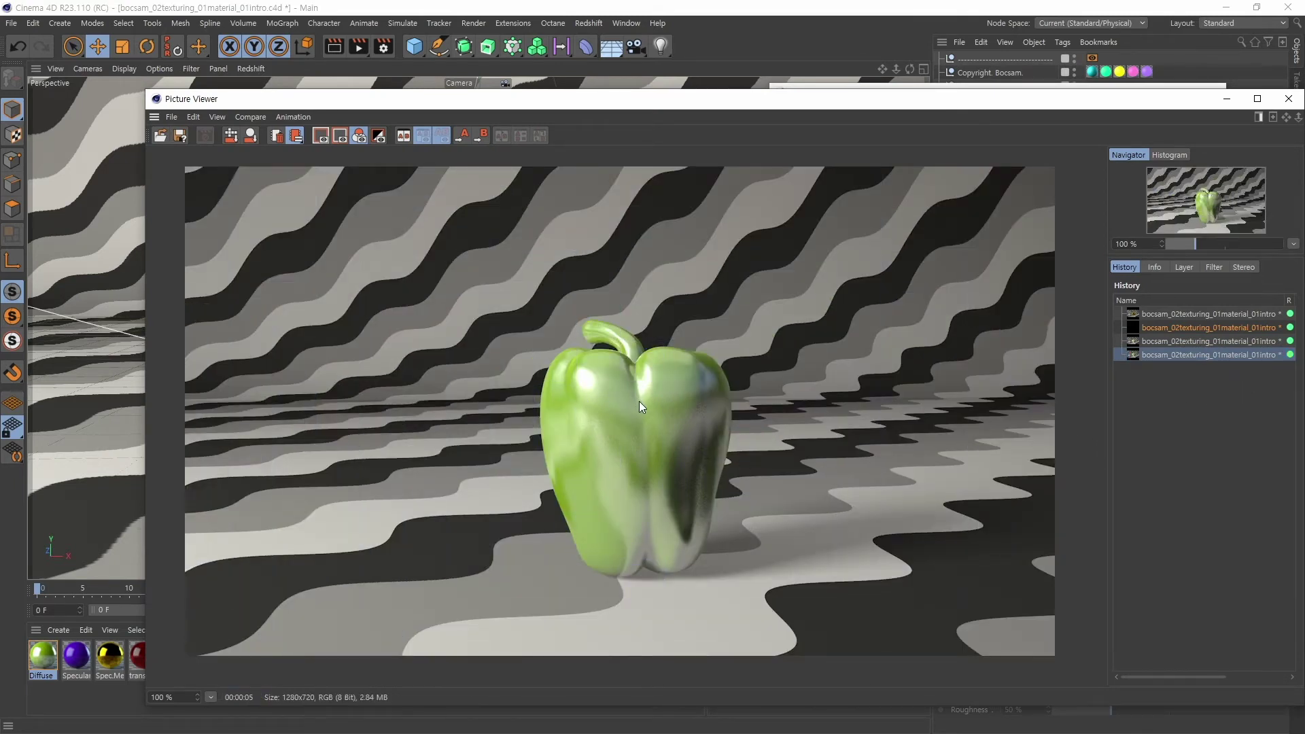
{"action": "left_click_drag", "start_coordinate": [1177, 104], "coordinate": [1145, 105]}
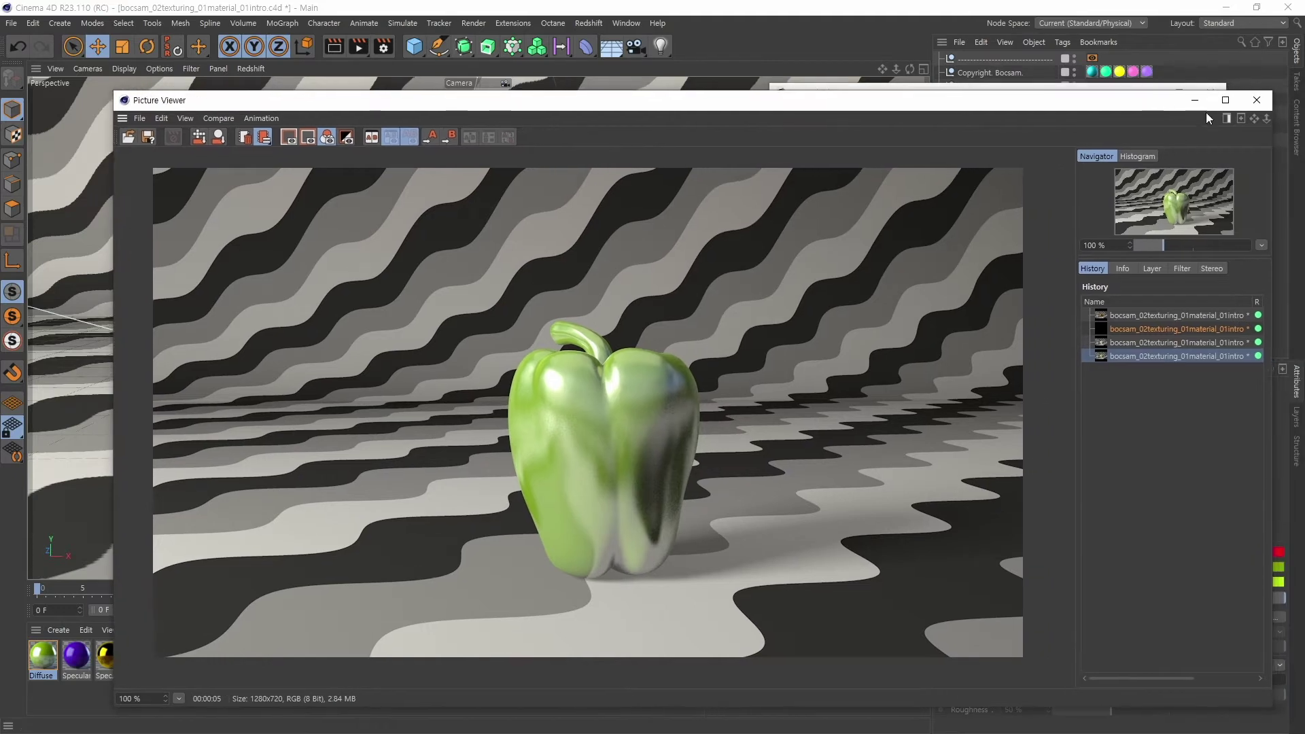
{"action": "left_click", "coordinate": [1256, 101]}
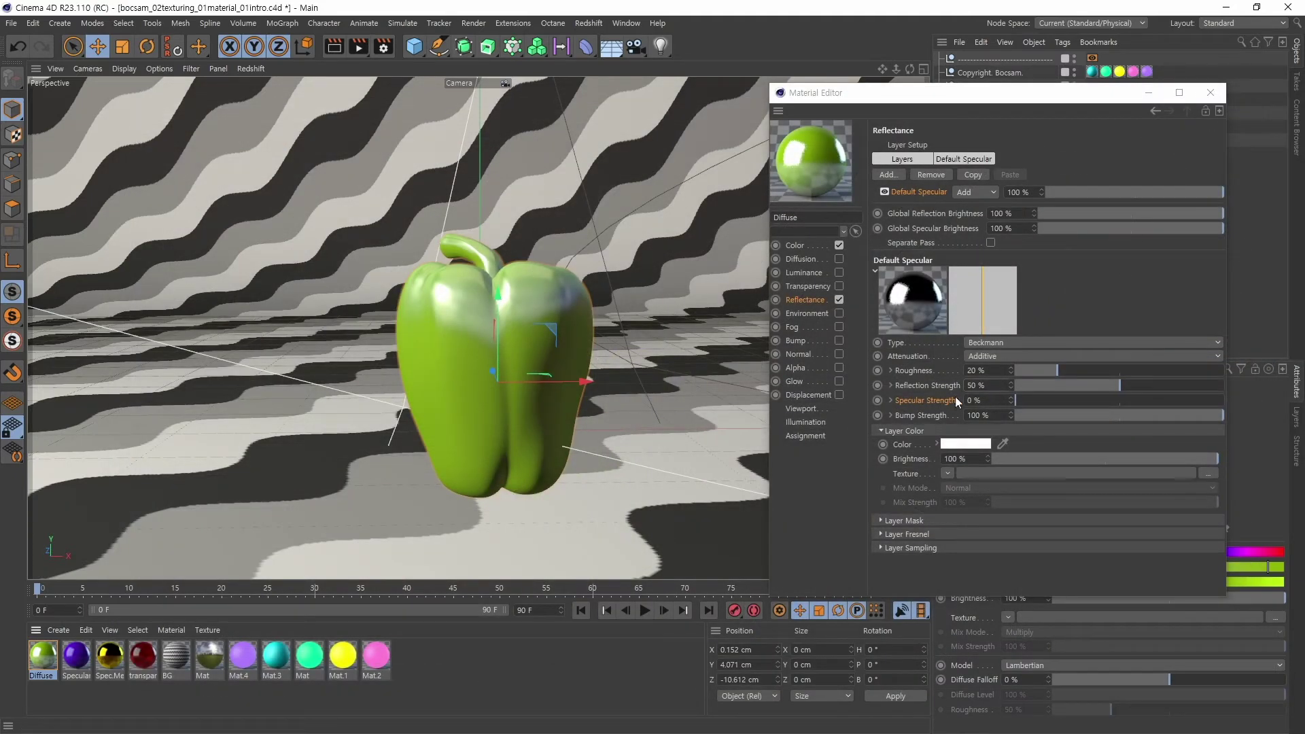
- Set the Default Specular layer's specular strength to 50% and render the pepper to the Picture Viewer
{"action": "left_click", "coordinate": [990, 403]}
{"action": "type", "text": "50"}
{"action": "key", "text": "Return"}
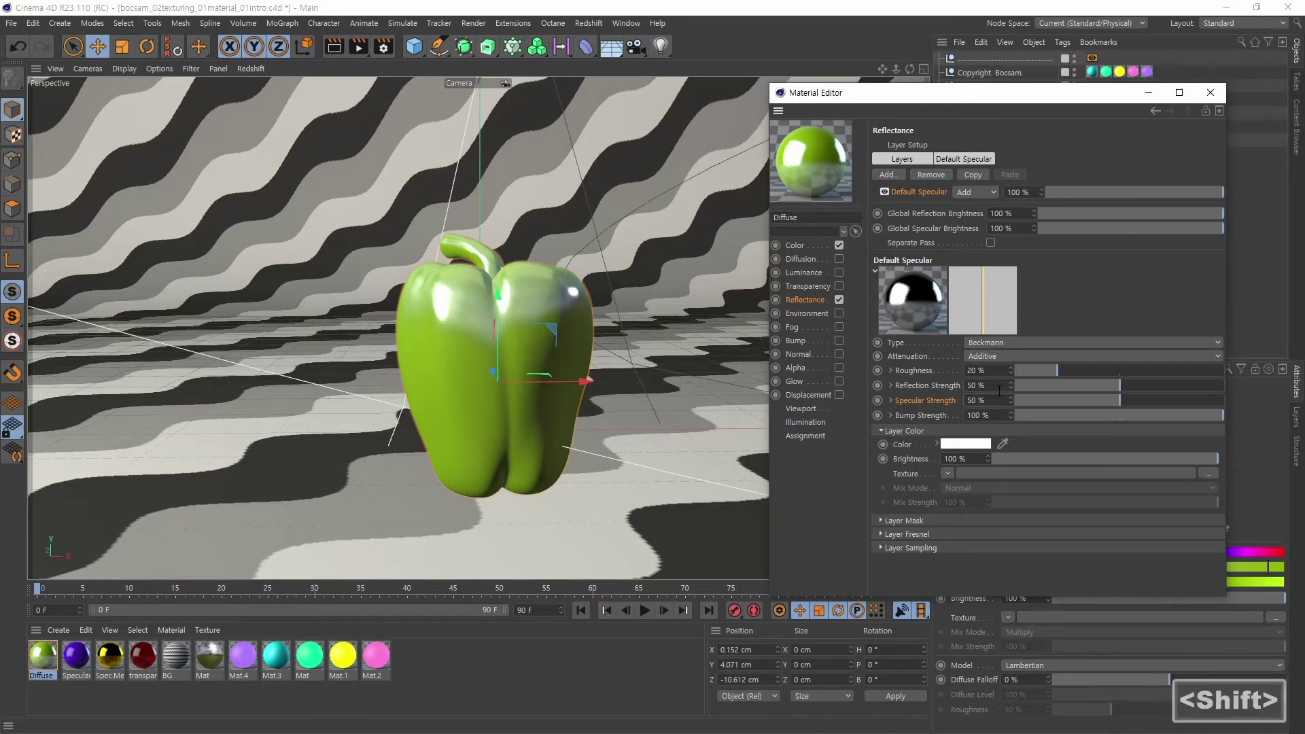
{"action": "key", "text": "shift+r"}
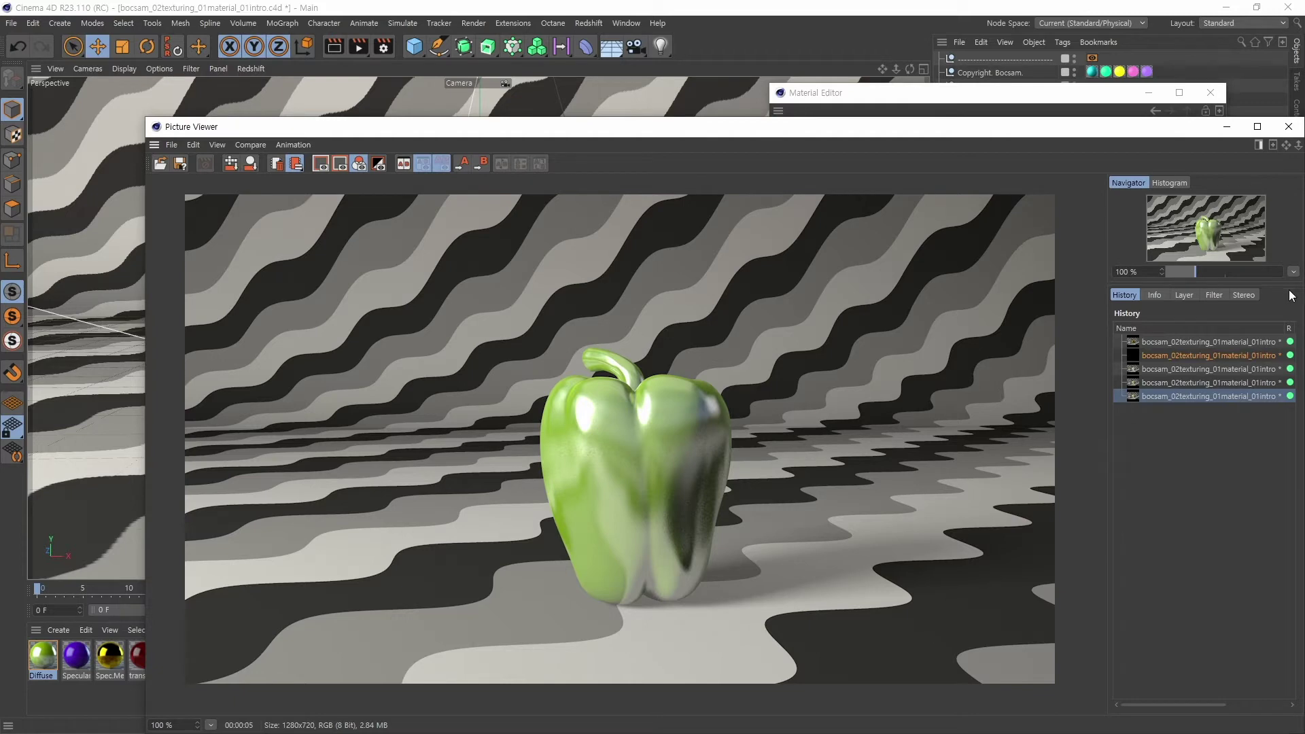
- Compare the last two renders in the history for the effect of specular strength, and close the Picture Viewer
{"action": "left_click", "coordinate": [1194, 382]}
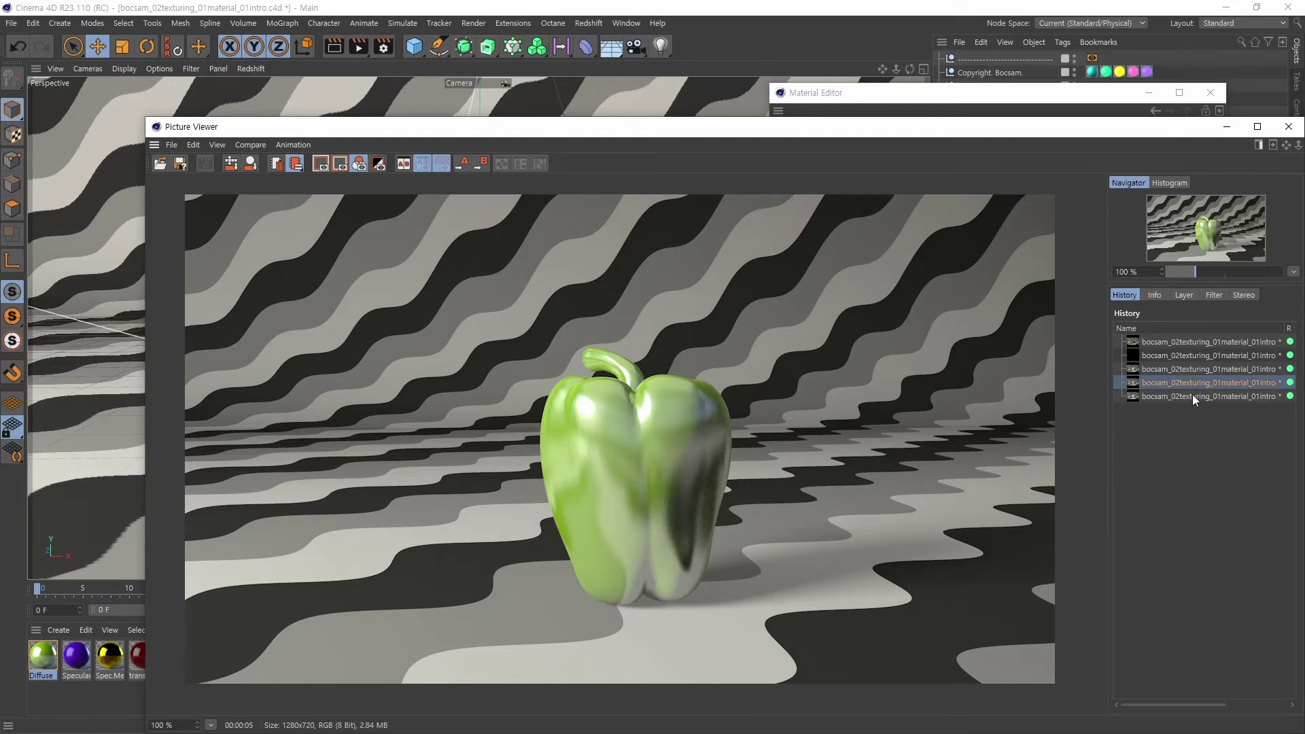
{"action": "left_click", "coordinate": [1192, 394]}
{"action": "left_click", "coordinate": [1193, 382]}
{"action": "left_click", "coordinate": [1192, 394]}
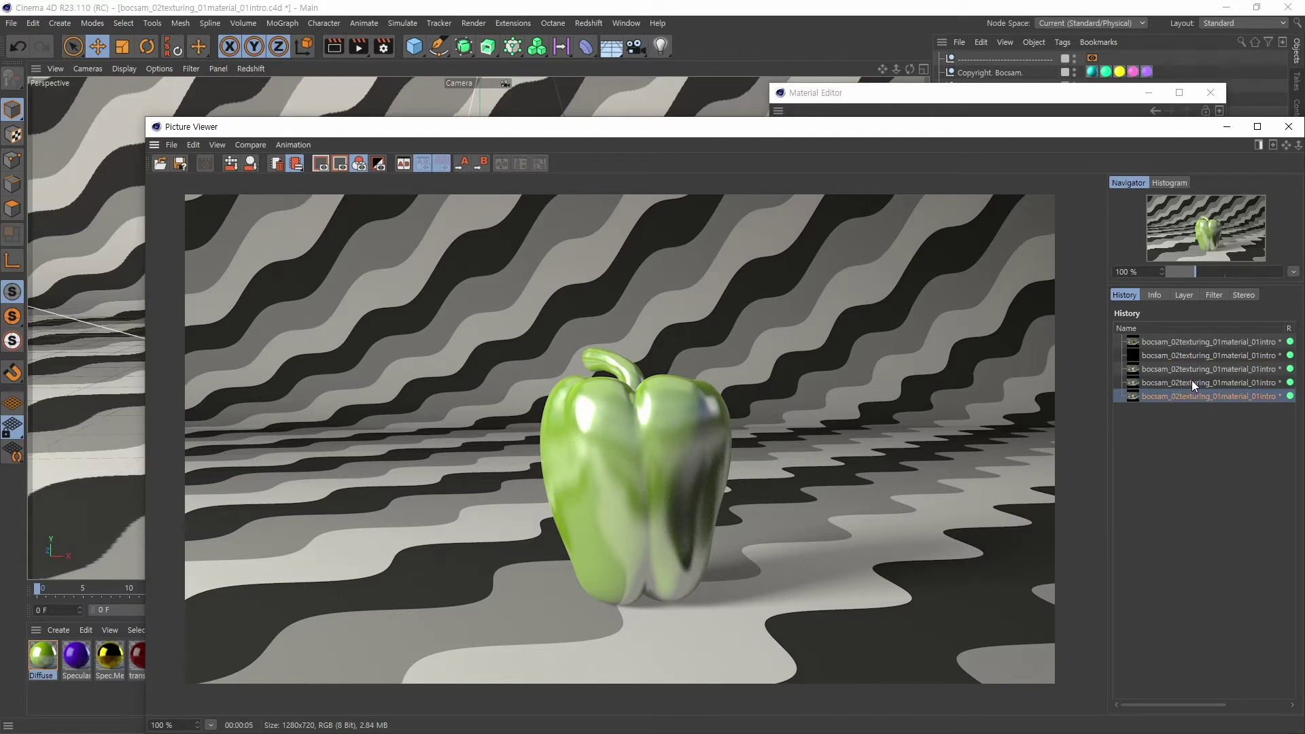
{"action": "left_click", "coordinate": [1192, 382]}
{"action": "left_click", "coordinate": [1191, 393]}
{"action": "left_click", "coordinate": [1190, 382]}
{"action": "left_click", "coordinate": [1191, 393]}
{"action": "left_click", "coordinate": [1191, 384]}
{"action": "left_click", "coordinate": [1189, 396]}
{"action": "left_click", "coordinate": [1288, 127]}
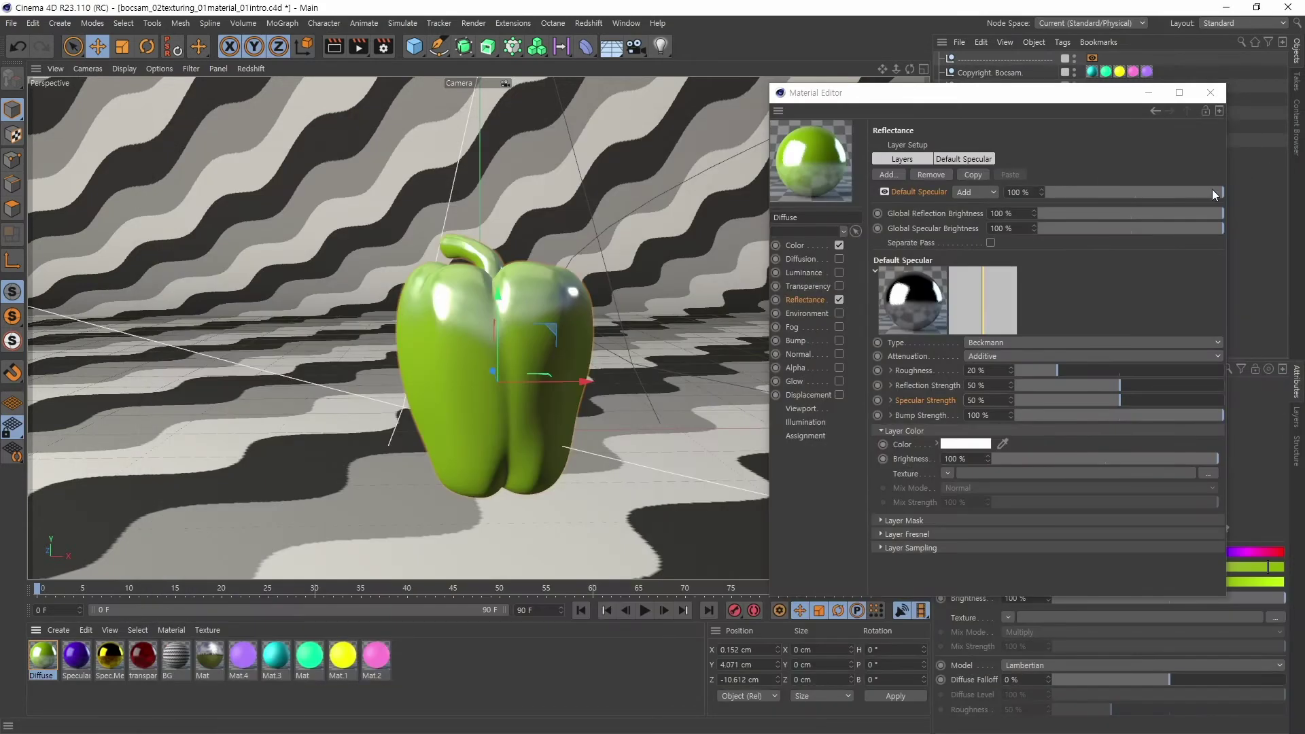
- Reduce the Default Specular layer's specular strength to 0% and review its roughness and reflection strength settings
{"action": "left_click_drag", "start_coordinate": [1071, 93], "coordinate": [1053, 91]}
{"action": "left_click", "coordinate": [957, 397]}
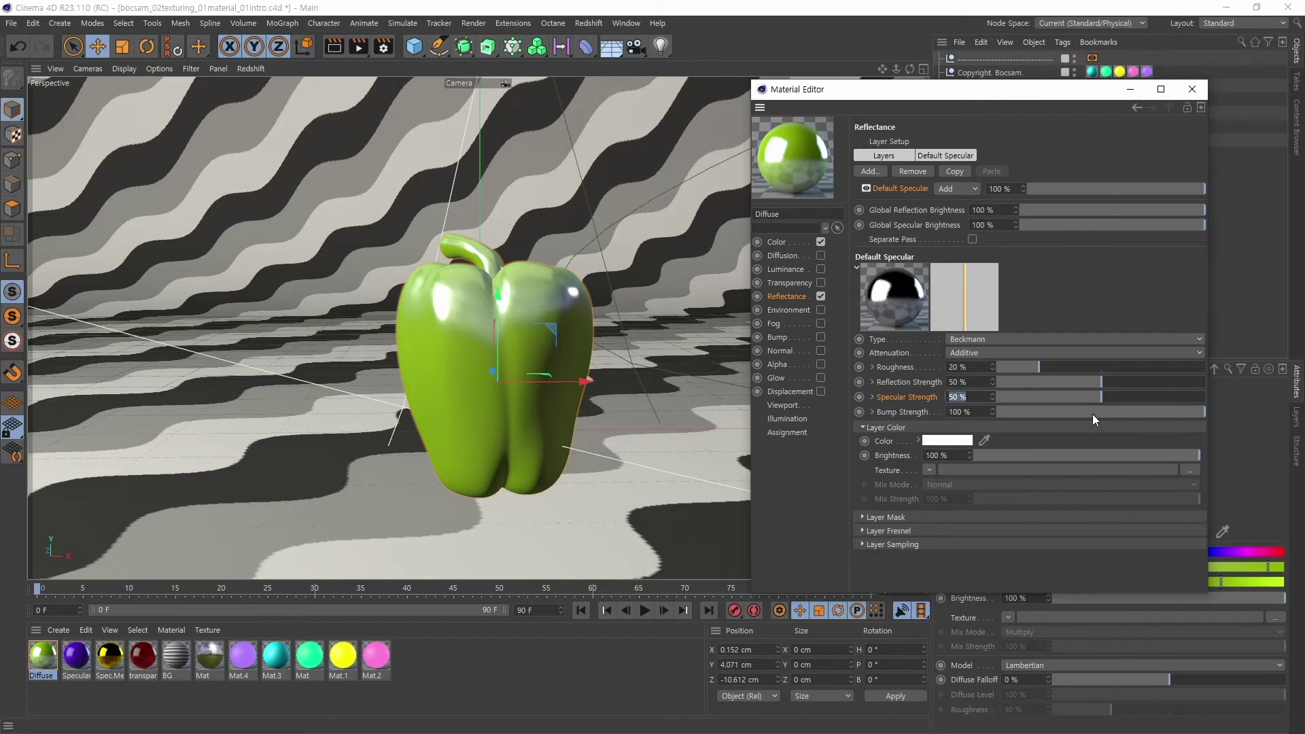
{"action": "left_click_drag", "start_coordinate": [1093, 395], "coordinate": [986, 398]}
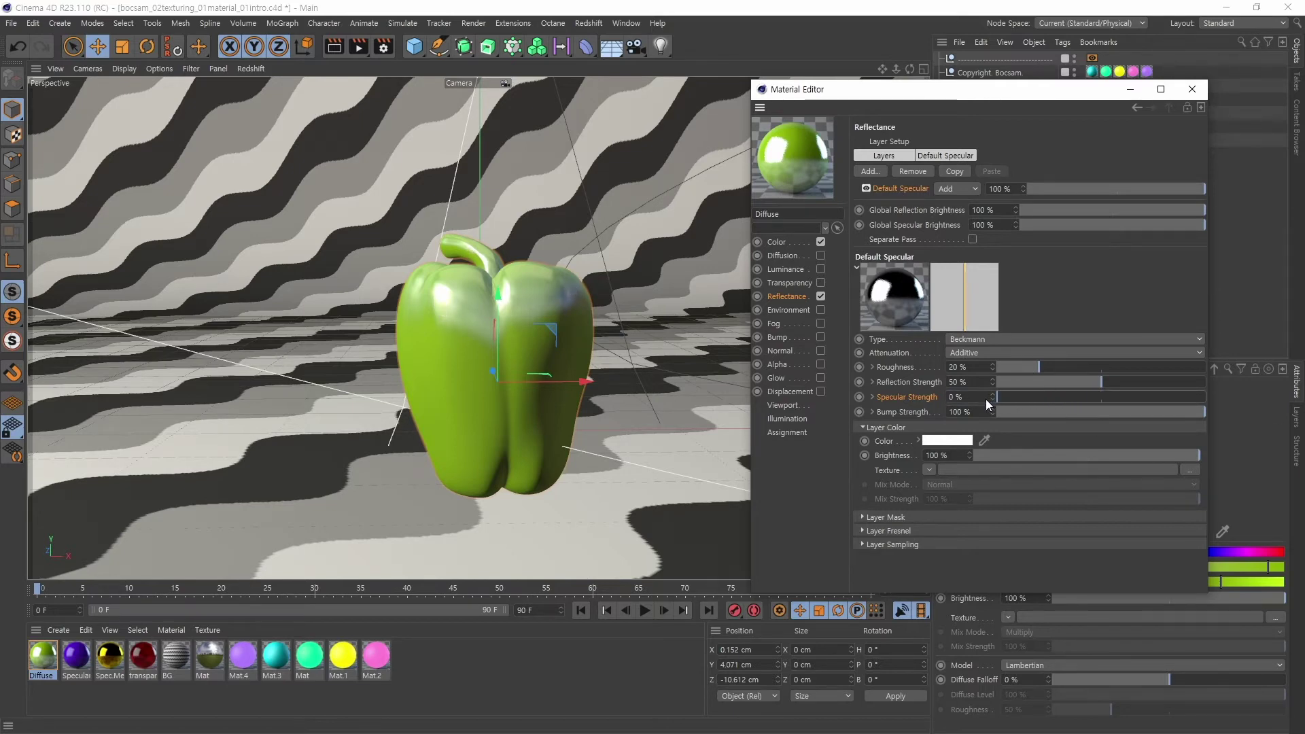
{"action": "double_click", "coordinate": [984, 398]}
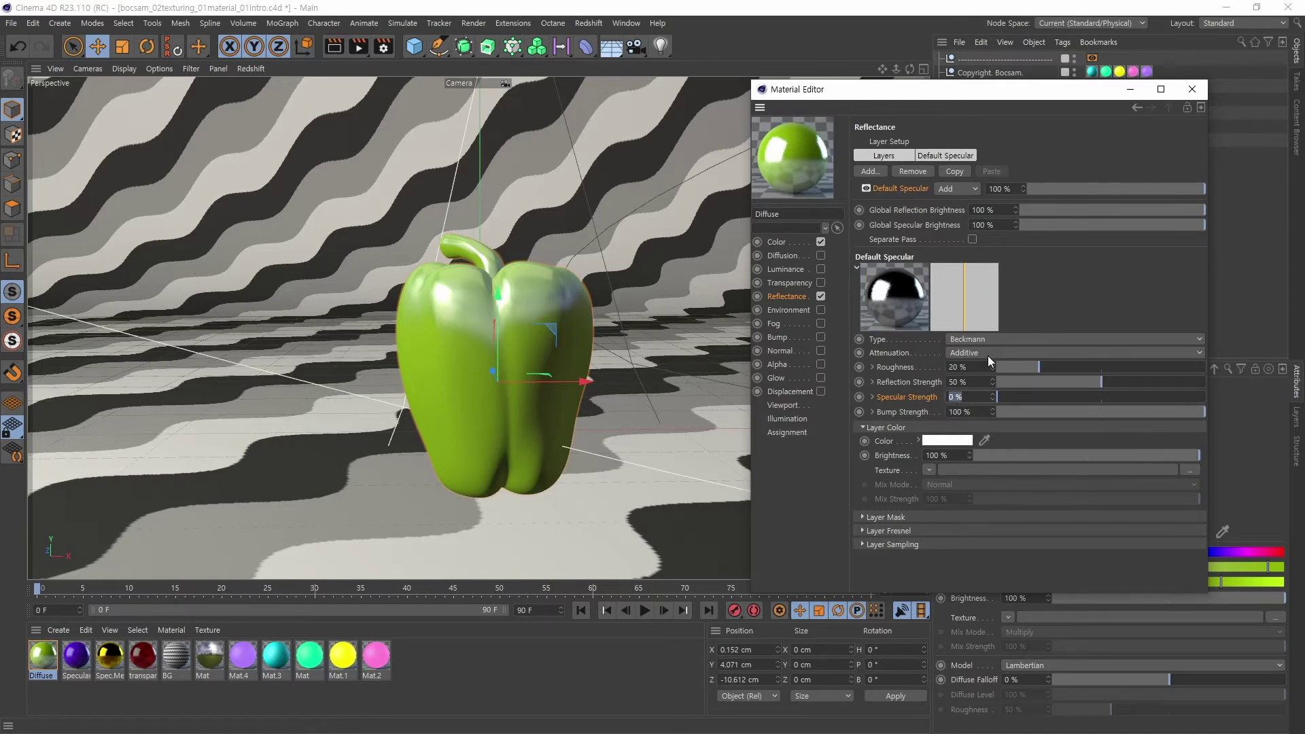
{"action": "double_click", "coordinate": [964, 367]}
{"action": "double_click", "coordinate": [960, 382]}
- Set the Default Specular layer color to yellow with hue 51°, saturation 82% and value 100%
{"action": "left_click", "coordinate": [945, 440]}
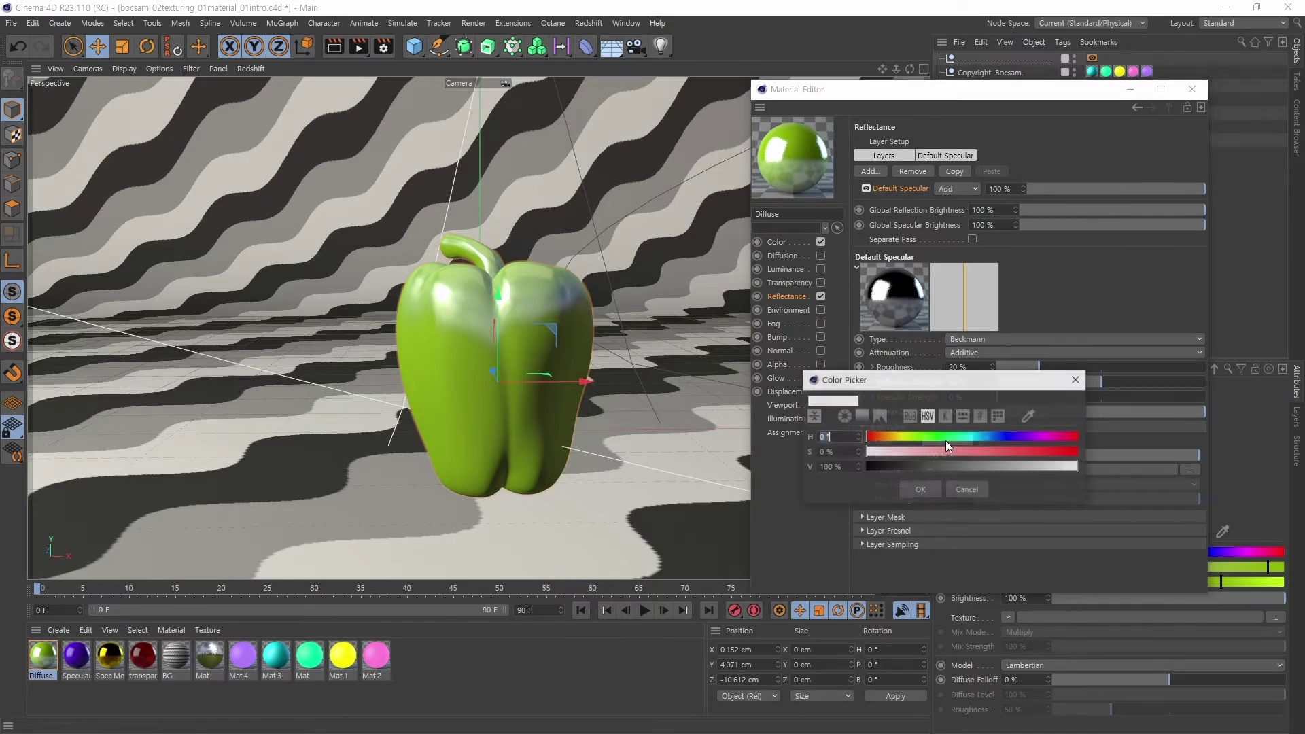
{"action": "left_click", "coordinate": [894, 437]}
{"action": "left_click", "coordinate": [984, 452]}
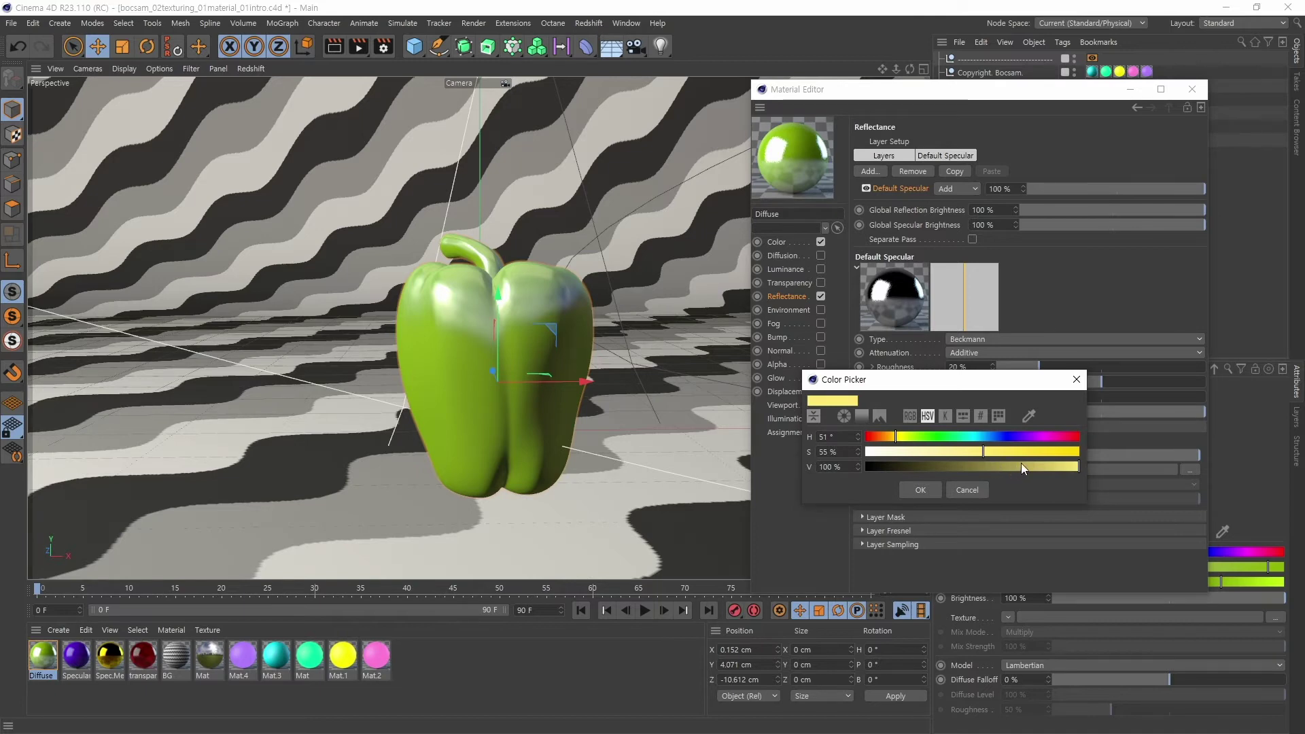
{"action": "left_click", "coordinate": [1041, 452]}
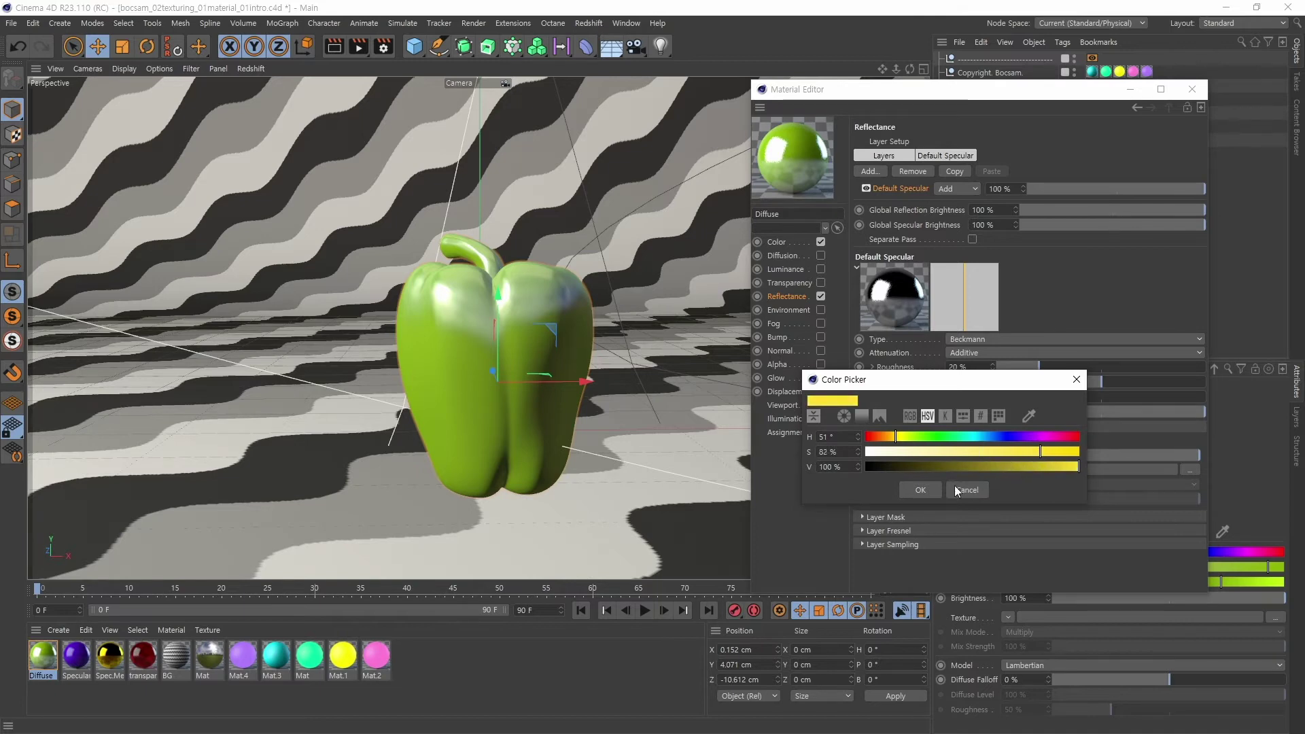
{"action": "left_click", "coordinate": [922, 490]}
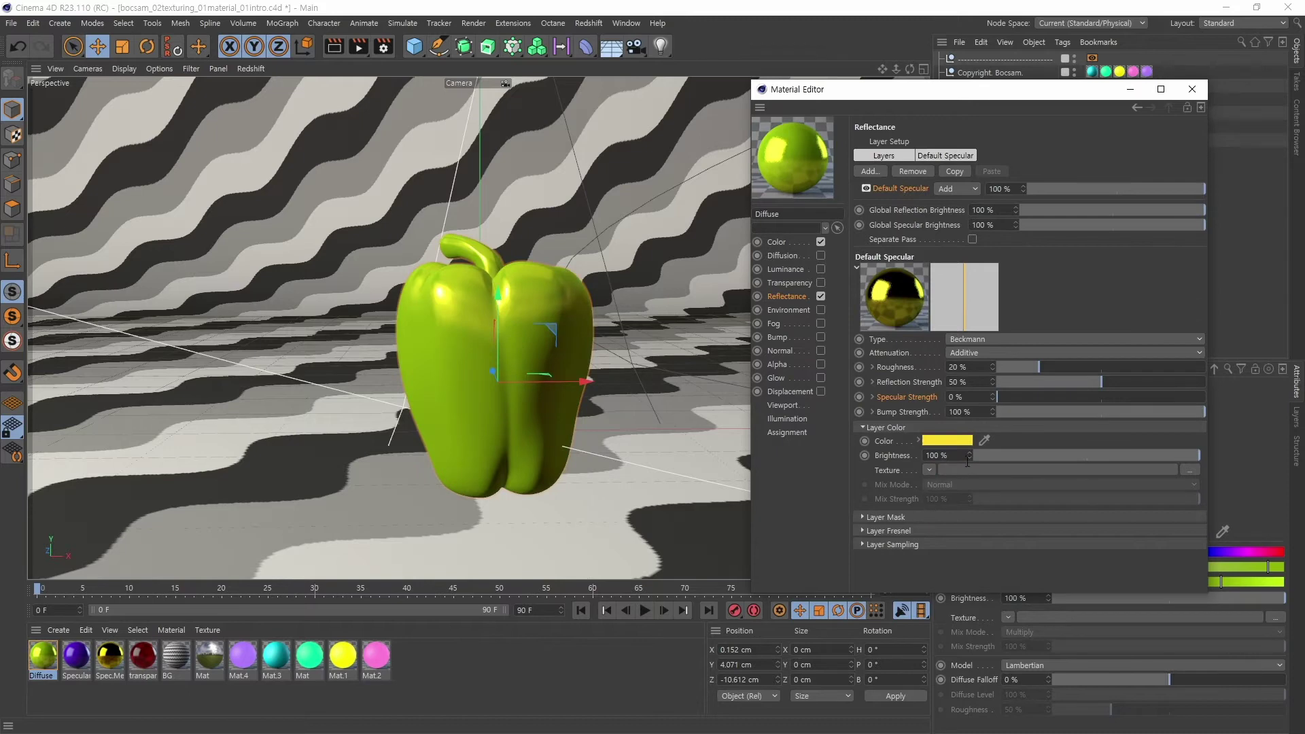
- Change the layer color to magenta with hue 299°, and check the Color channel before returning to Reflectance
{"action": "left_click", "coordinate": [952, 441]}
{"action": "left_click", "coordinate": [1052, 439]}
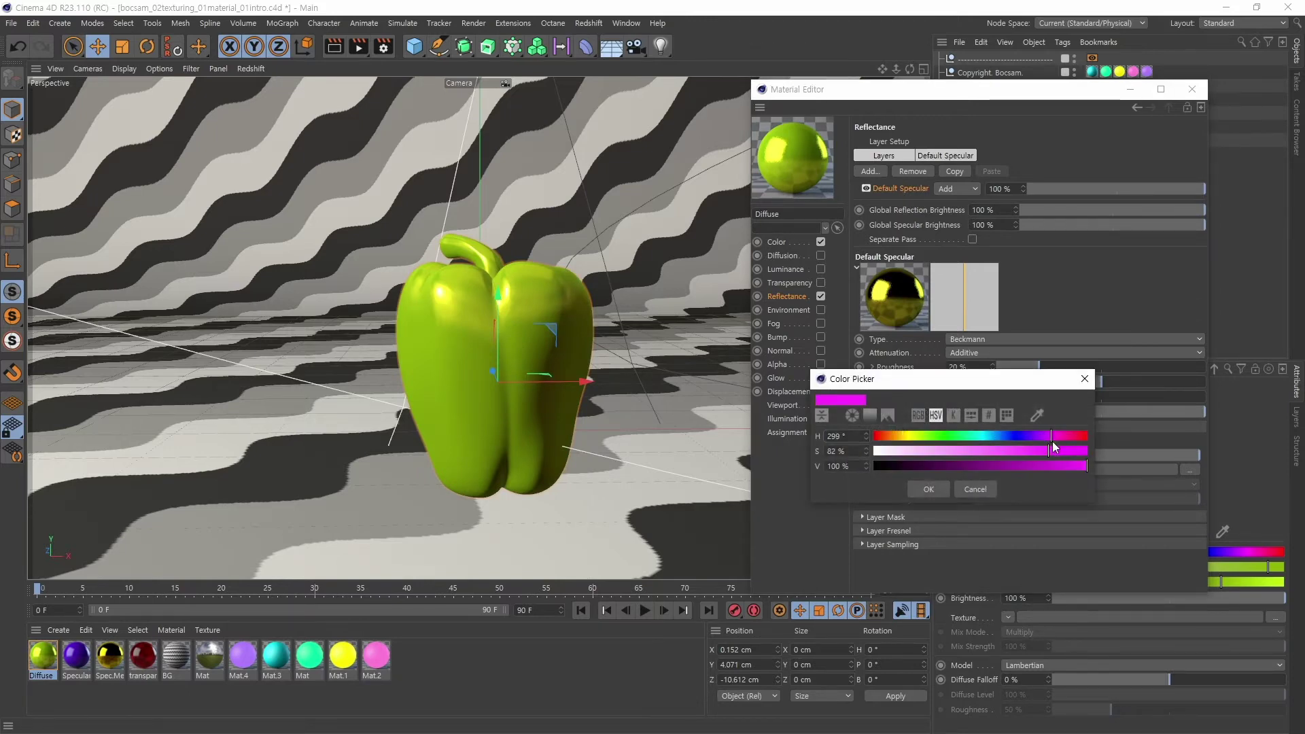
{"action": "left_click", "coordinate": [927, 490]}
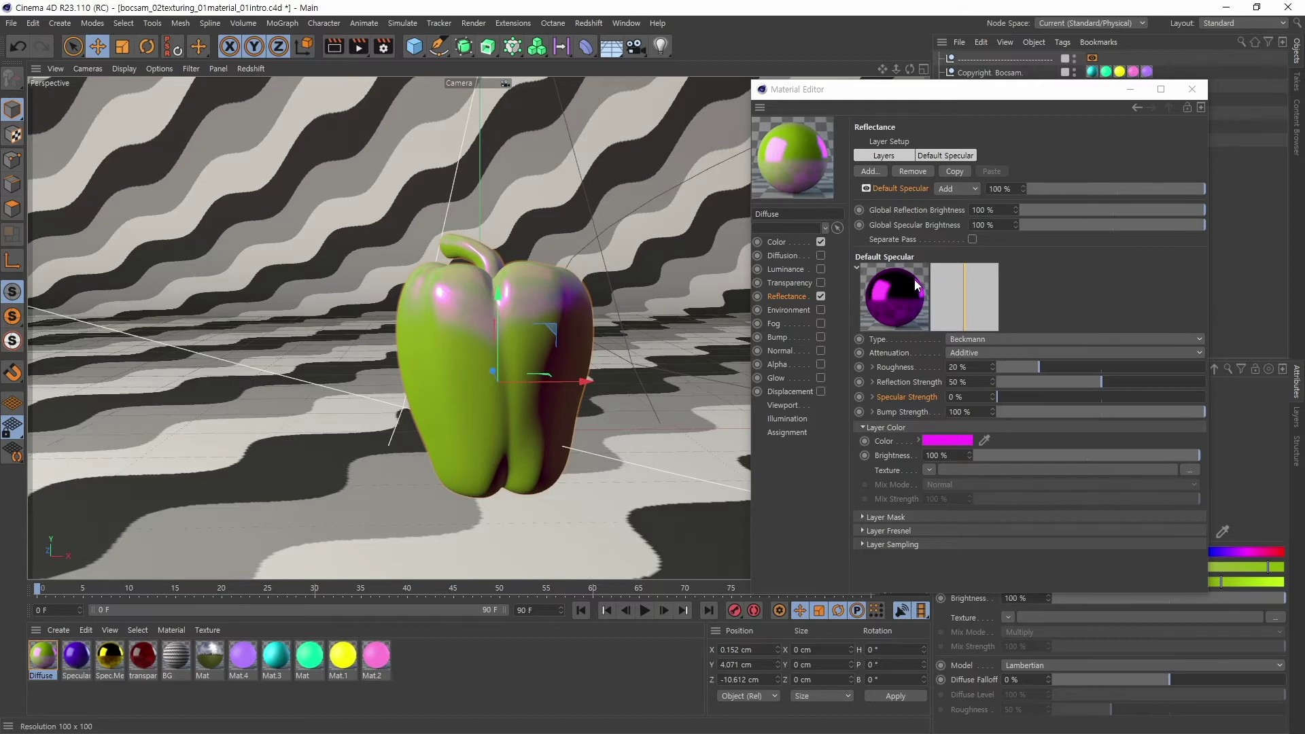
{"action": "left_click", "coordinate": [795, 243]}
{"action": "left_click", "coordinate": [789, 297]}
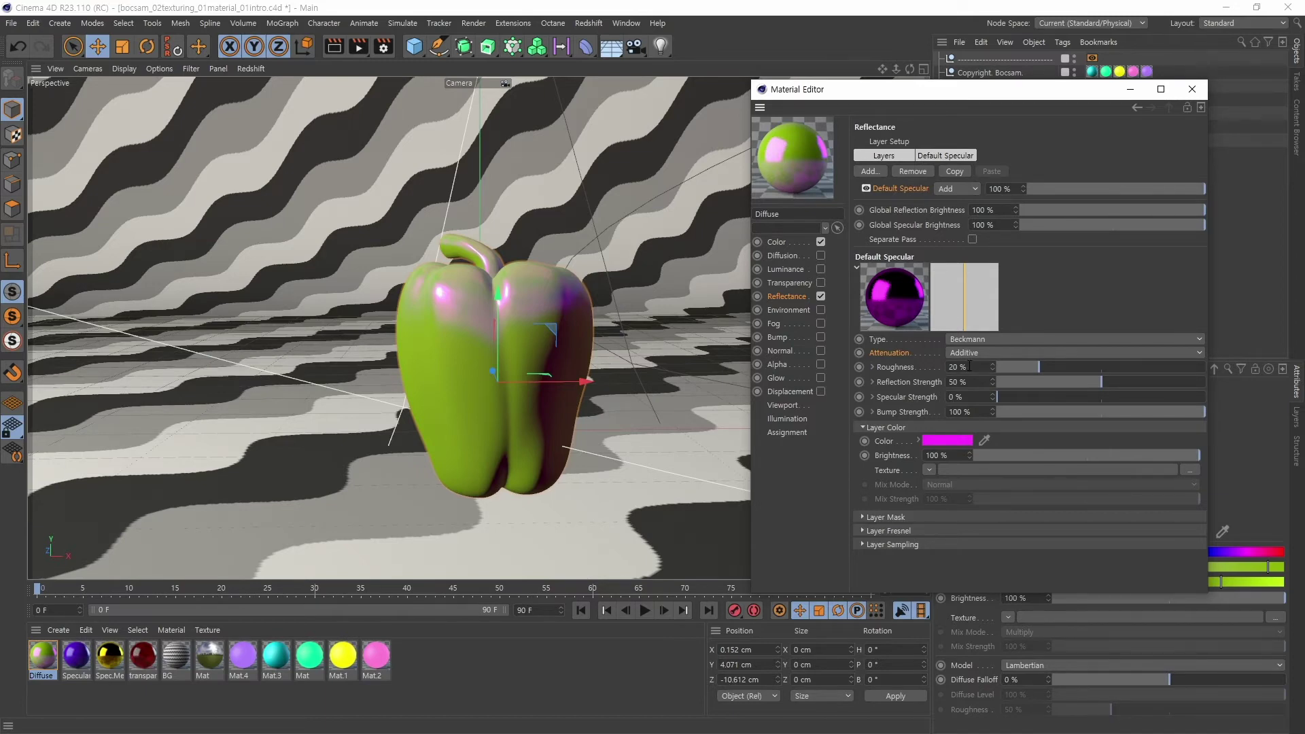
- Try Maximum attenuation on the magenta Default Specular layer, and return it to Additive
{"action": "left_click", "coordinate": [983, 354]}
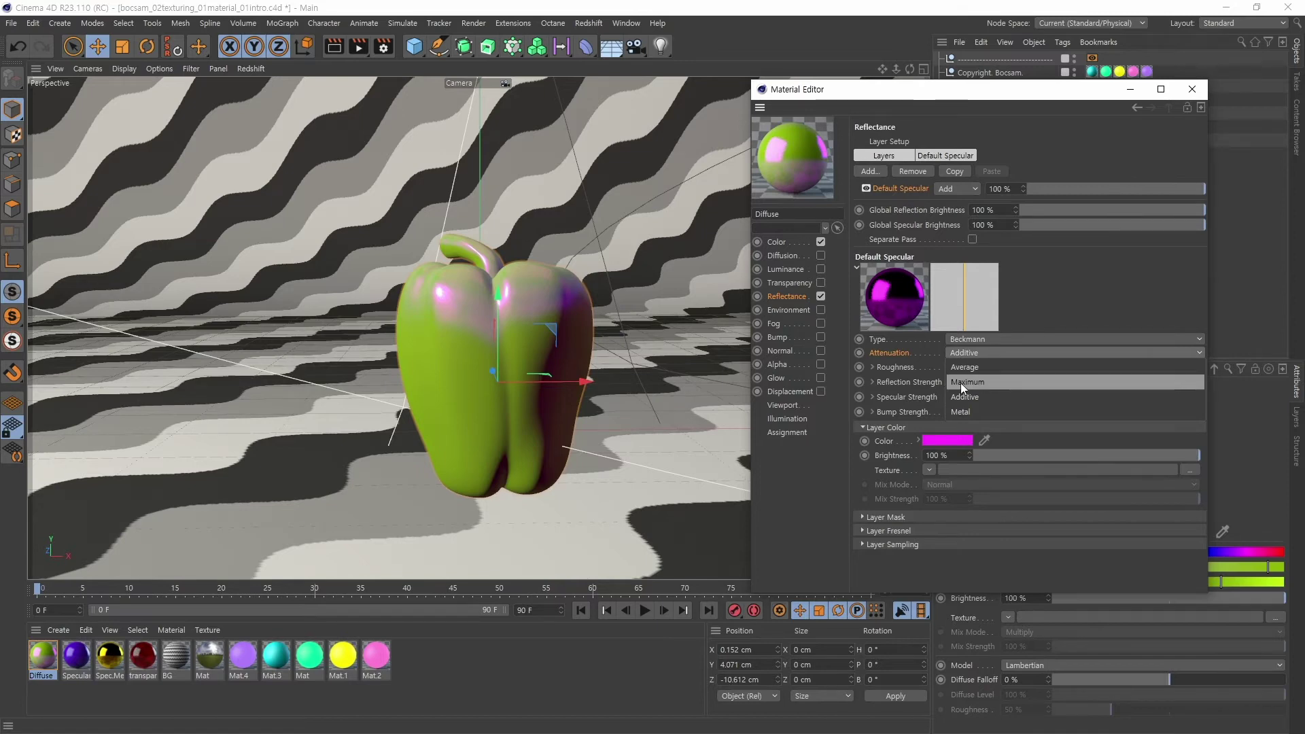
{"action": "left_click", "coordinate": [976, 382]}
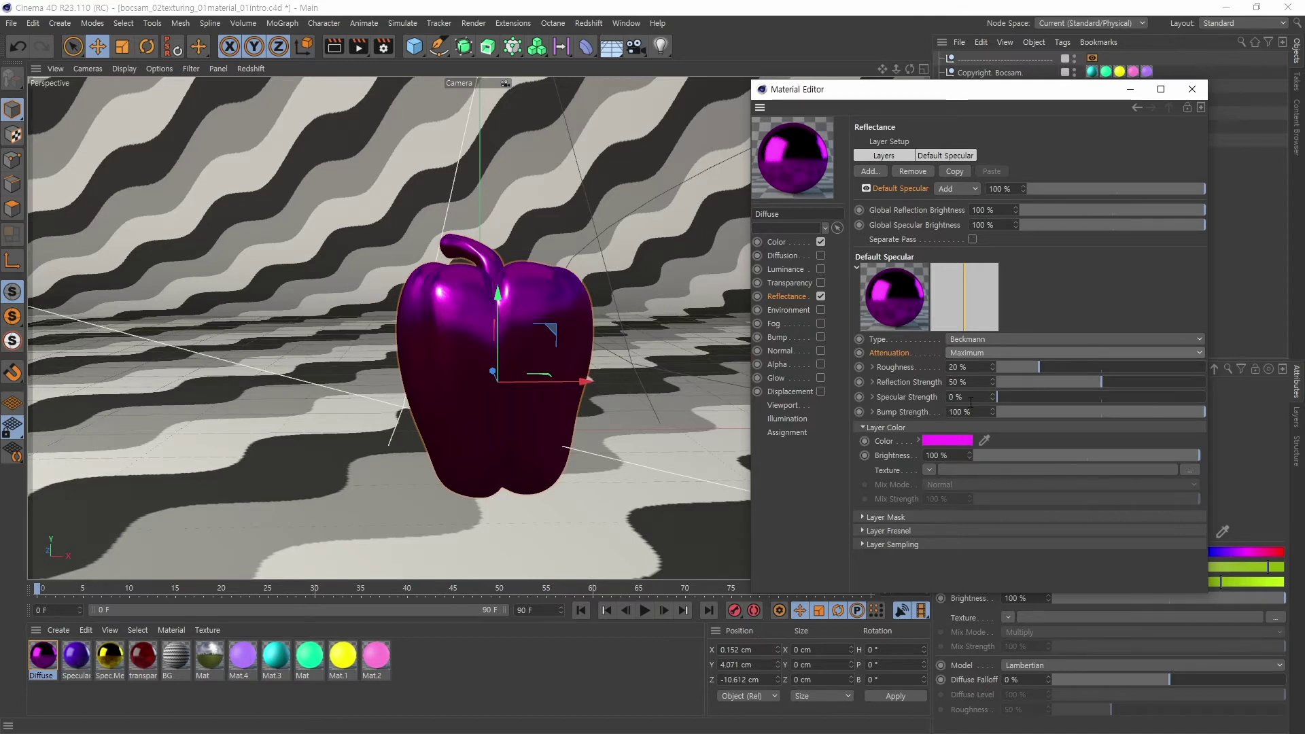
{"action": "left_click", "coordinate": [976, 352]}
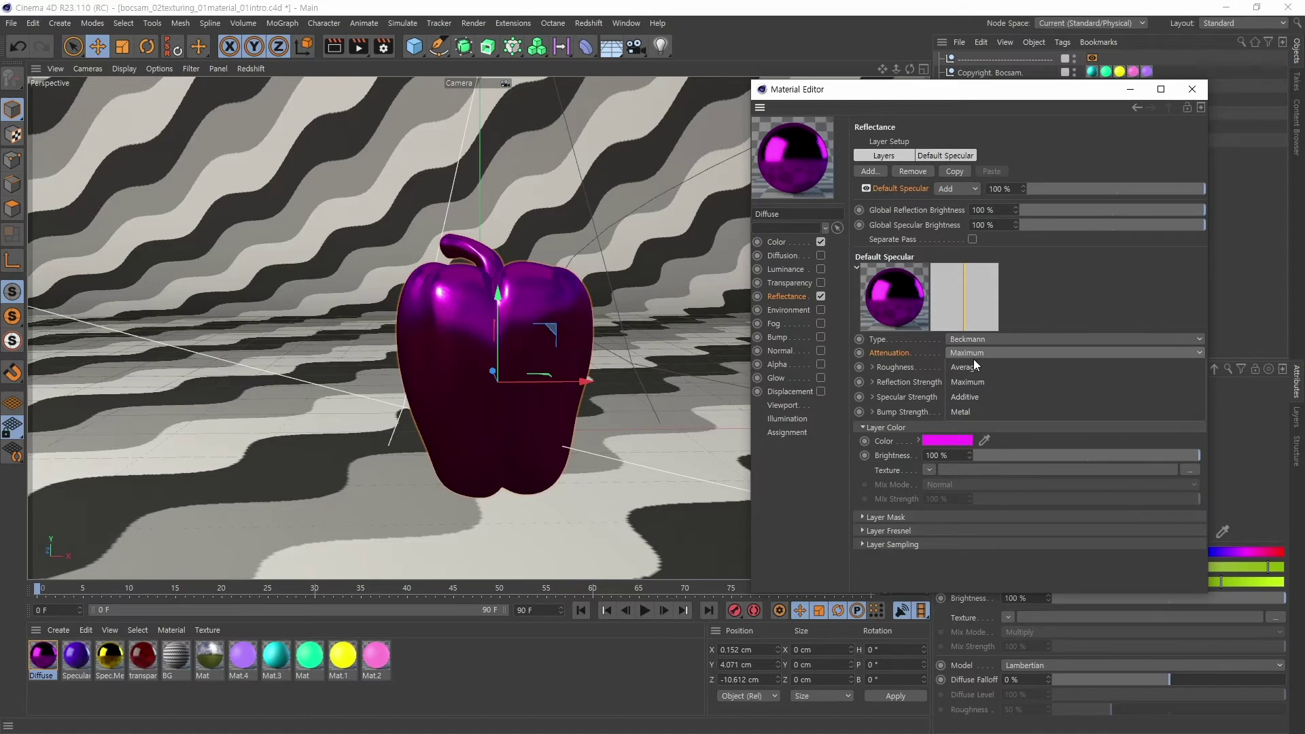
{"action": "left_click", "coordinate": [967, 397]}
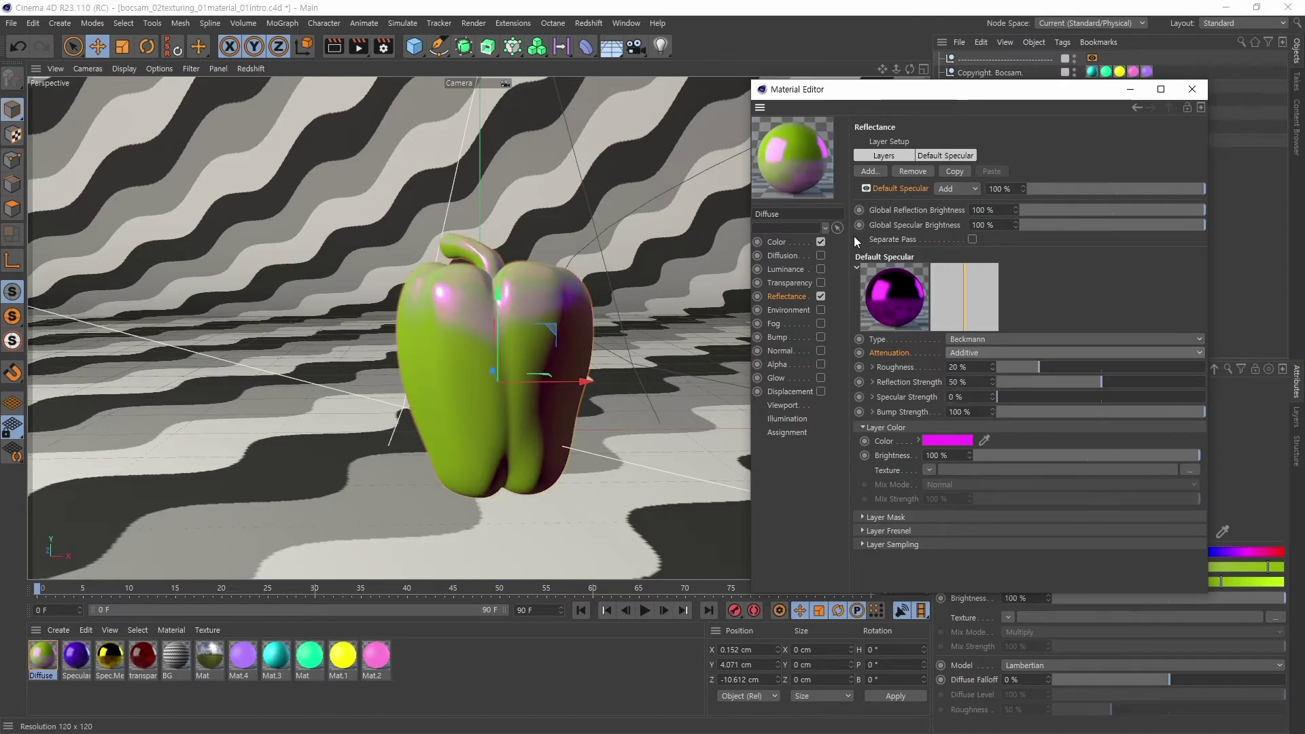
- Switch the layer's attenuation to Maximum again and compare it with Average
{"action": "left_click", "coordinate": [964, 354]}
{"action": "left_click", "coordinate": [969, 381]}
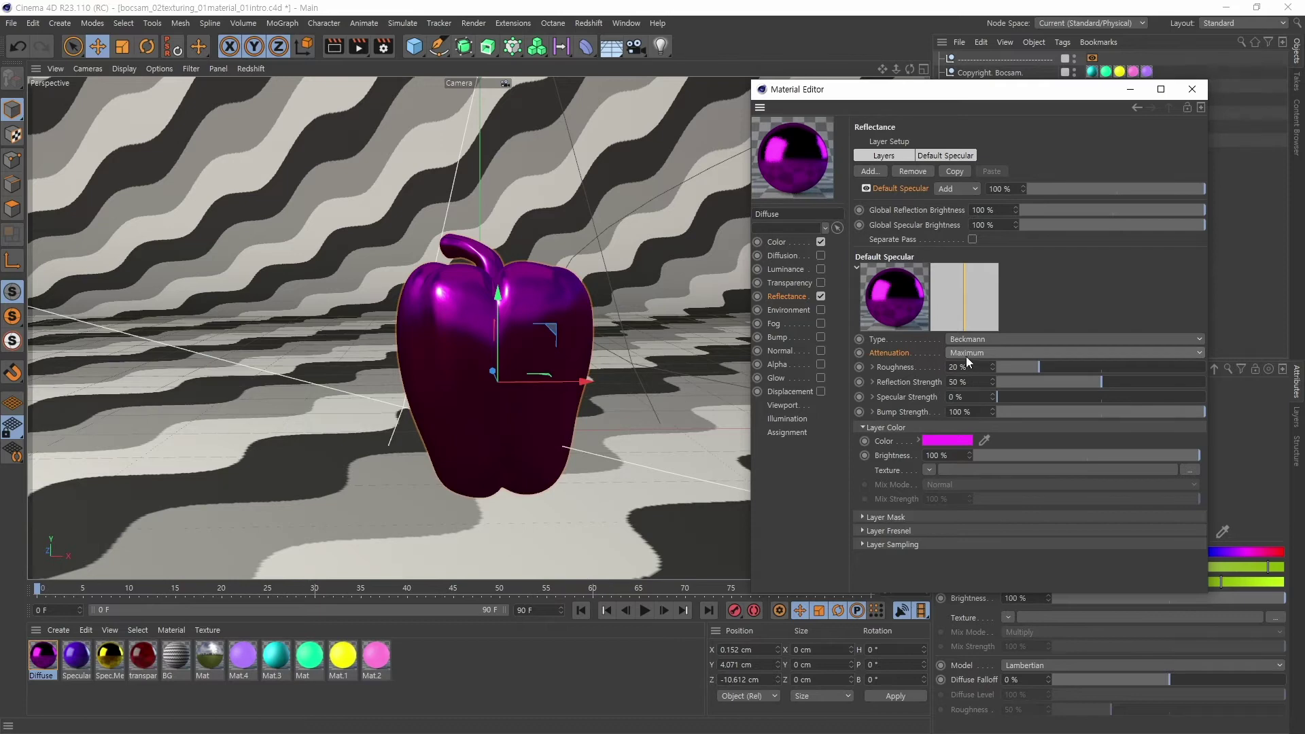
{"action": "left_click", "coordinate": [968, 353]}
{"action": "left_click", "coordinate": [968, 366]}
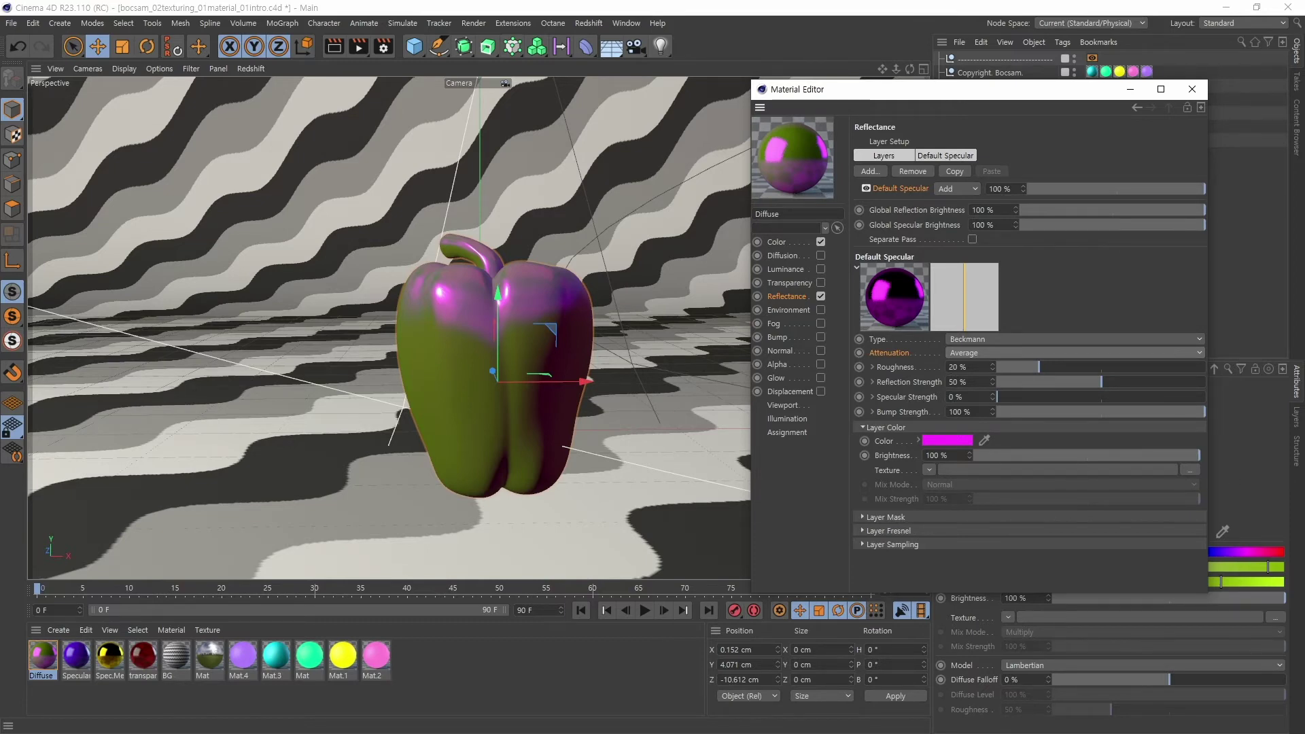
- Switch to the browser and look through the Reflectance page of the Cinema 4D online help
{"action": "key", "text": "alt+Tab"}
{"action": "left_click", "coordinate": [237, 11]}
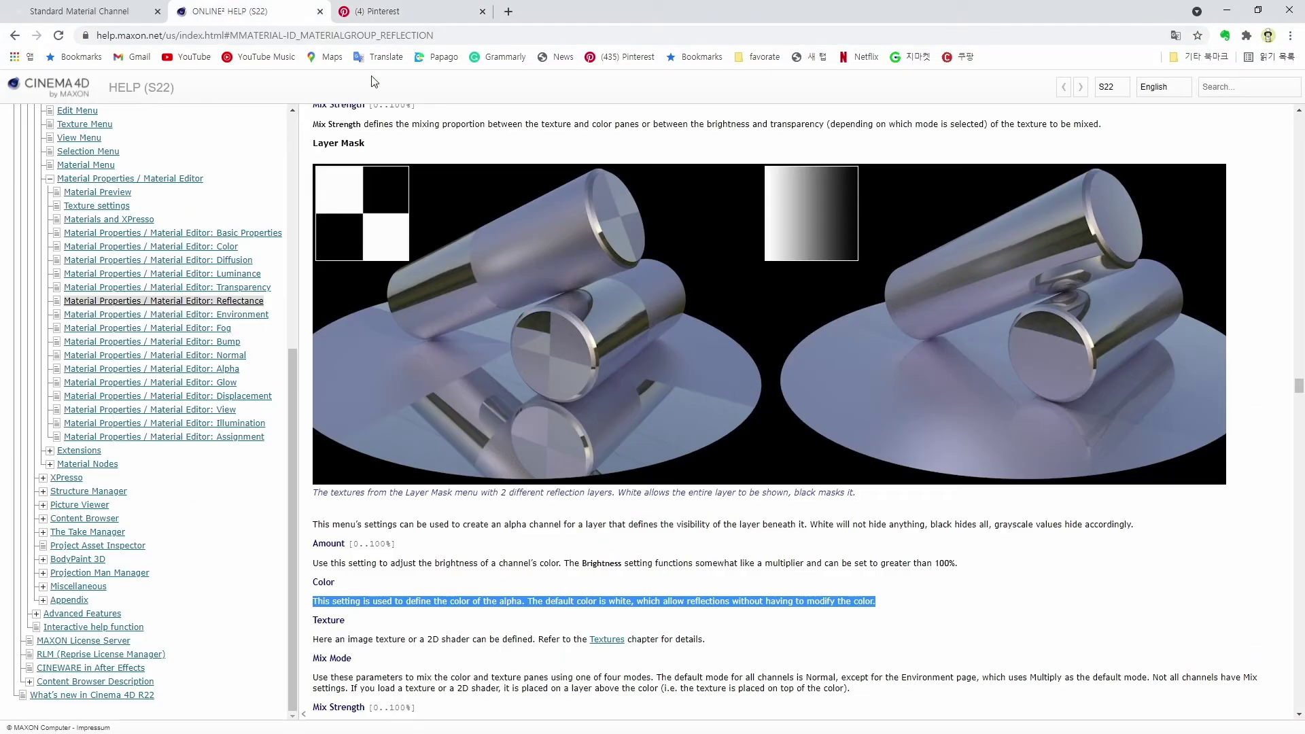
{"action": "left_click_drag", "start_coordinate": [1298, 391], "coordinate": [1297, 290]}
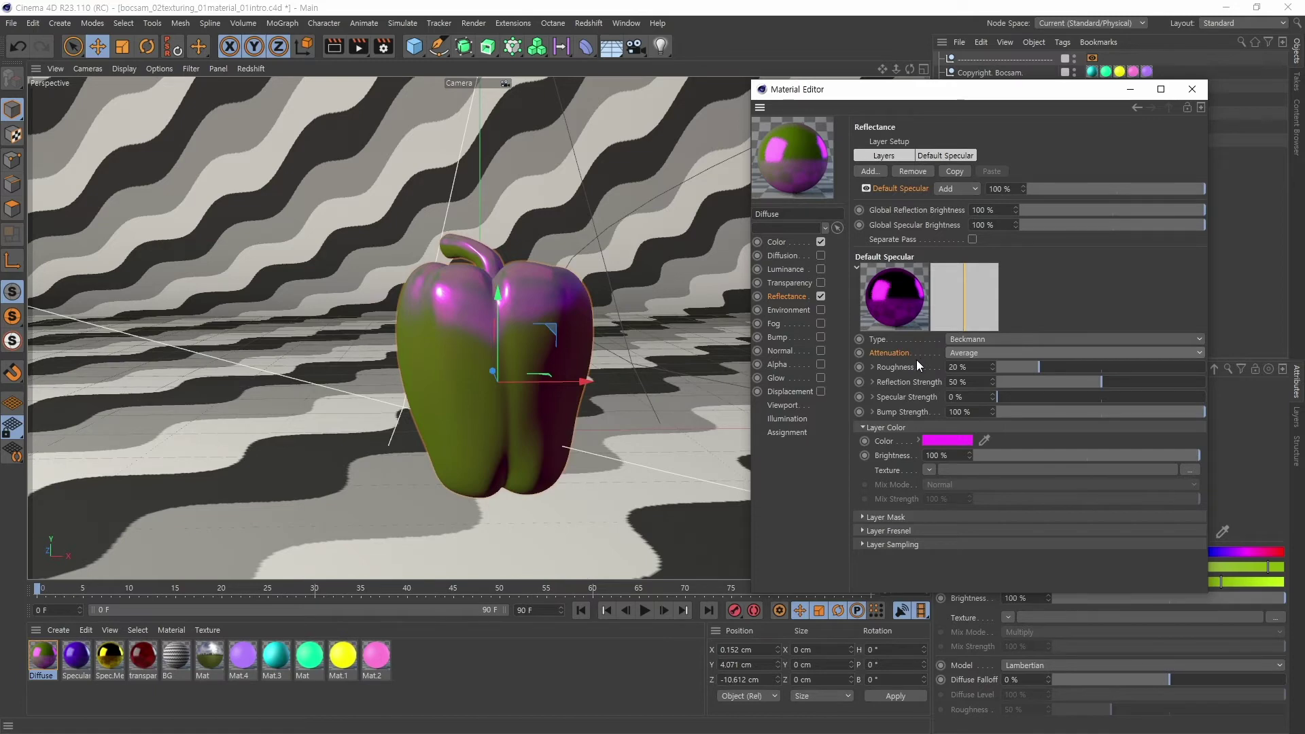
- Back in Cinema 4D, set the Default Specular layer's attenuation to Maximum and its roughness to 5%
{"action": "left_click", "coordinate": [984, 352]}
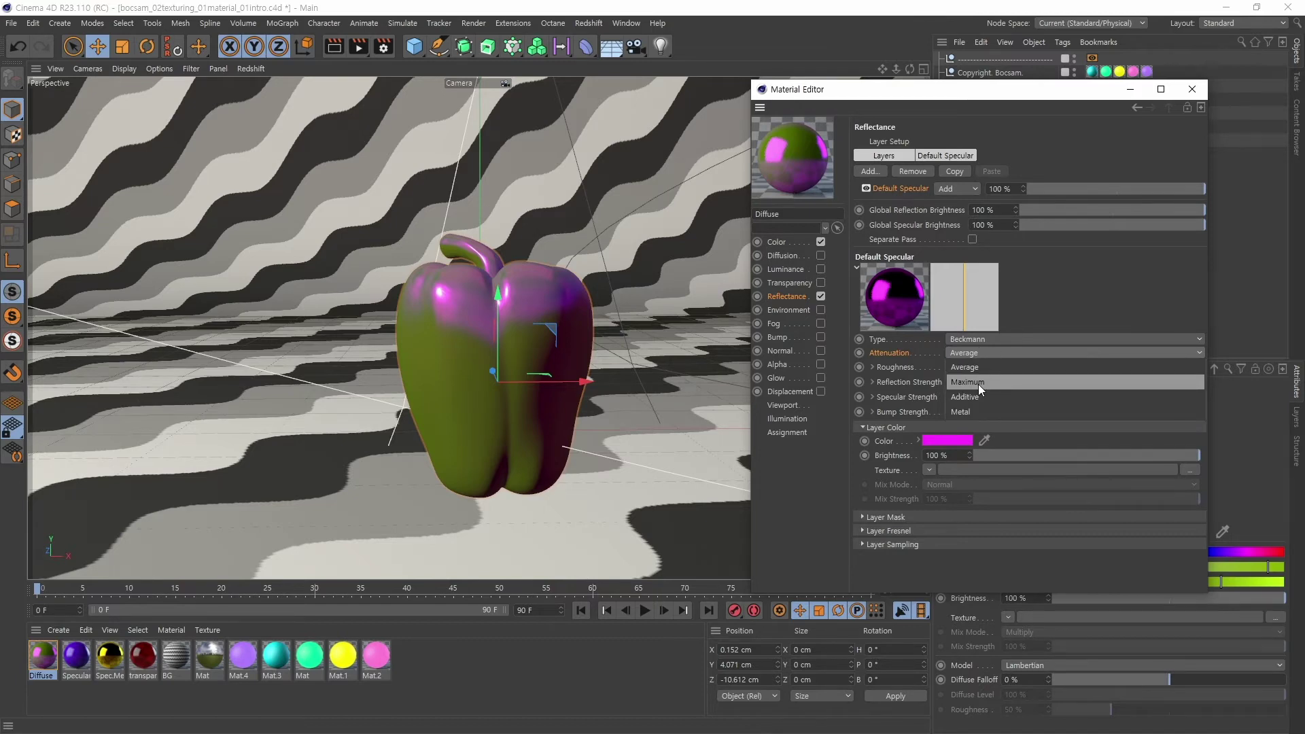
{"action": "left_click", "coordinate": [980, 383]}
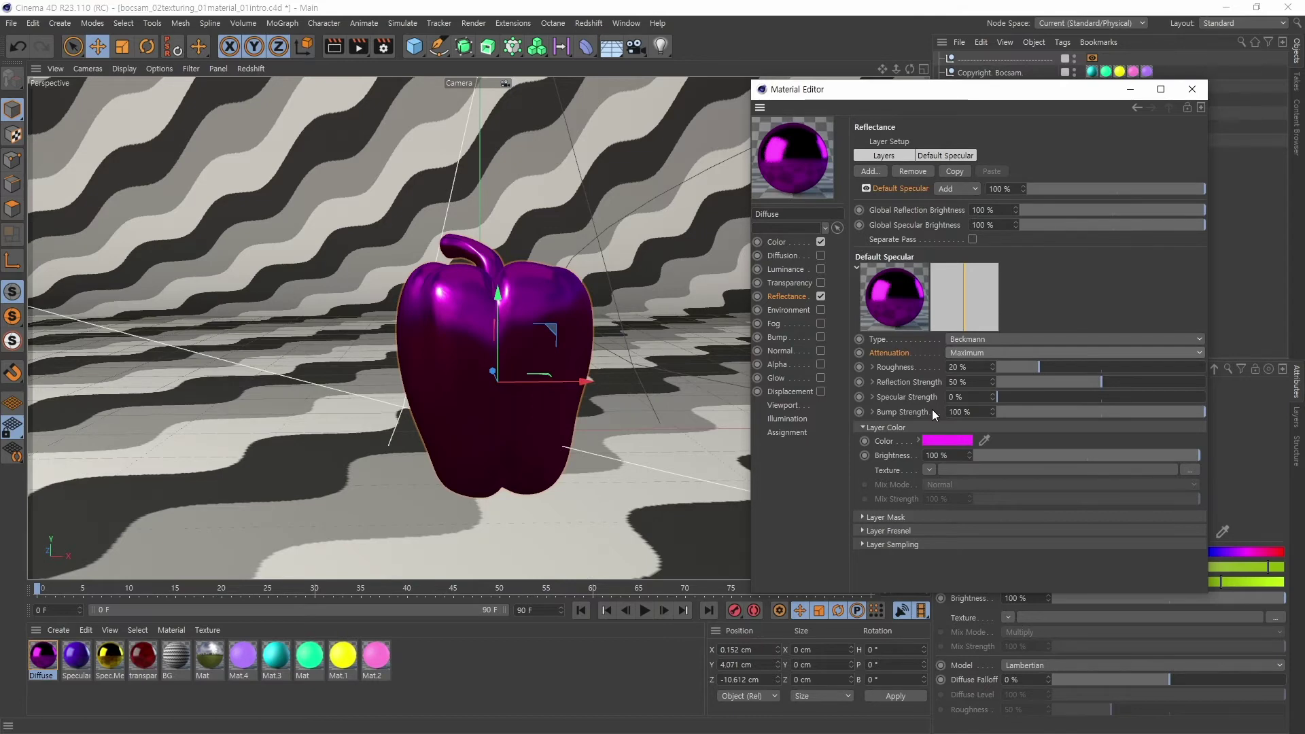
{"action": "left_click", "coordinate": [966, 367]}
{"action": "type", "text": "5"}
{"action": "key", "text": "Return"}
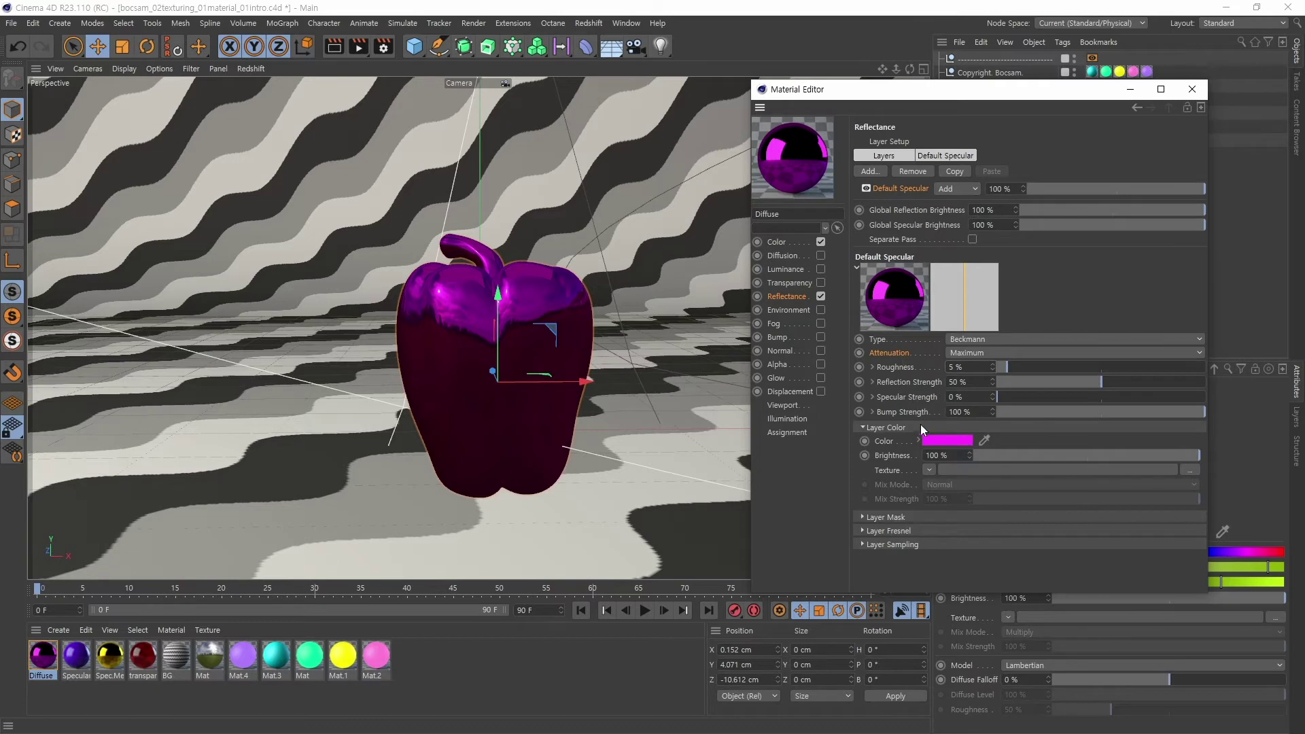
- Reset the layer color to white by removing its saturation
{"action": "mouse_move", "coordinate": [948, 442]}
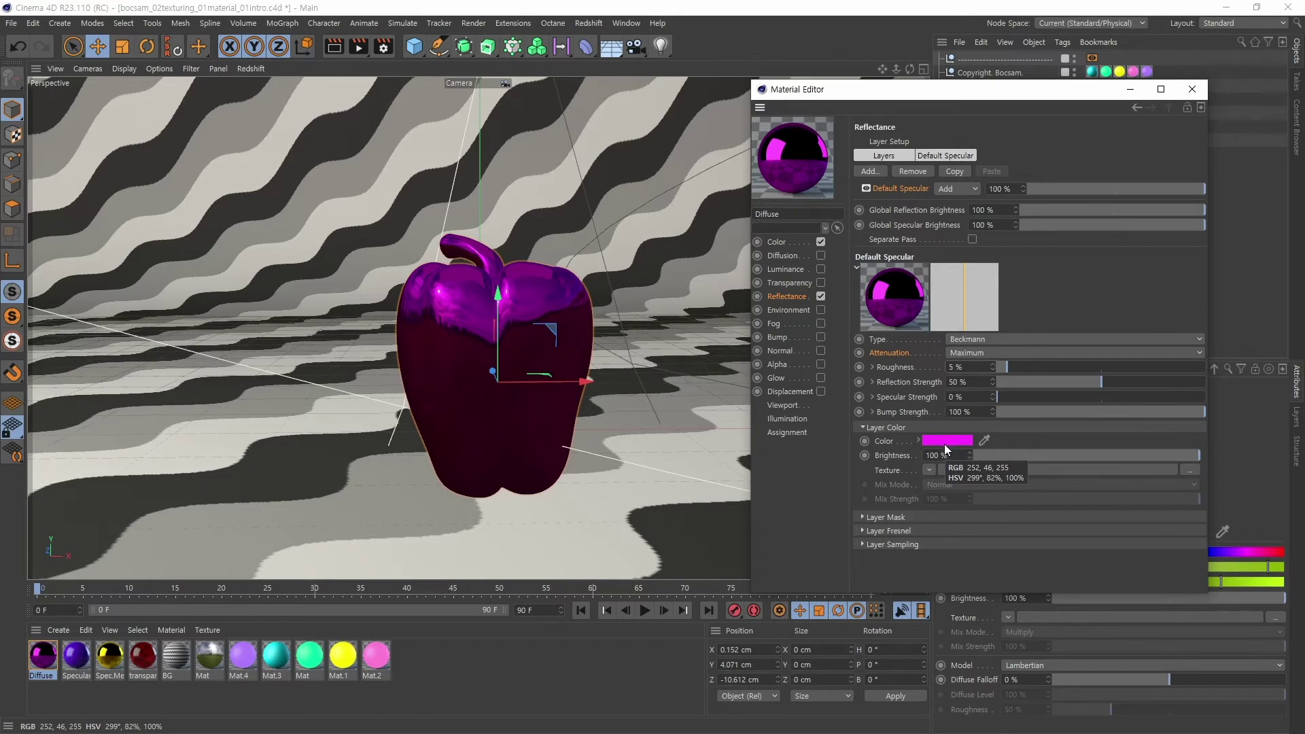
{"action": "left_click", "coordinate": [944, 443]}
{"action": "left_click_drag", "start_coordinate": [944, 455], "coordinate": [864, 455]}
{"action": "left_click", "coordinate": [916, 494]}
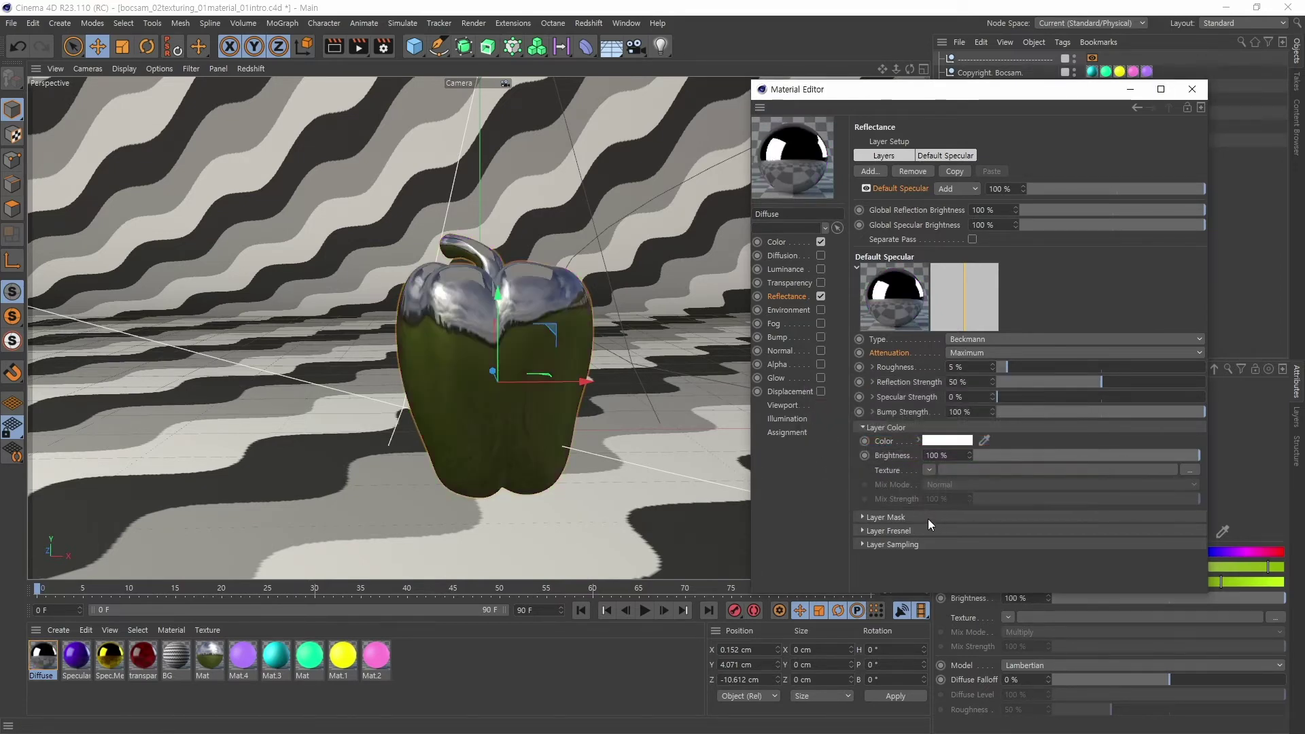
- Compare Average and Additive attenuation on the white reflection layer, and restore Maximum
{"action": "left_click", "coordinate": [976, 353]}
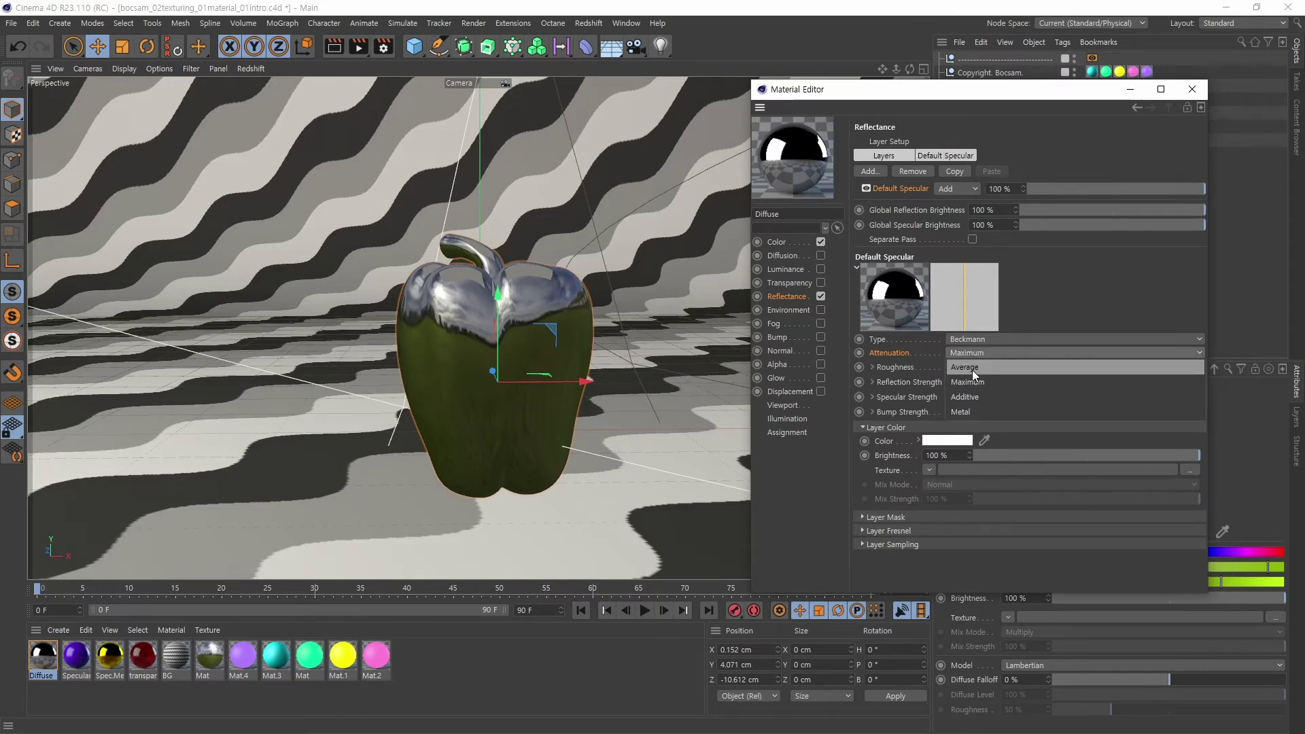
{"action": "left_click", "coordinate": [972, 371]}
{"action": "left_click", "coordinate": [980, 353]}
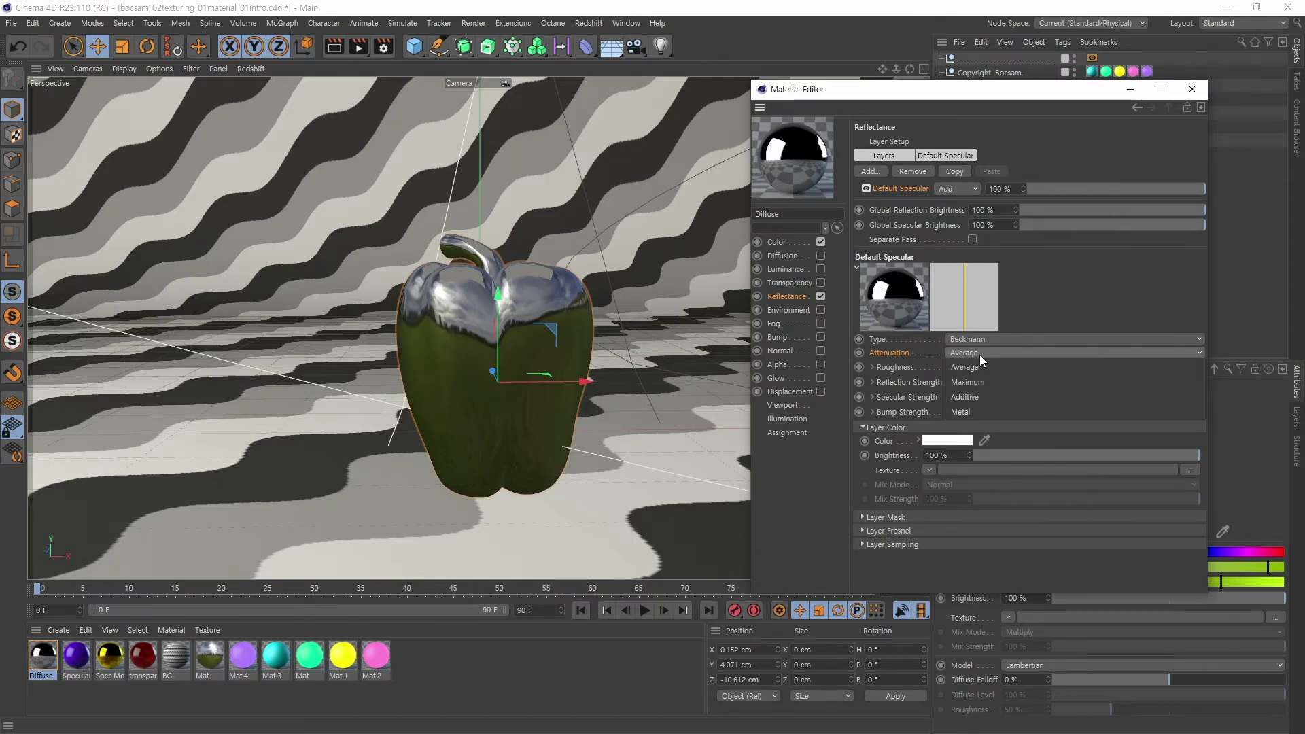
{"action": "left_click", "coordinate": [973, 393]}
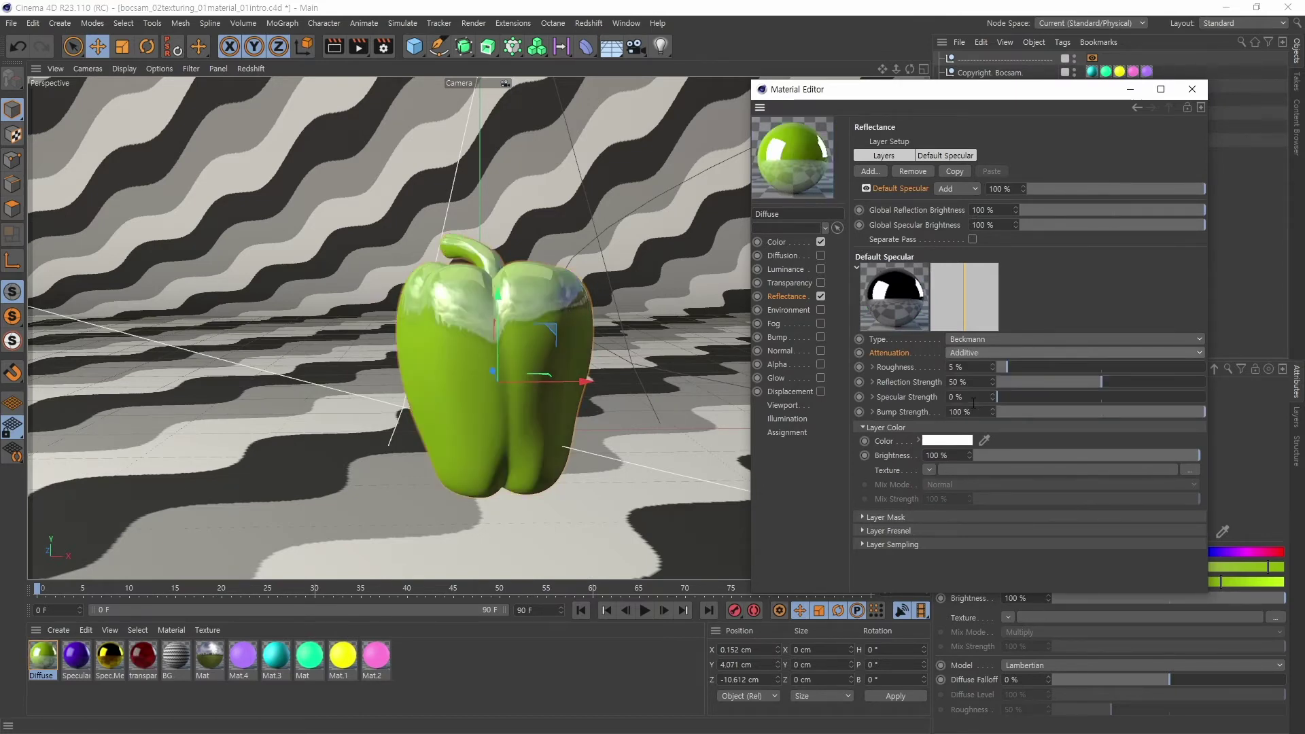
{"action": "left_click", "coordinate": [980, 353]}
{"action": "left_click", "coordinate": [976, 369]}
{"action": "left_click", "coordinate": [976, 355]}
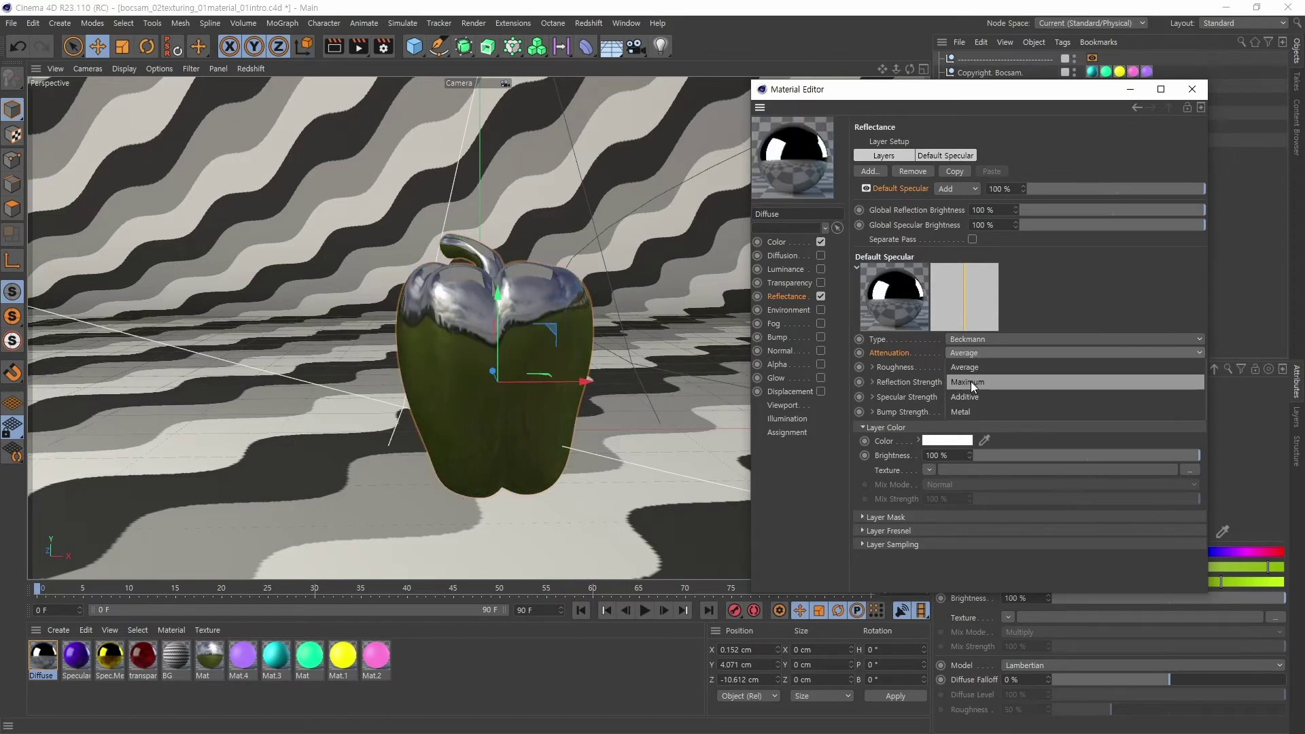
{"action": "left_click", "coordinate": [972, 382]}
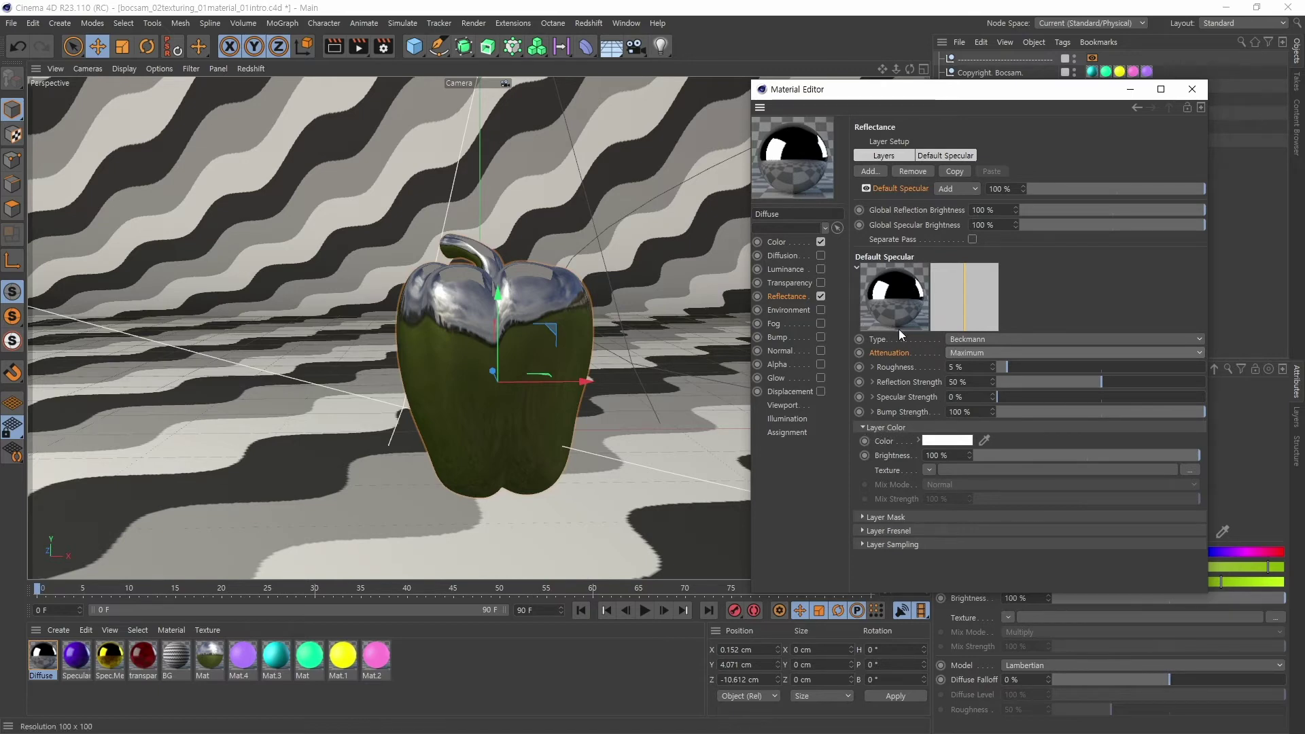
- Set the layer color to a strongly saturated purple
{"action": "left_click", "coordinate": [956, 443]}
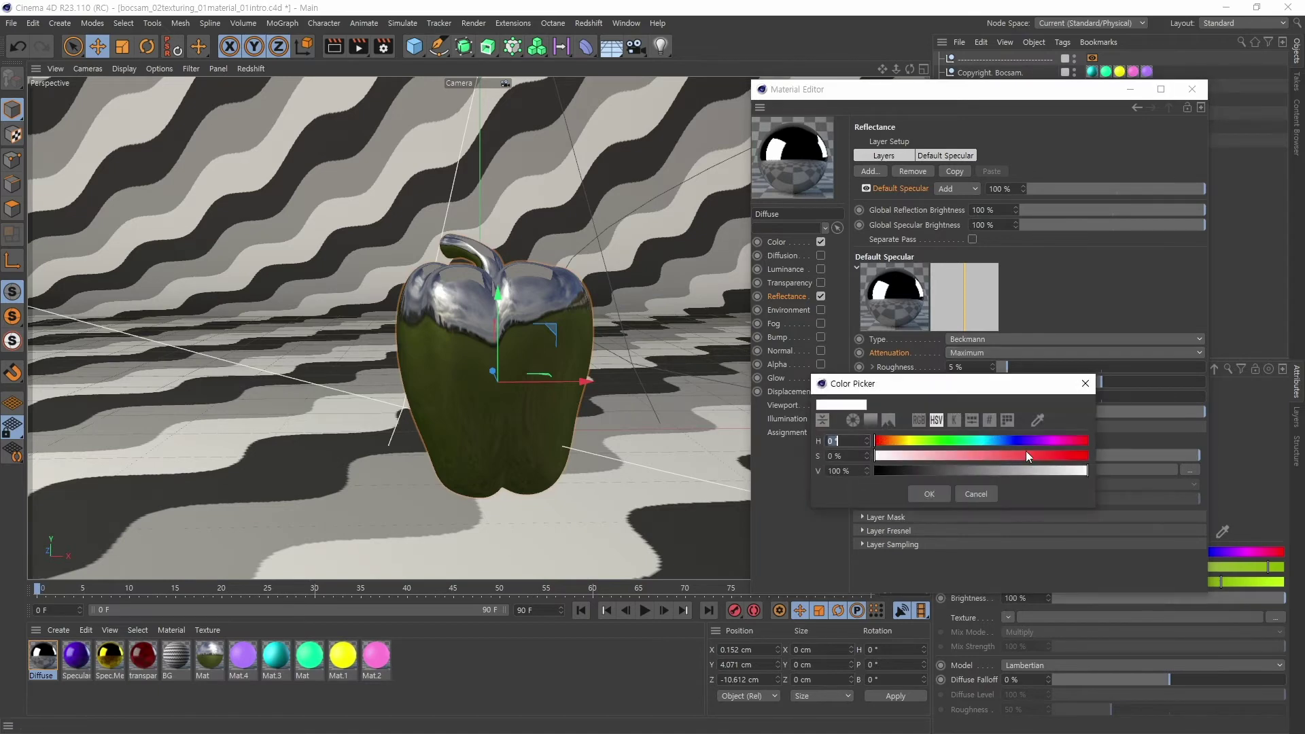
{"action": "left_click", "coordinate": [1045, 441]}
{"action": "left_click", "coordinate": [1061, 455]}
{"action": "left_click", "coordinate": [929, 494]}
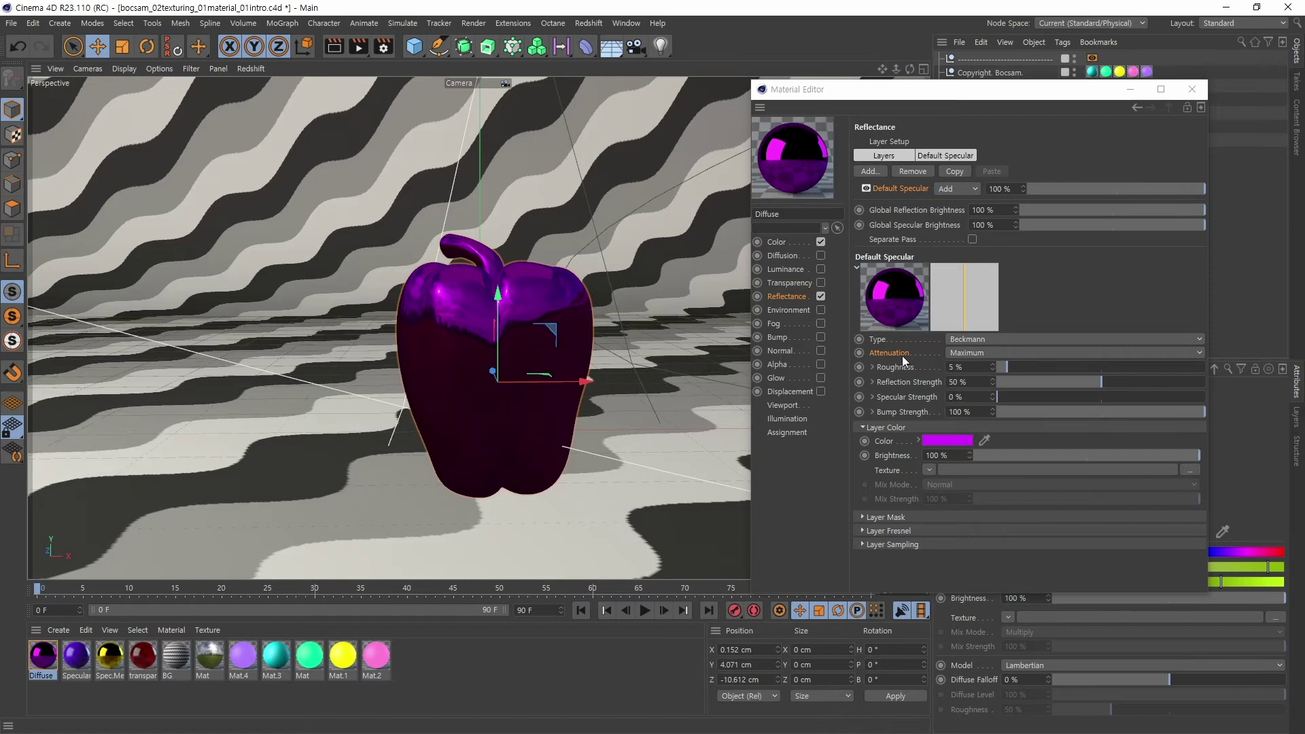
- Try Metal attenuation on the purple layer, and return it to Maximum
{"action": "left_click", "coordinate": [969, 354]}
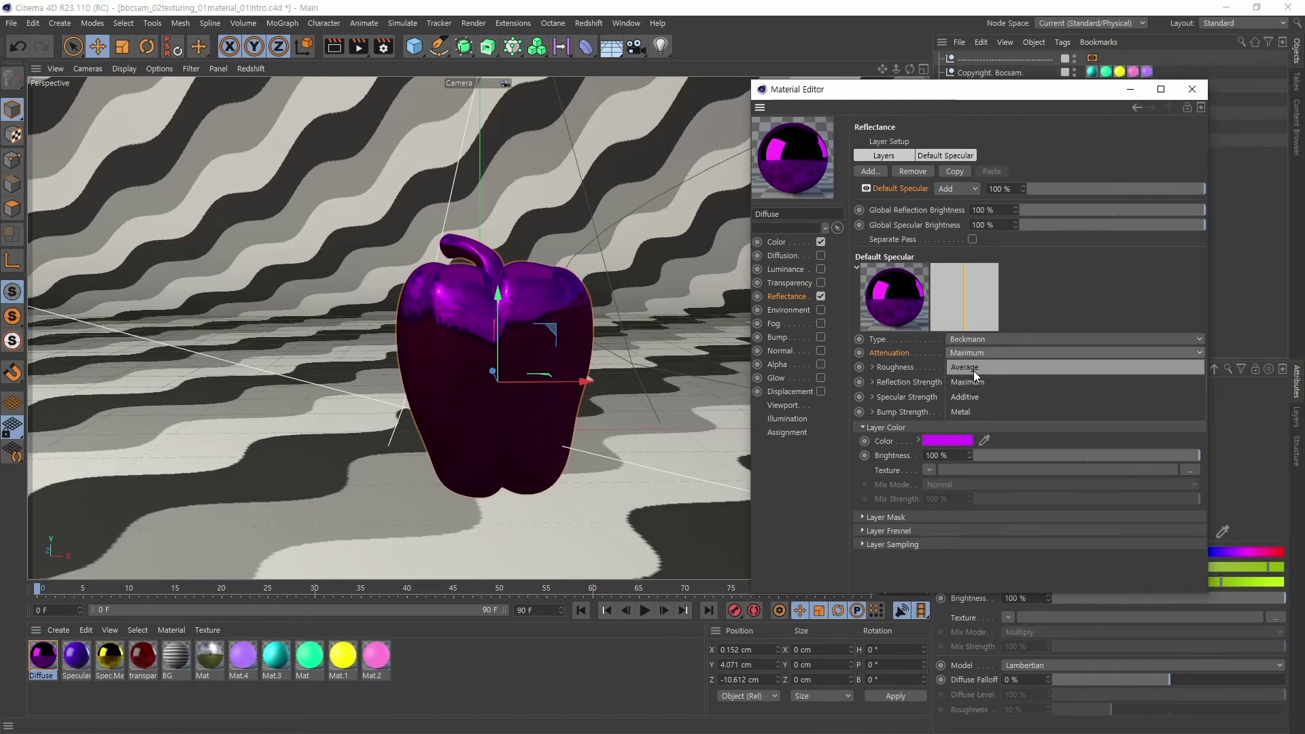
{"action": "left_click", "coordinate": [964, 410]}
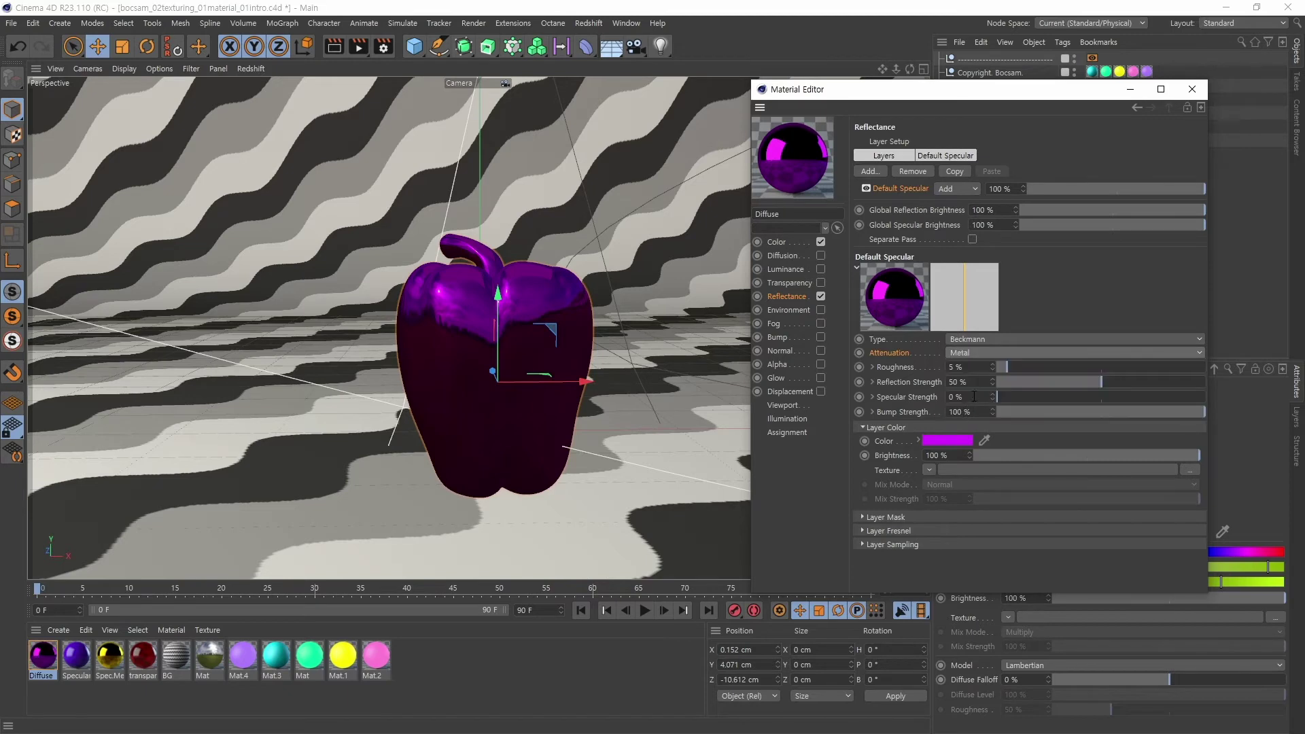
{"action": "left_click", "coordinate": [967, 351]}
{"action": "left_click", "coordinate": [969, 373]}
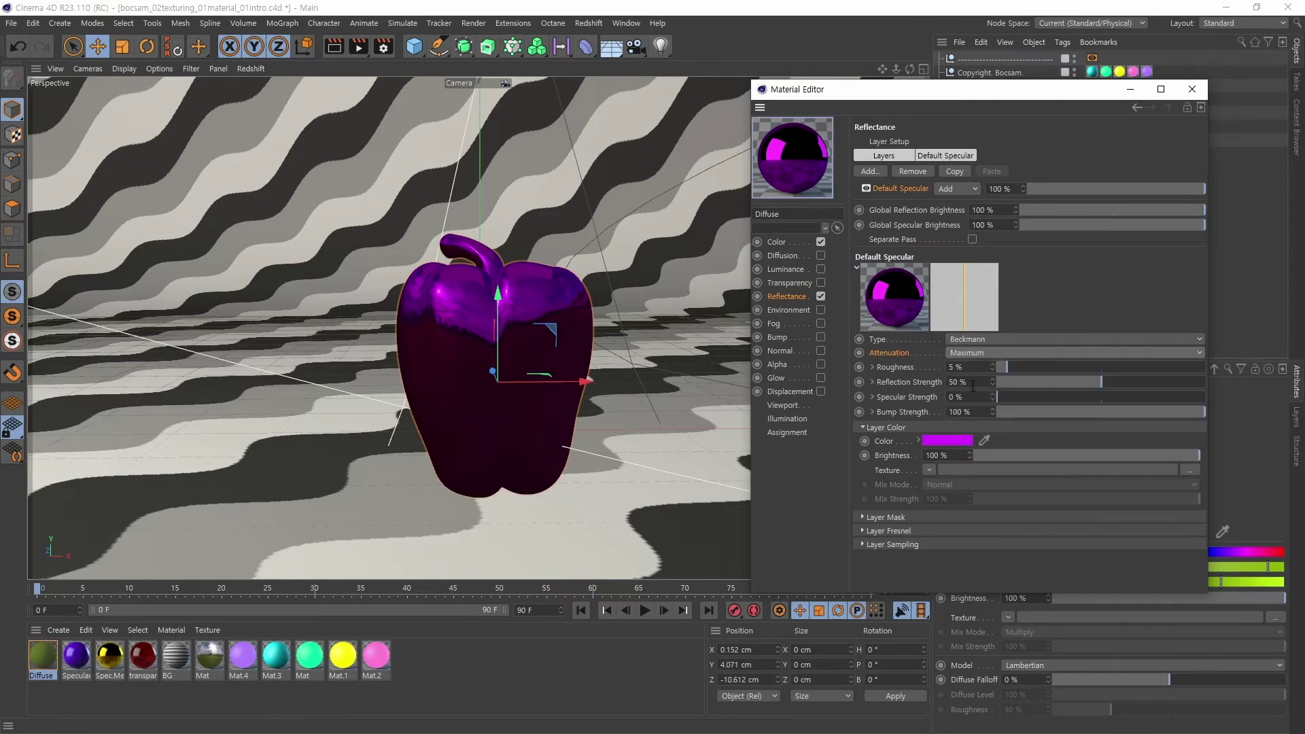
- Compare Metal attenuation with Maximum once more, keep Maximum selected, and shift the Material Editor window slightly
{"action": "left_click", "coordinate": [962, 354]}
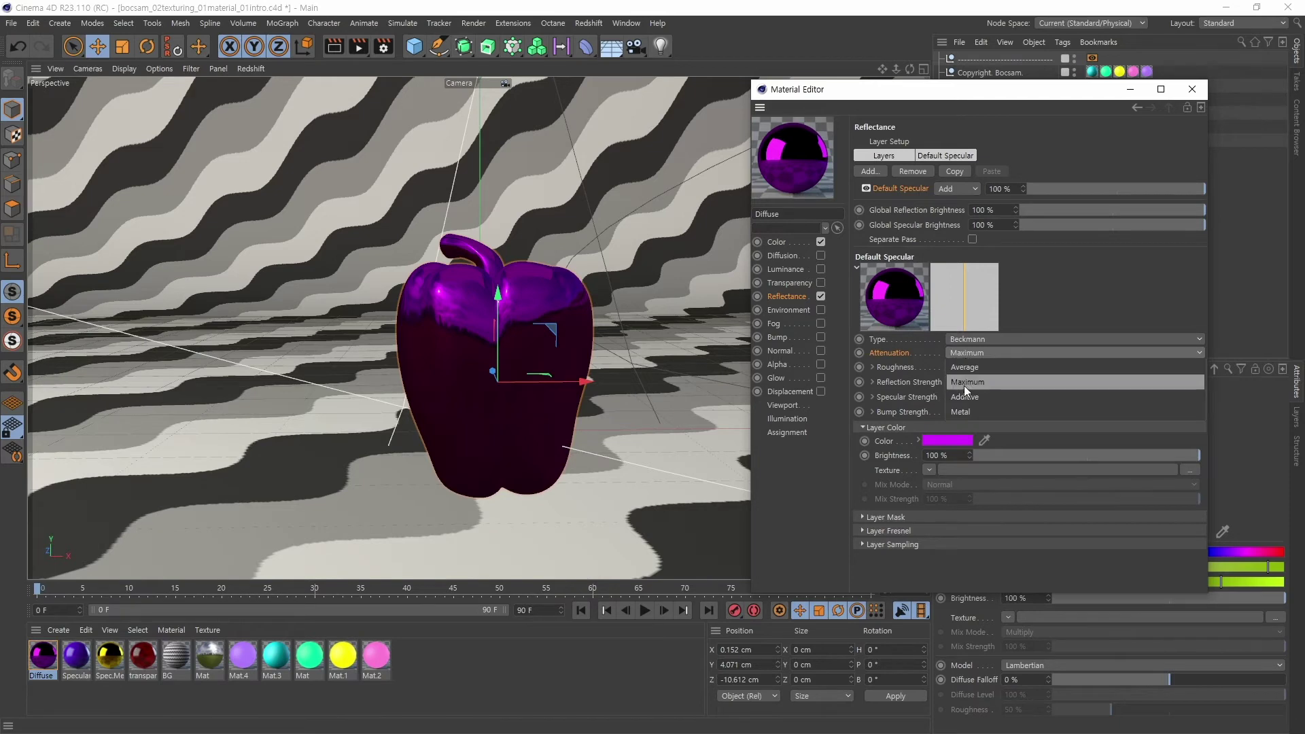
{"action": "left_click", "coordinate": [964, 414]}
{"action": "left_click", "coordinate": [965, 354]}
{"action": "left_click", "coordinate": [966, 386]}
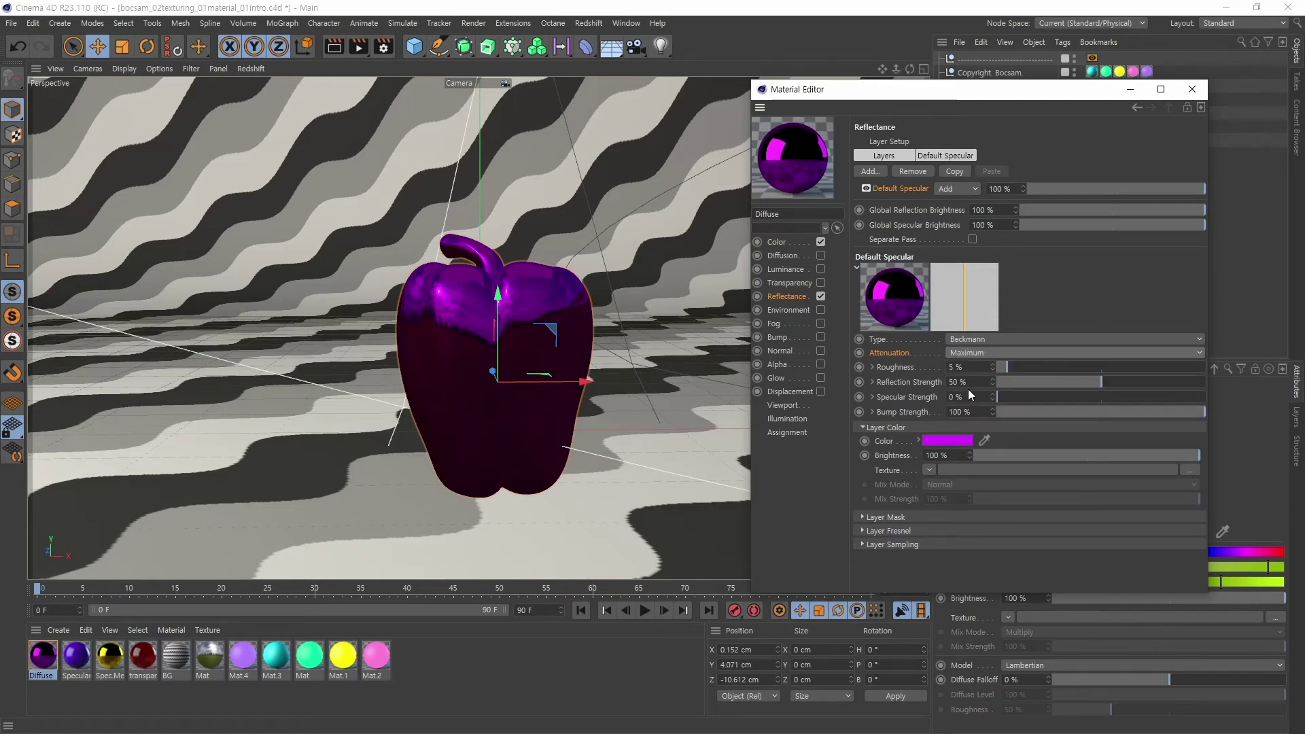
{"action": "left_click", "coordinate": [970, 354]}
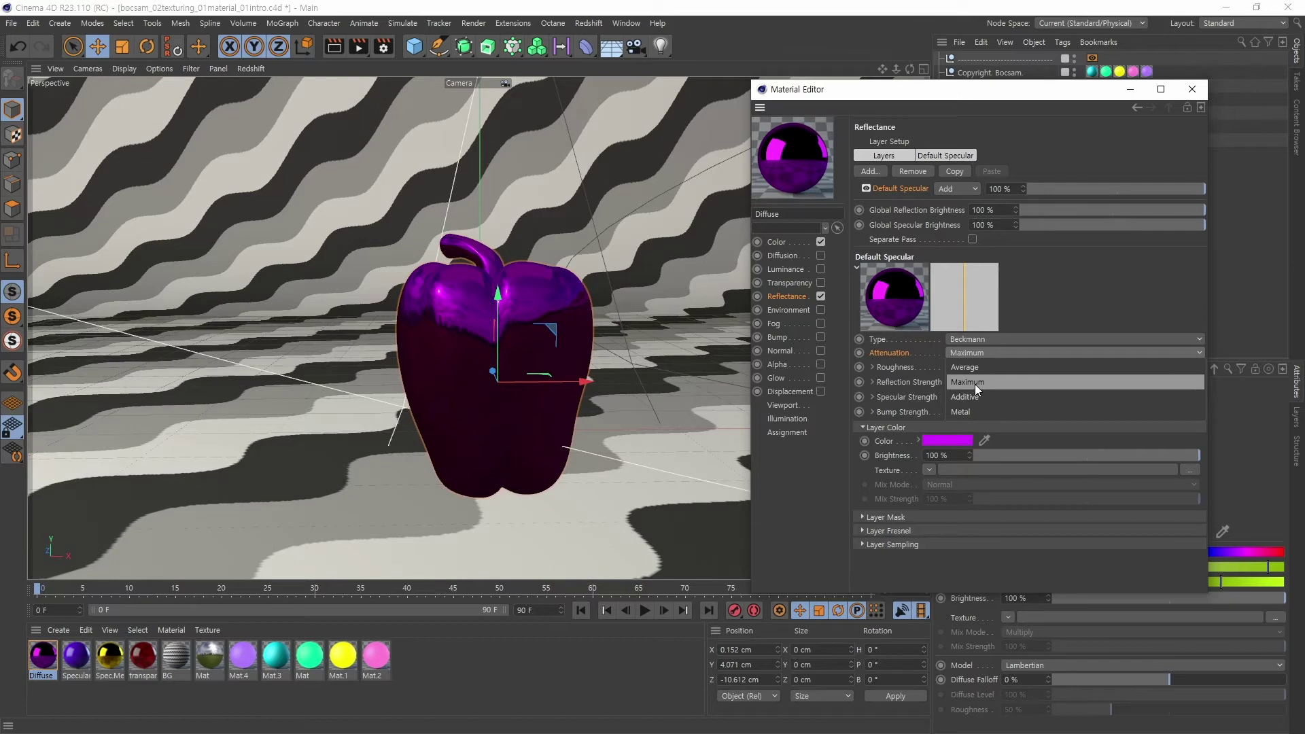
{"action": "left_click", "coordinate": [974, 384]}
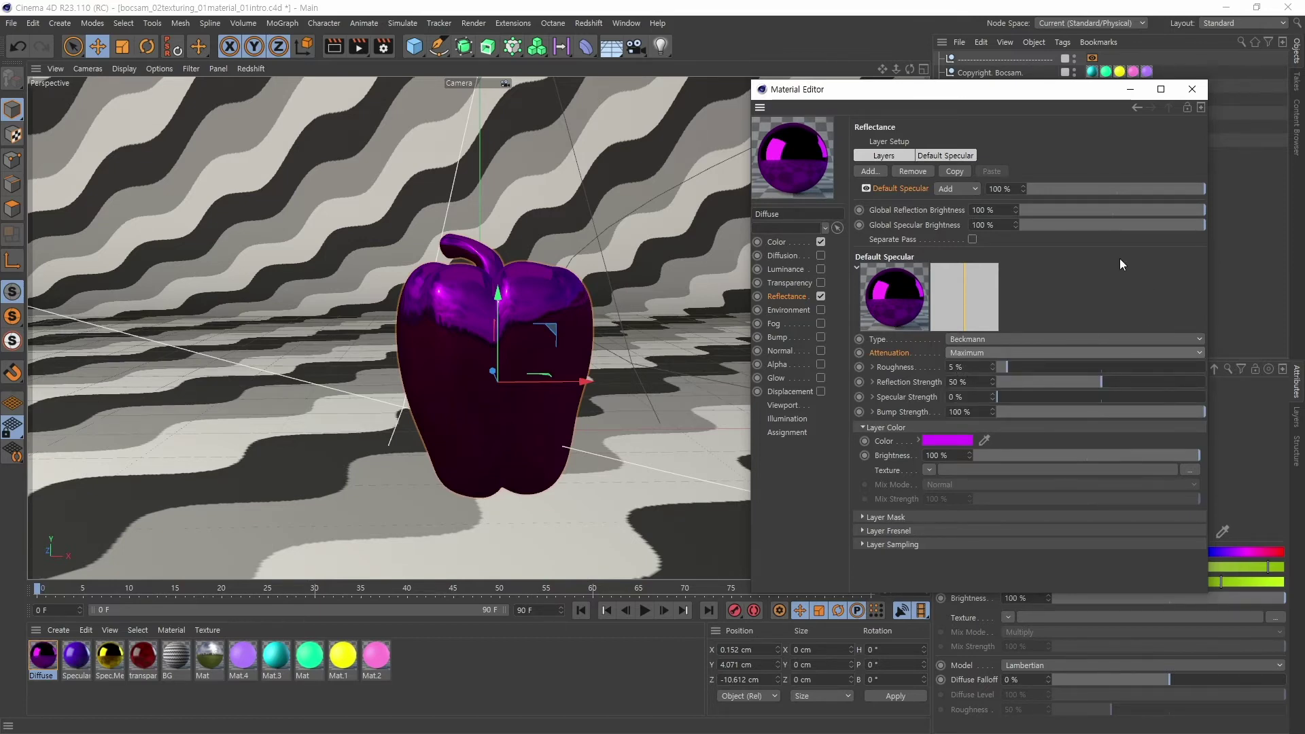
{"action": "left_click_drag", "start_coordinate": [989, 90], "coordinate": [970, 88]}
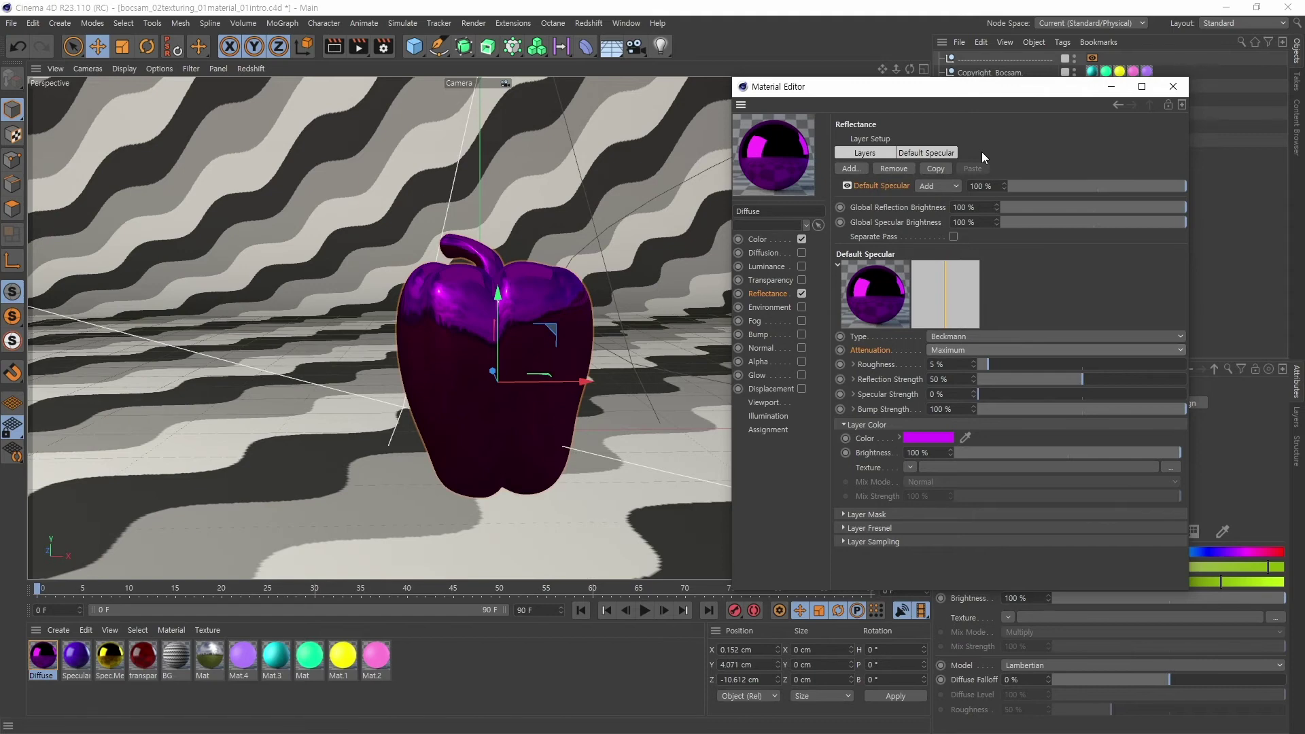
- Render the purple pepper to the Picture Viewer, inspect its reflections, and close the viewer
{"action": "key", "text": "shift+F6"}
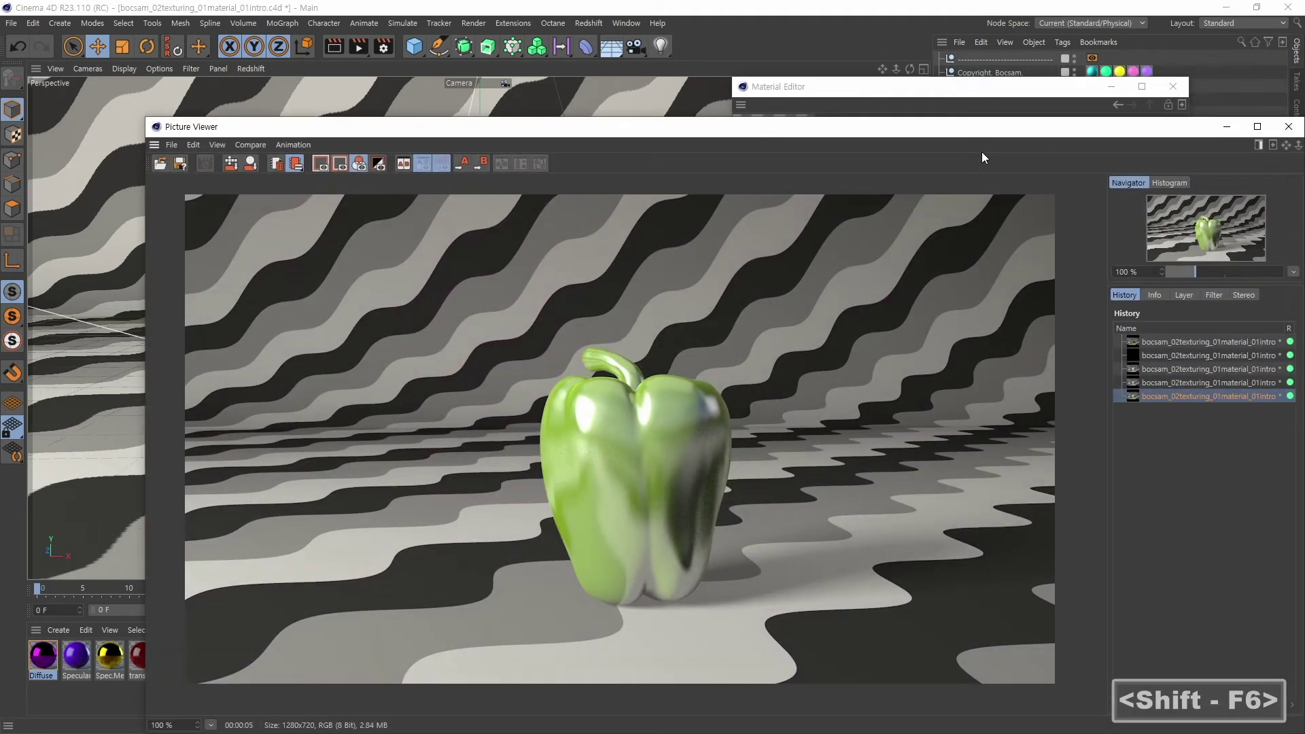
{"action": "key", "text": "shift"}
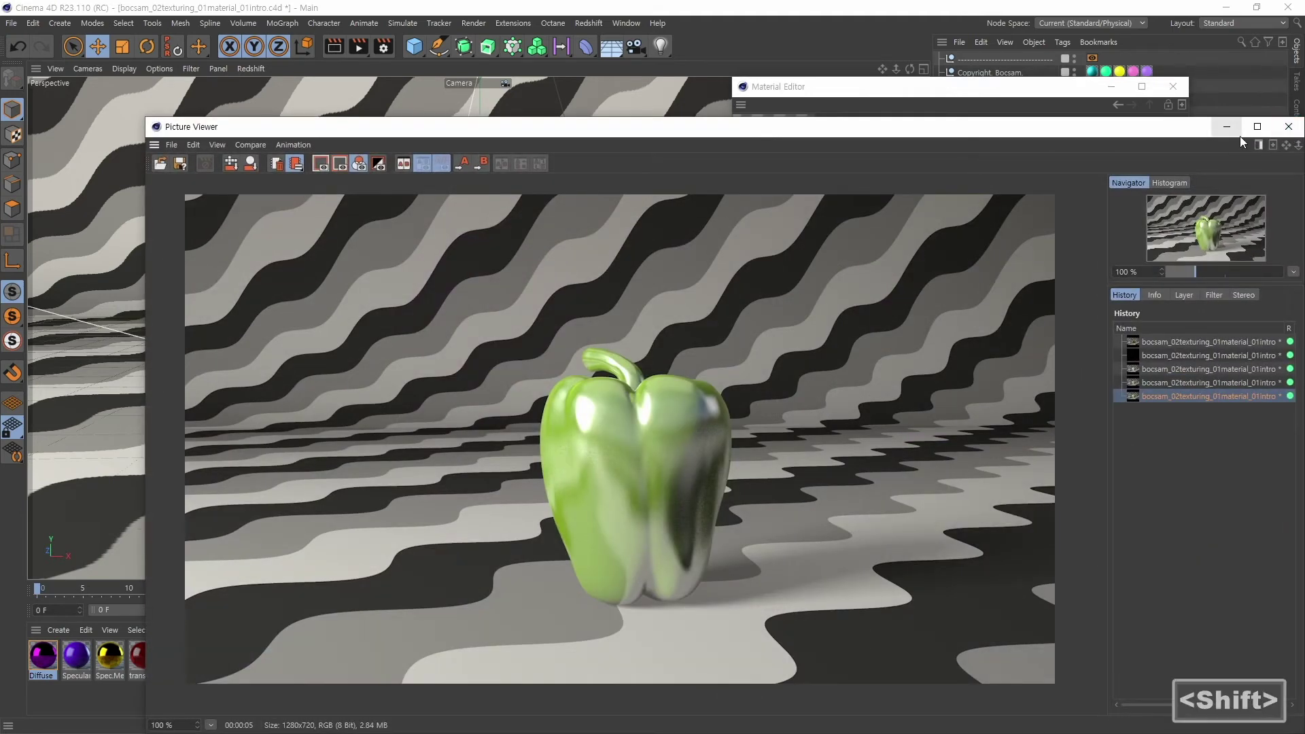
{"action": "key", "text": "shift+r"}
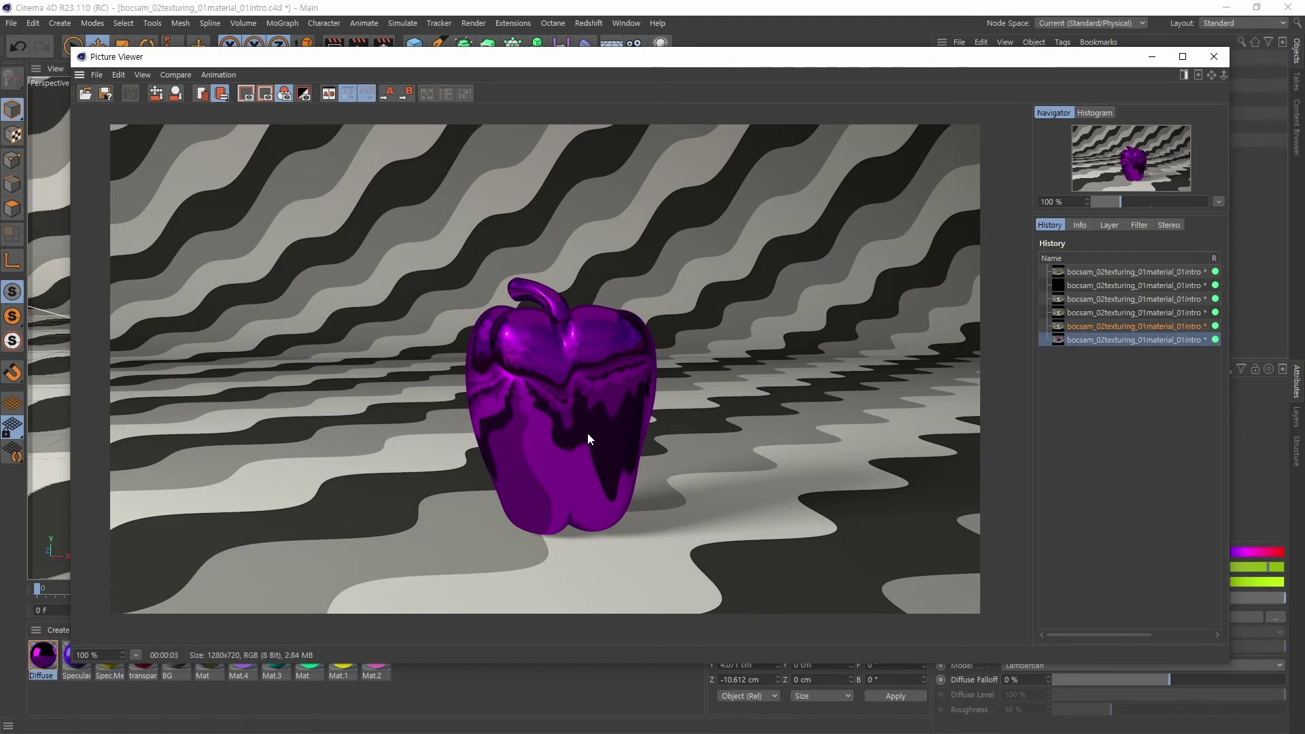
{"action": "left_click", "coordinate": [1213, 57]}
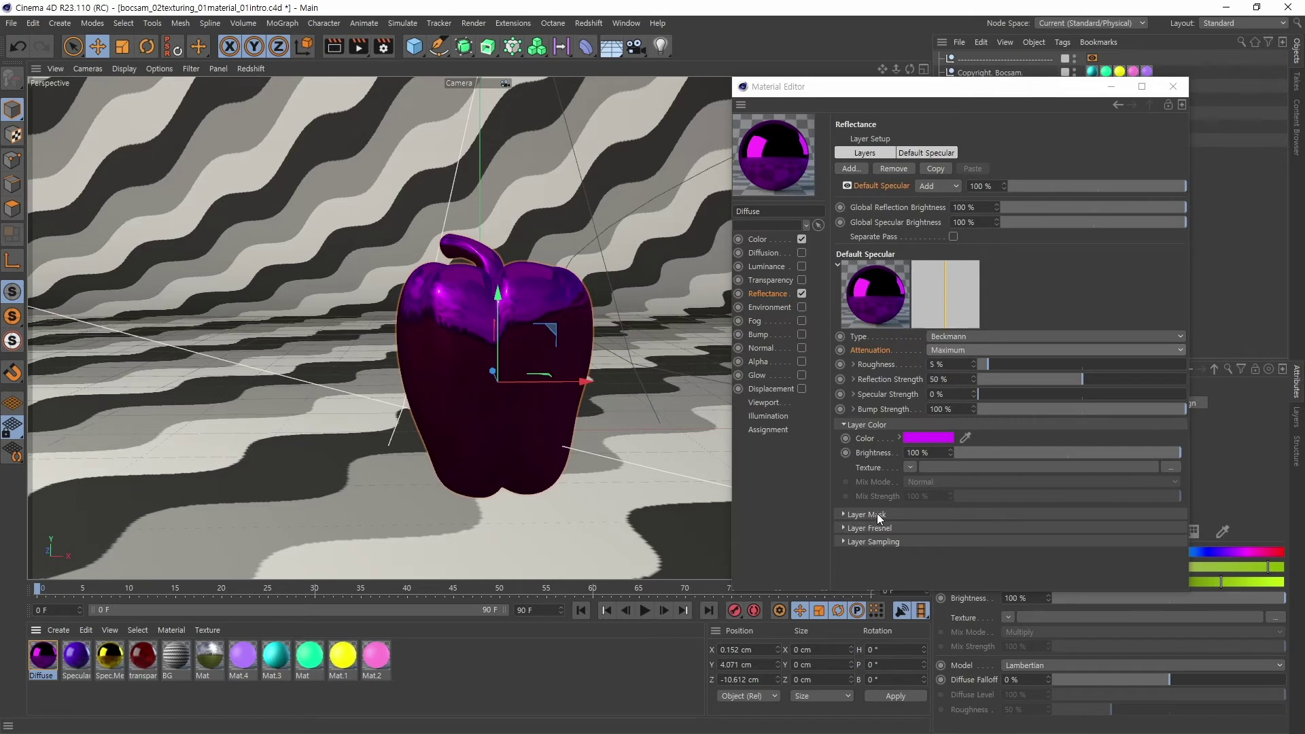
- Expand the Layer Mask settings, then reposition and enlarge the Material Editor so all of them fit
{"action": "left_click", "coordinate": [849, 514]}
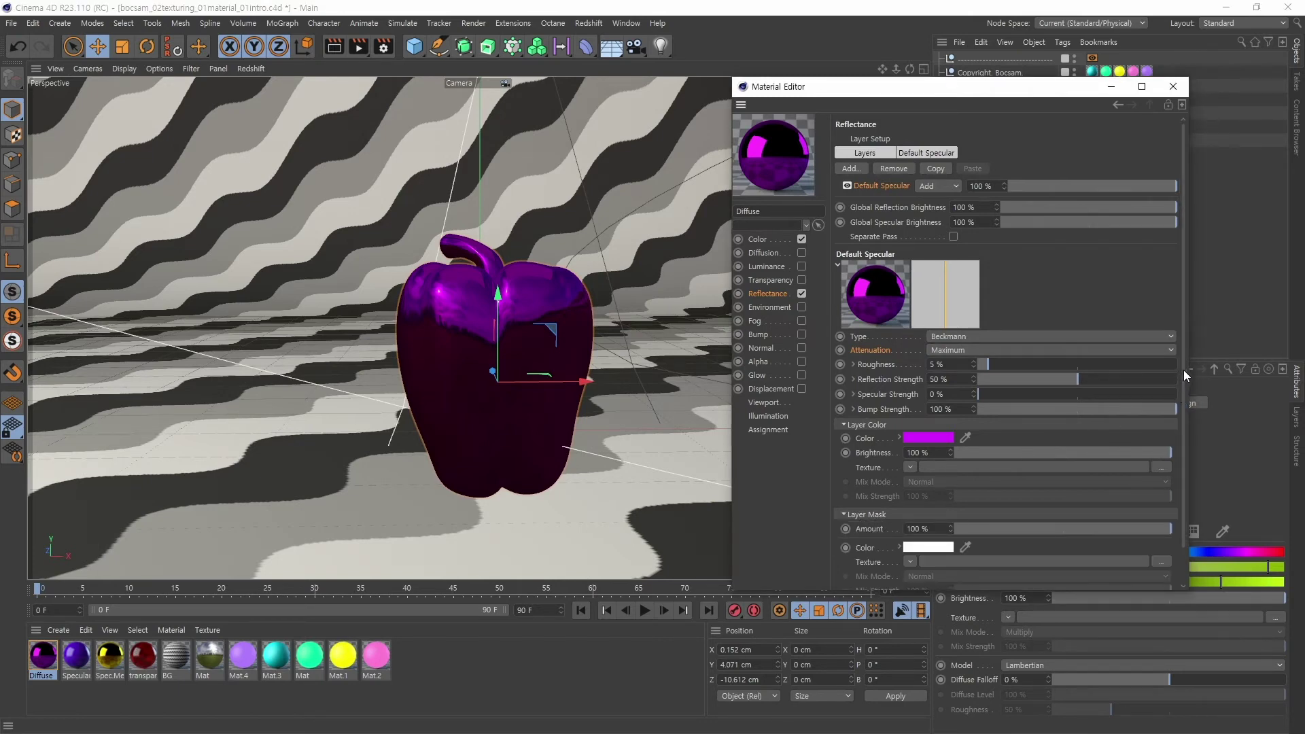
{"action": "scroll", "coordinate": [1184, 369], "scroll_direction": "down", "scroll_amount": 2}
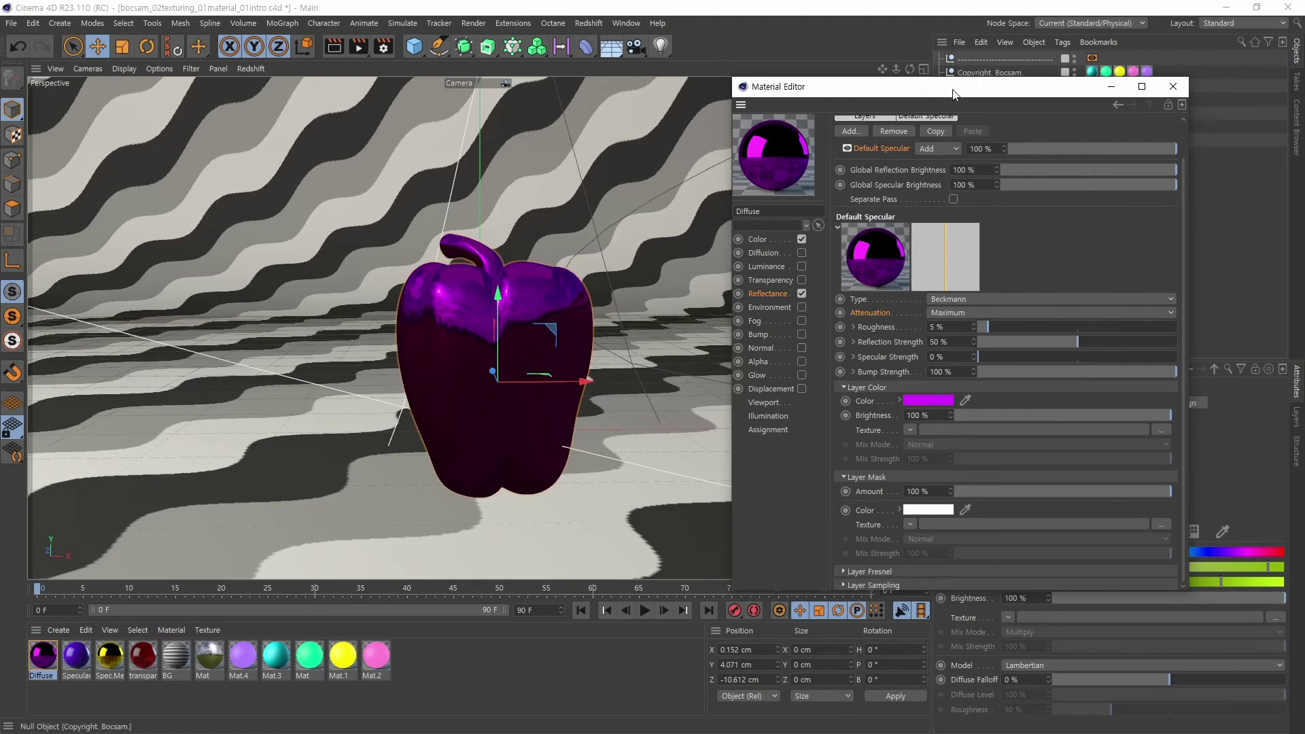
{"action": "left_click_drag", "start_coordinate": [953, 87], "coordinate": [948, 62]}
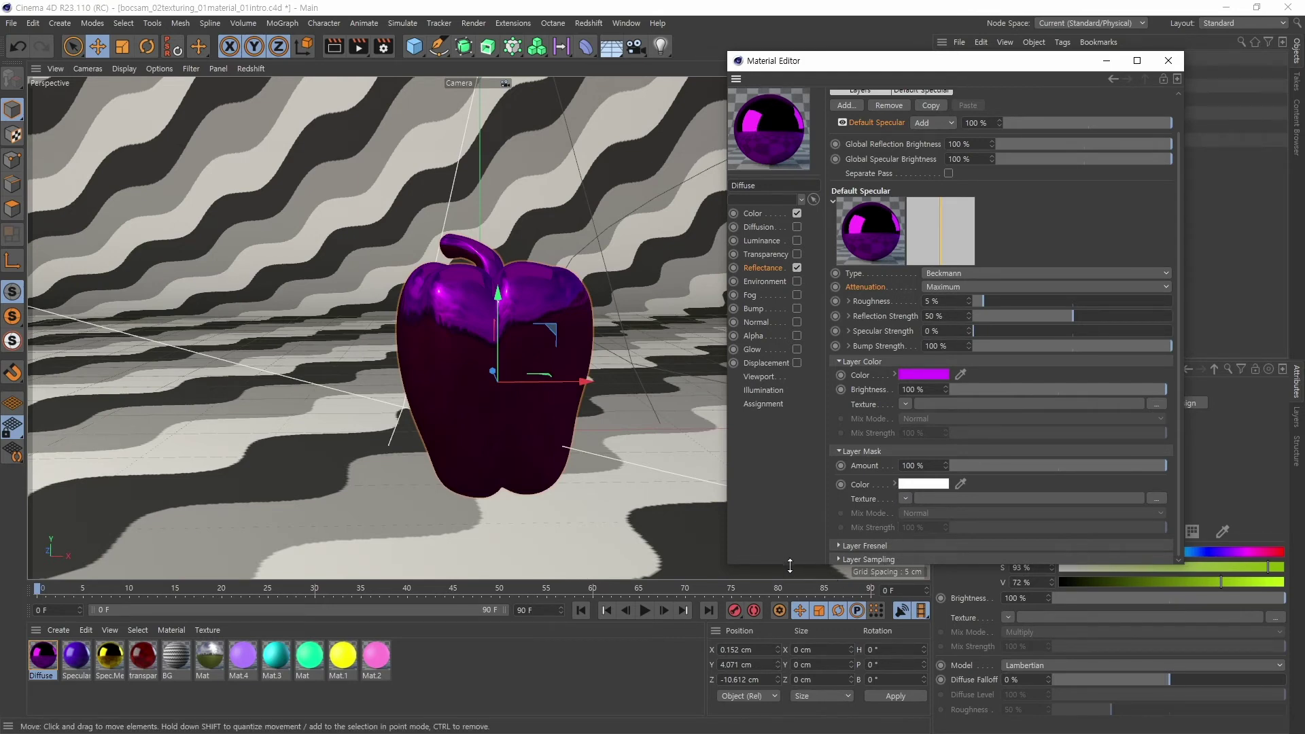
{"action": "left_click_drag", "start_coordinate": [789, 565], "coordinate": [798, 606]}
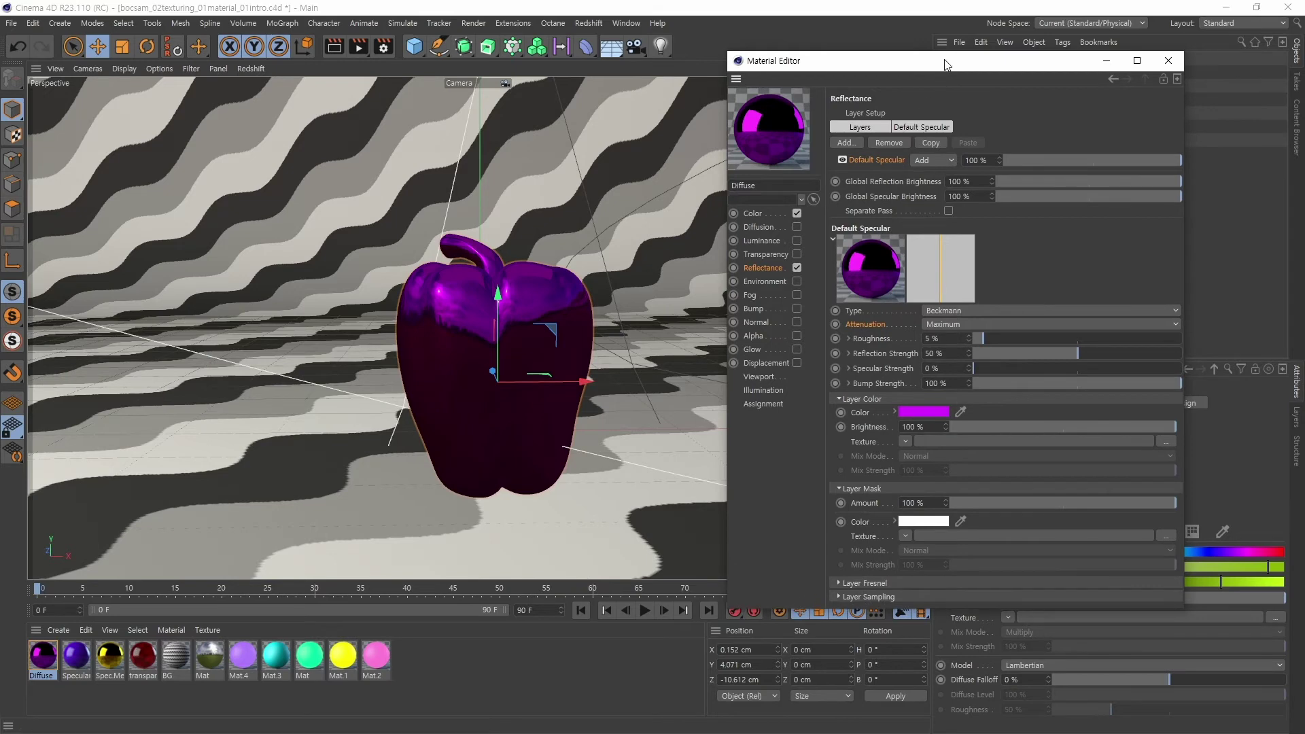
{"action": "left_click_drag", "start_coordinate": [947, 61], "coordinate": [951, 34]}
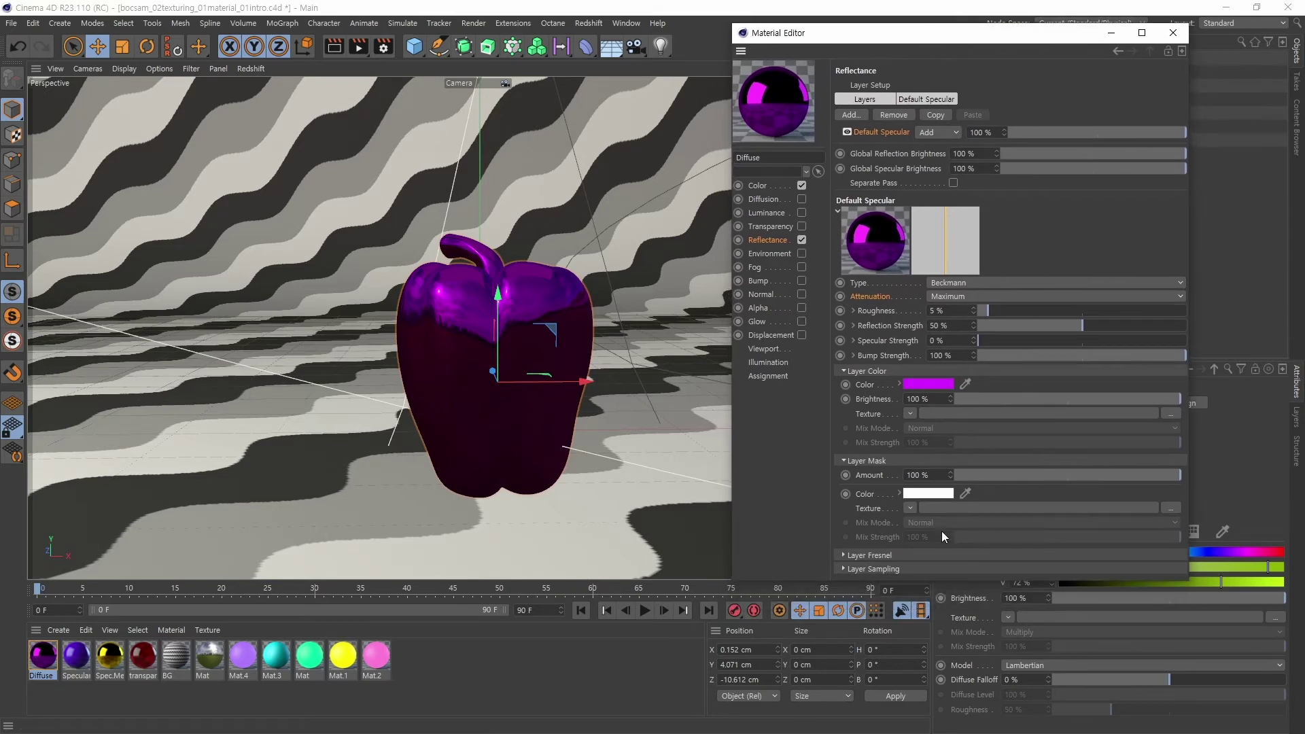
- Set the layer mask color to black, and check the Color channel before returning to Reflectance
{"action": "left_click", "coordinate": [931, 494]}
{"action": "left_click", "coordinate": [850, 527]}
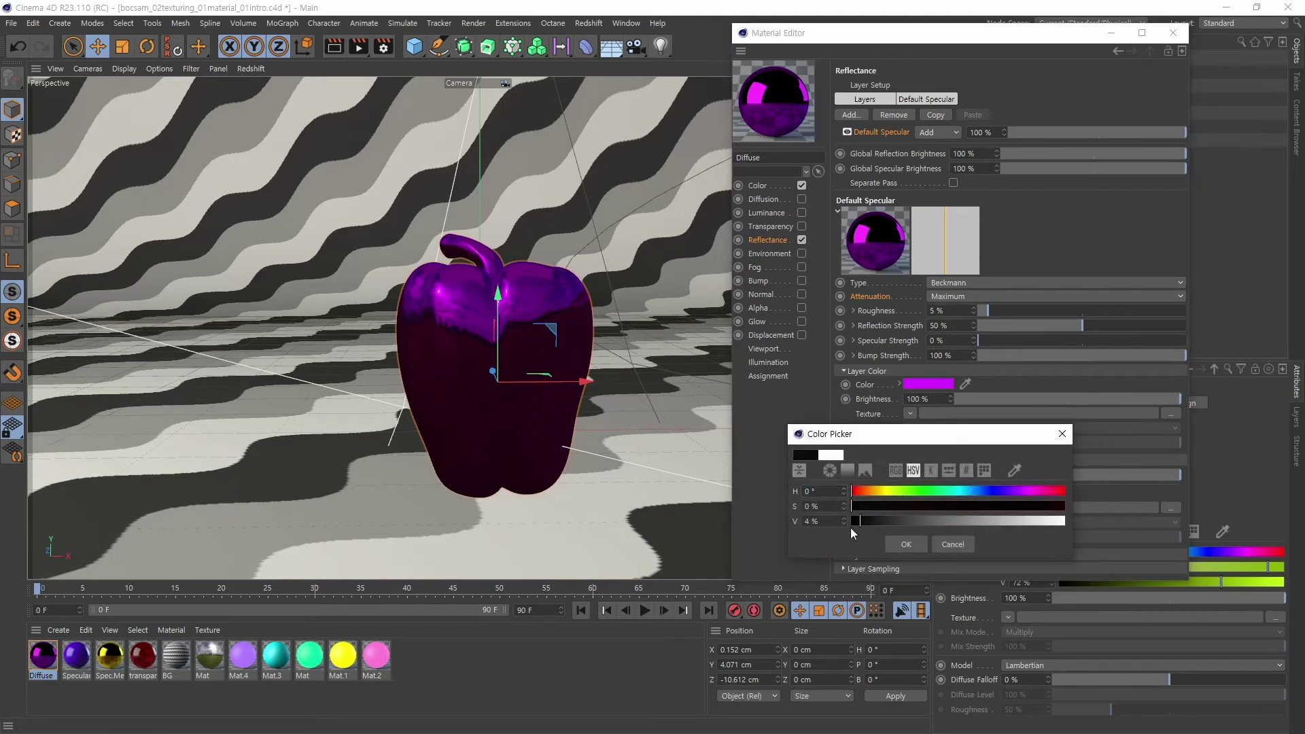
{"action": "left_click", "coordinate": [917, 541]}
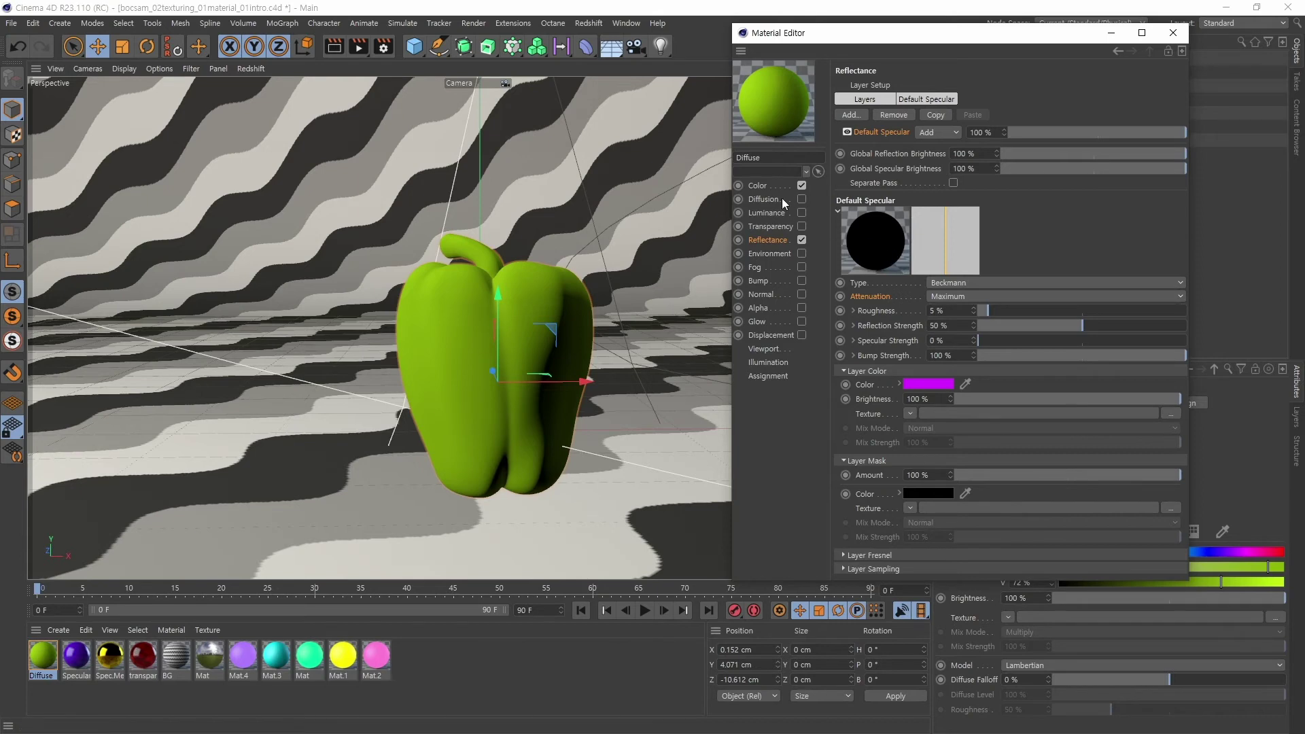
{"action": "left_click", "coordinate": [758, 185]}
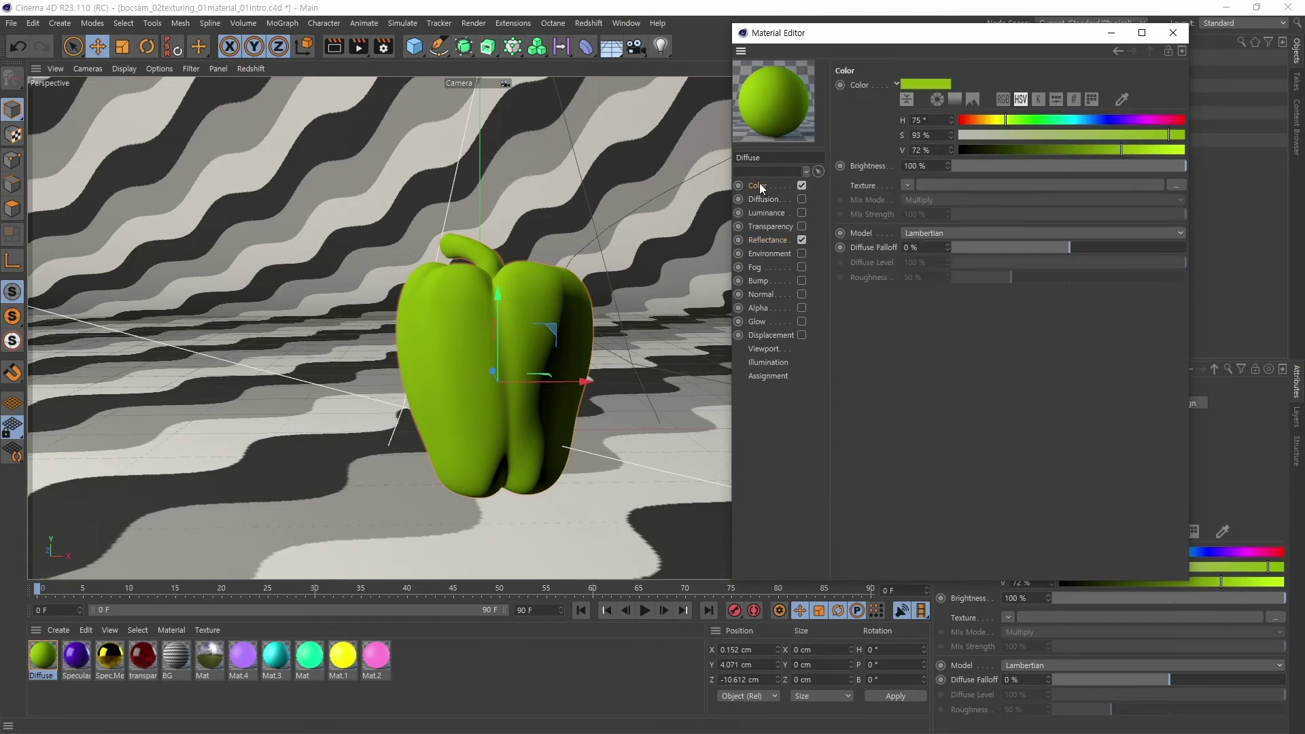
{"action": "left_click", "coordinate": [770, 241]}
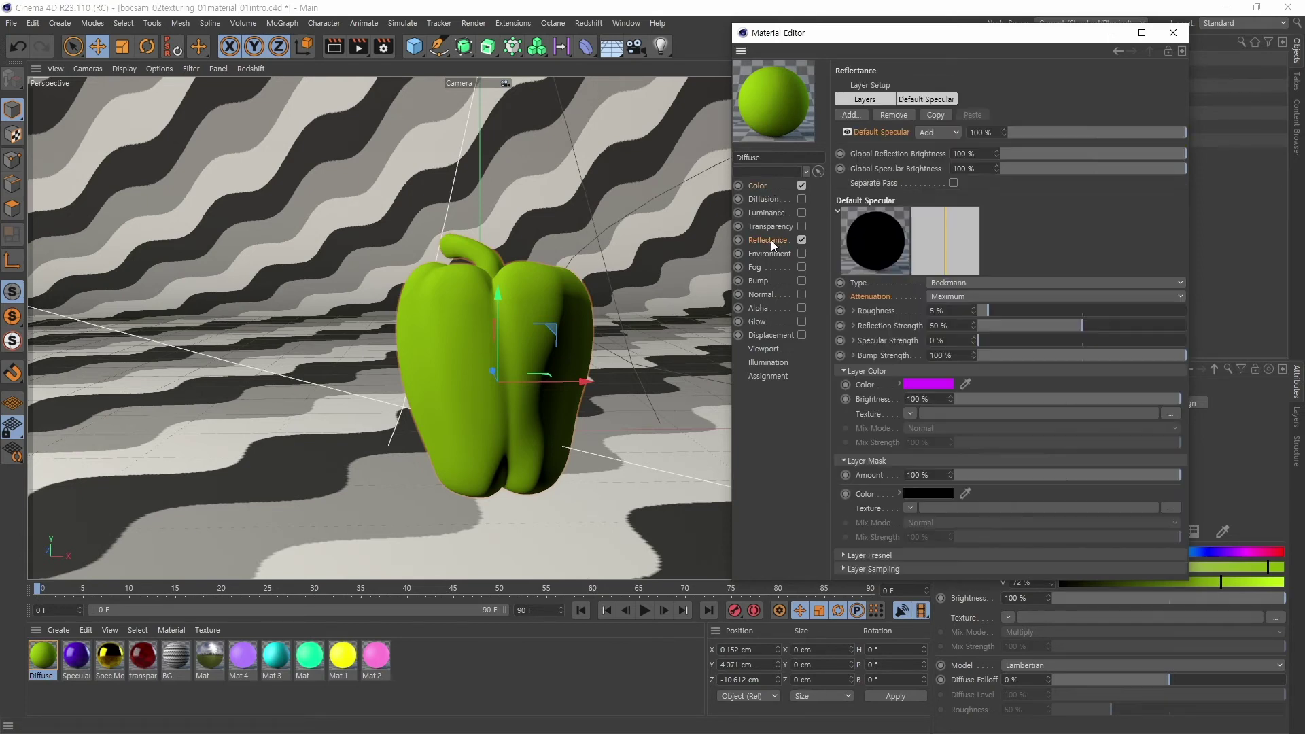
- Set the layer mask color back to white
{"action": "left_click", "coordinate": [924, 495]}
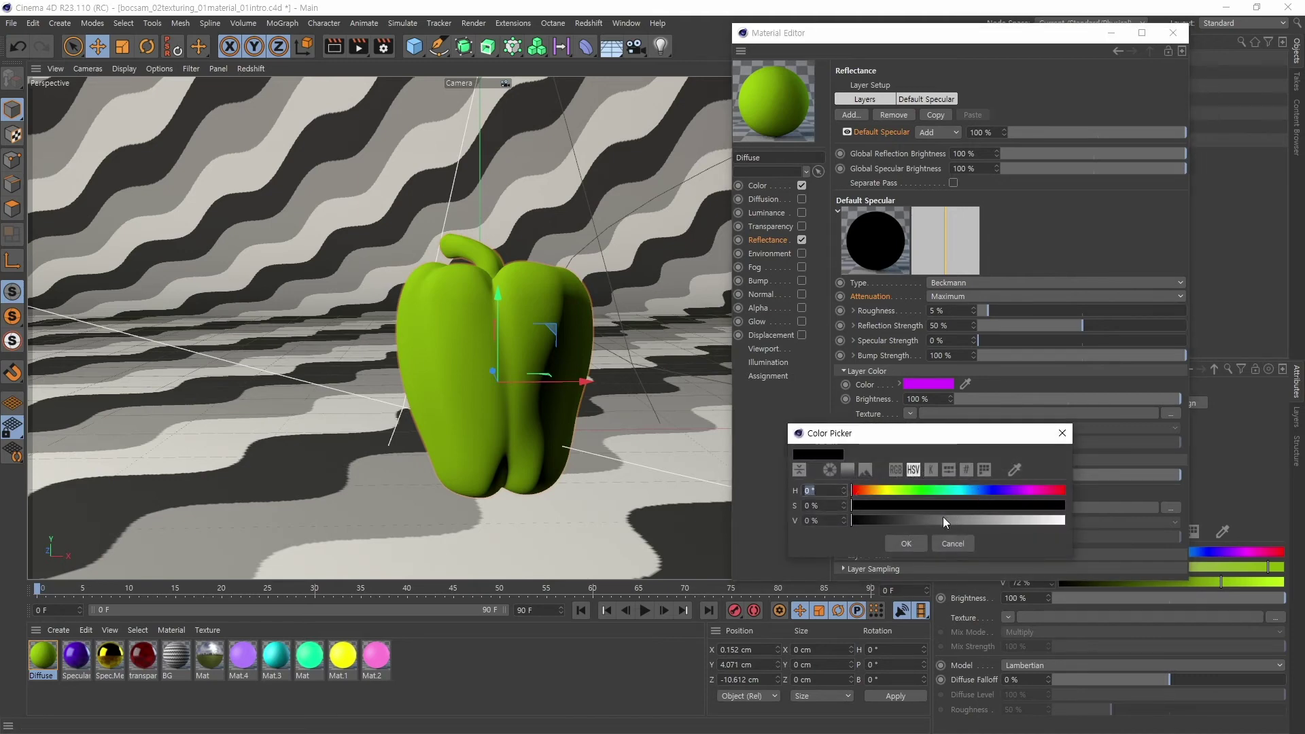
{"action": "left_click_drag", "start_coordinate": [943, 519], "coordinate": [1093, 515]}
{"action": "left_click", "coordinate": [919, 544]}
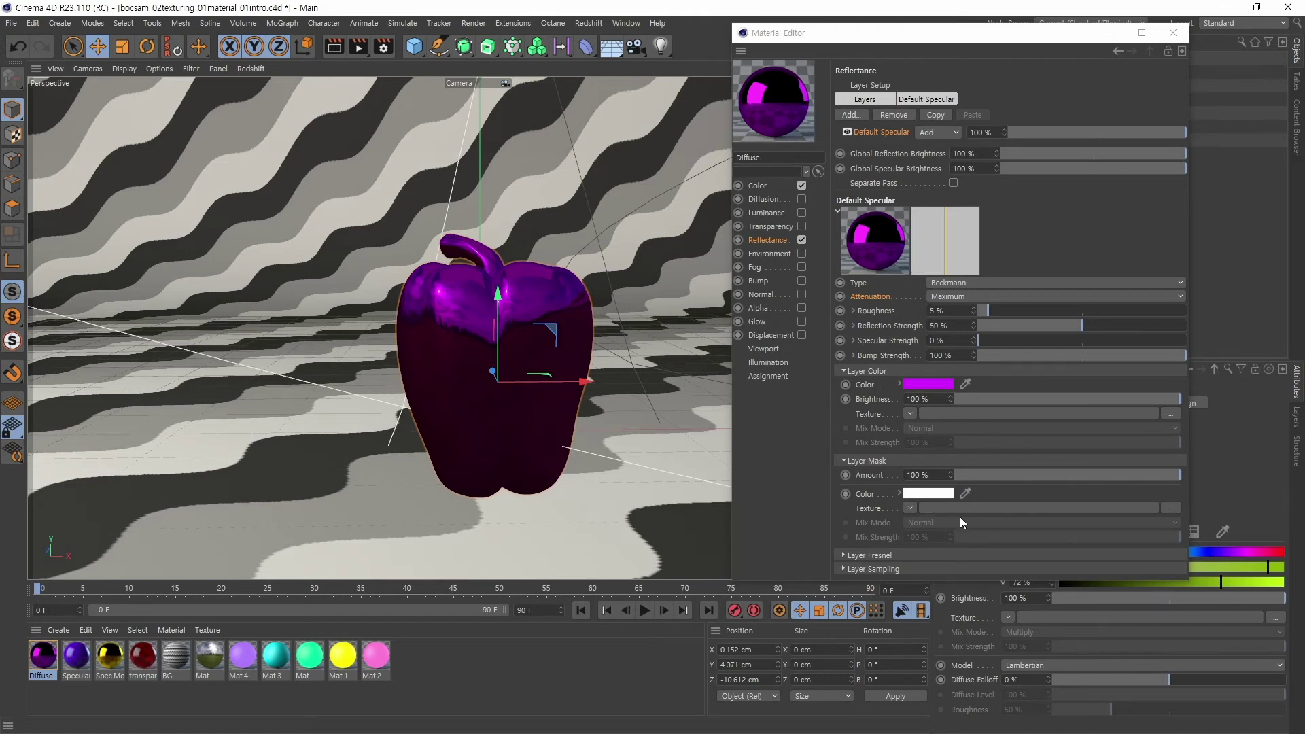
- Load the Checkerboard surface shader as the layer mask texture
{"action": "left_click", "coordinate": [911, 508]}
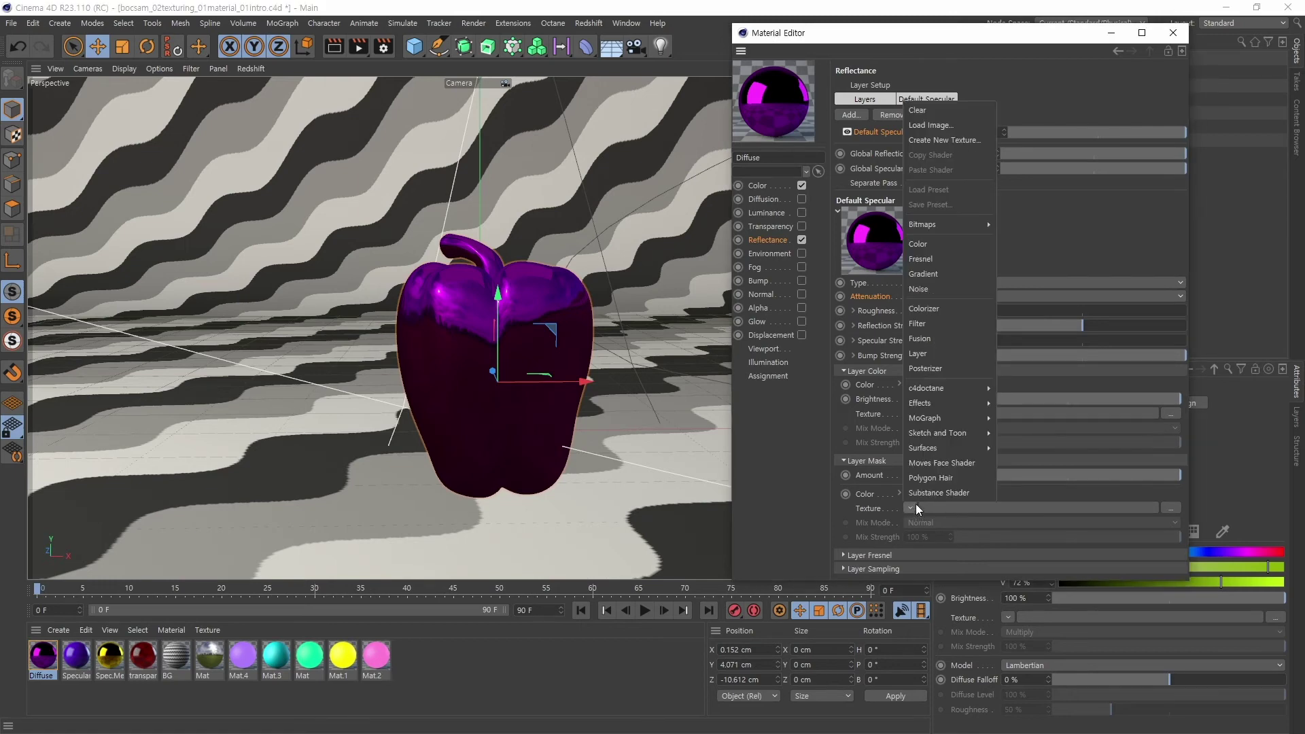
{"action": "mouse_move", "coordinate": [932, 393]}
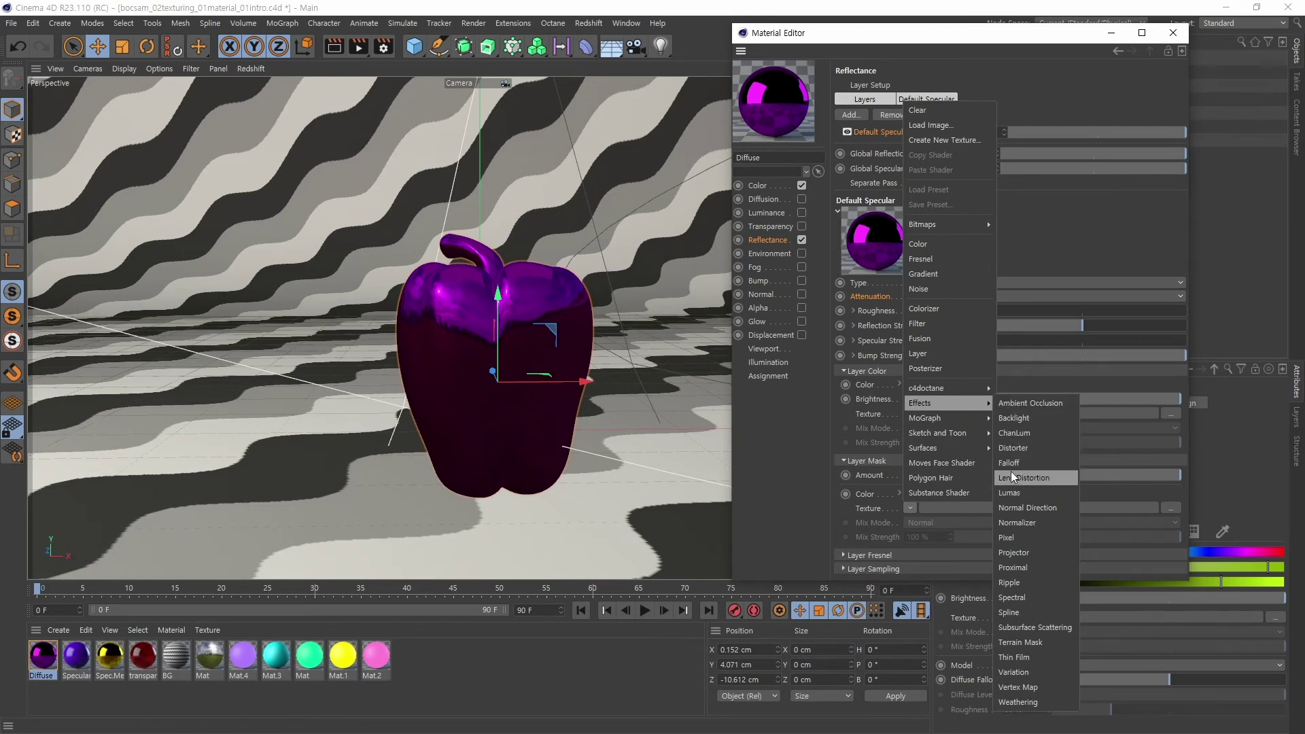
{"action": "mouse_move", "coordinate": [965, 446]}
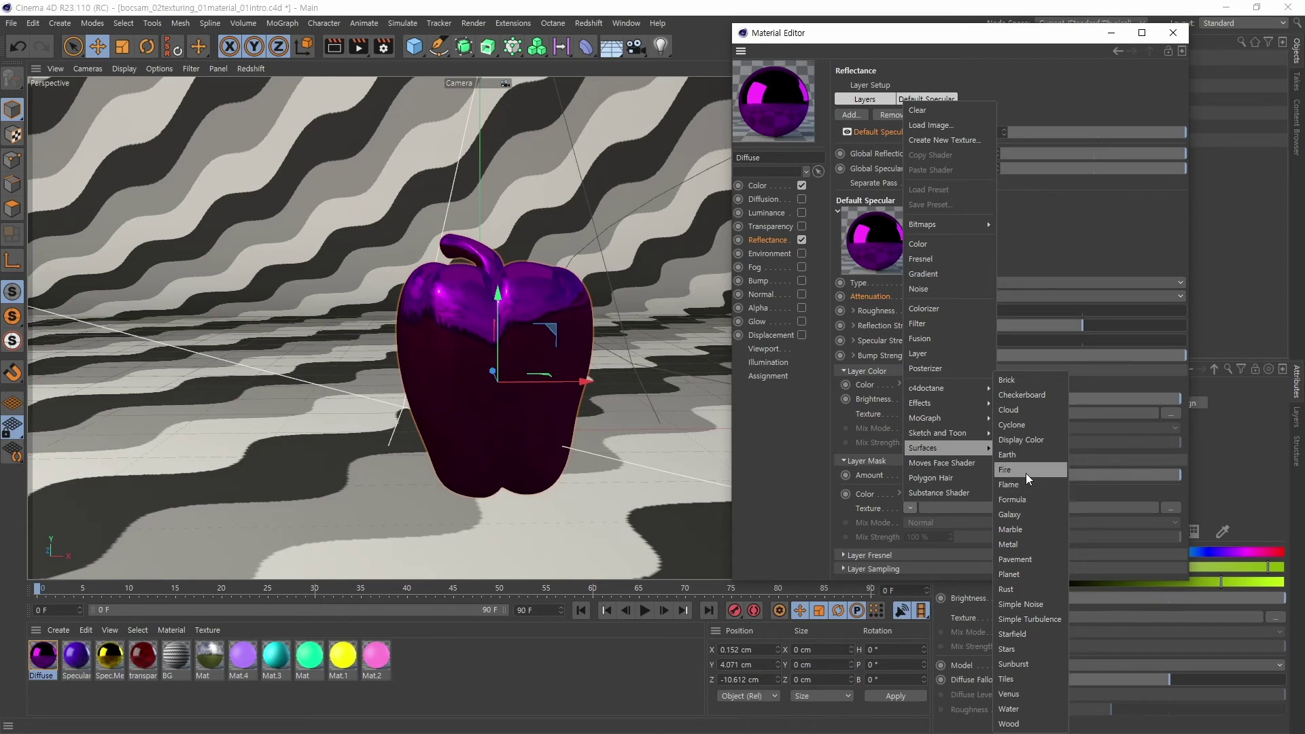
{"action": "left_click", "coordinate": [1028, 397]}
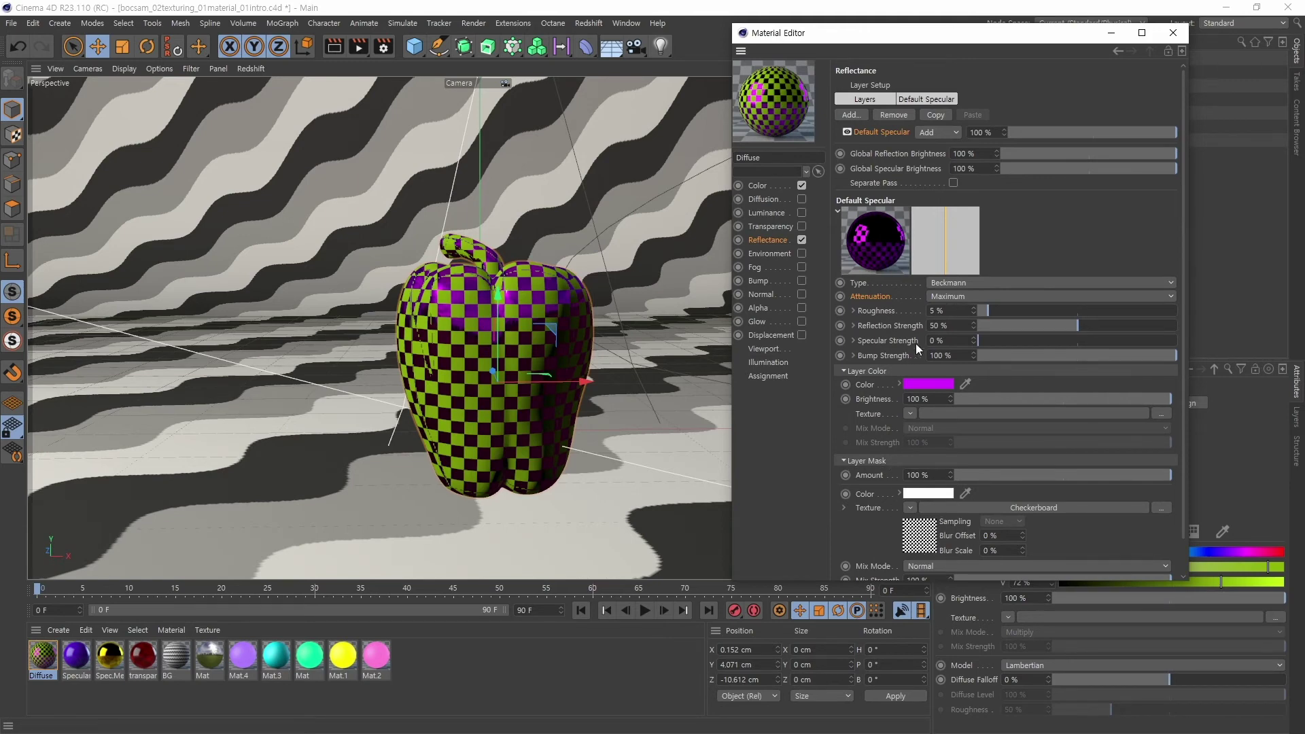
- Open the Checkerboard shader's properties and set both U Frequency and V Frequency to 5
{"action": "left_click", "coordinate": [1008, 510]}
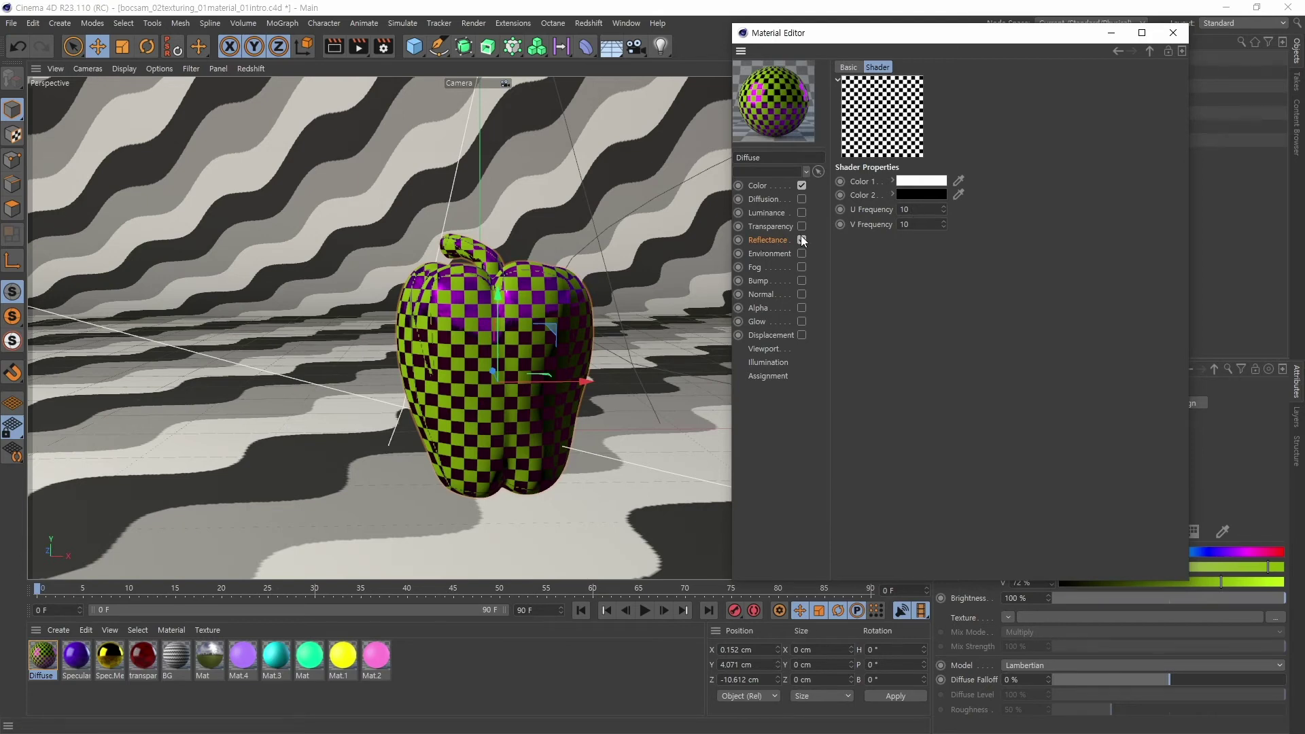
{"action": "double_click", "coordinate": [903, 210]}
{"action": "type", "text": "5"}
{"action": "double_click", "coordinate": [922, 224]}
{"action": "type", "text": "5"}
{"action": "key", "text": "Tab"}
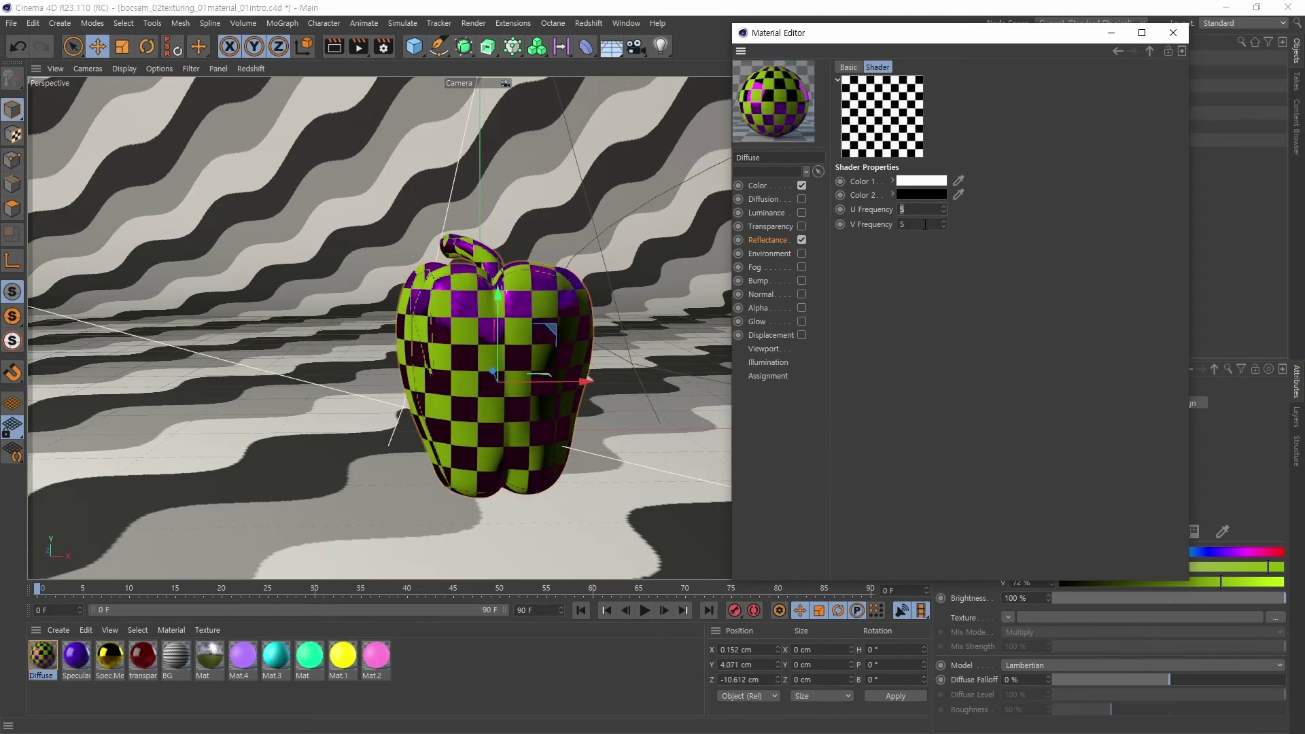
- Set the Checkerboard's U and V Frequency to 3, and return to the Reflectance channel
{"action": "type", "text": "3"}
{"action": "key", "text": "Tab"}
{"action": "type", "text": "3"}
{"action": "left_click", "coordinate": [908, 258]}
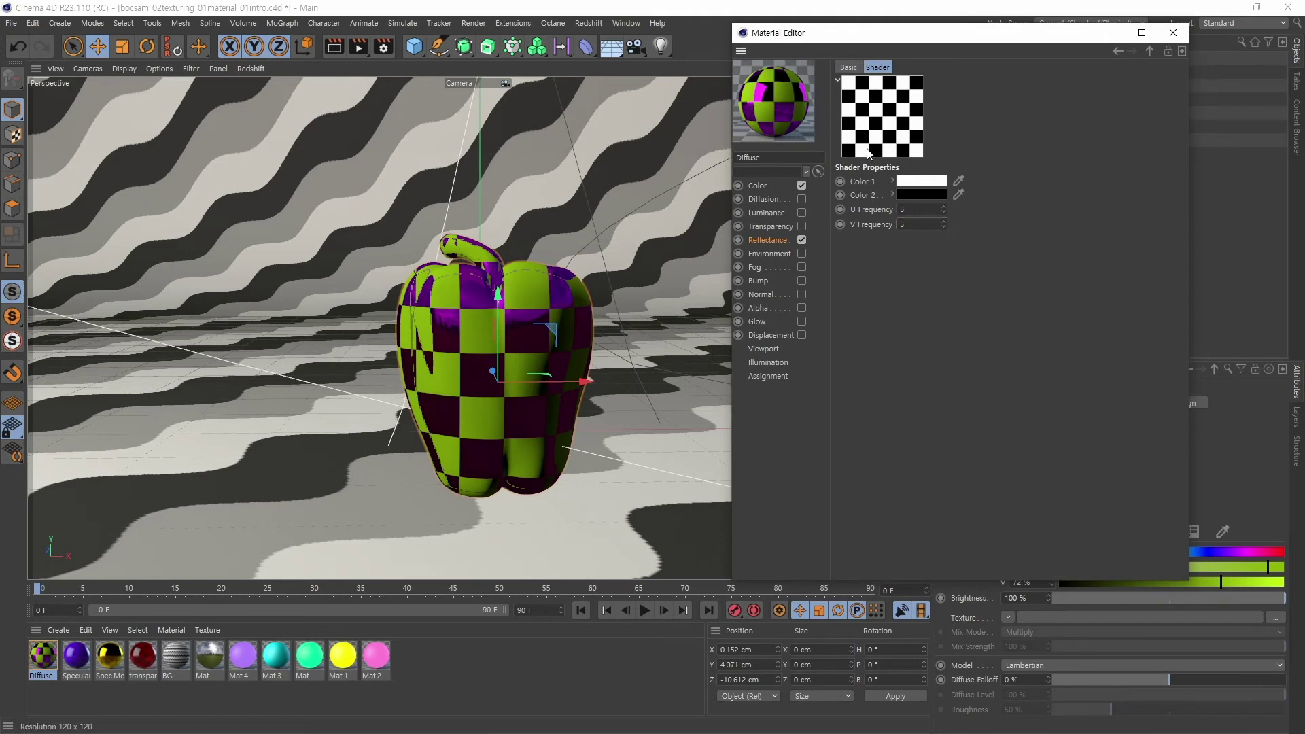
{"action": "left_click", "coordinate": [765, 241]}
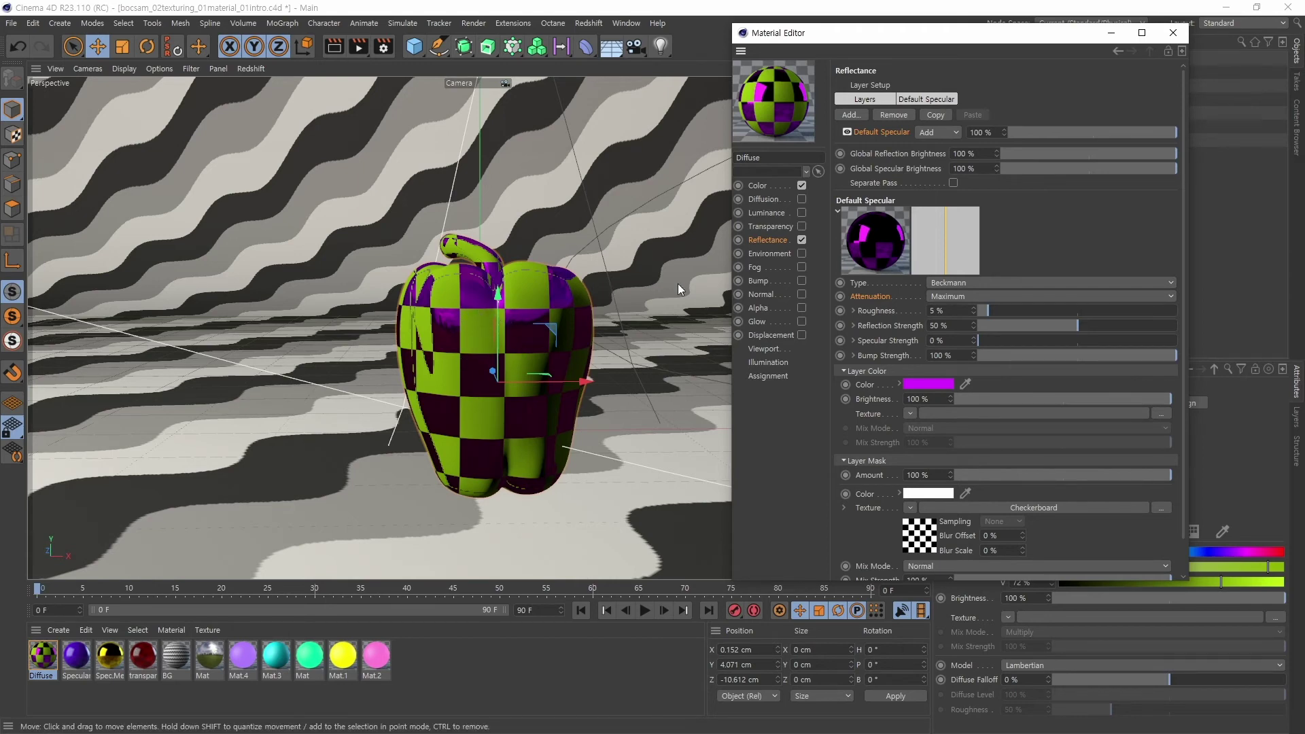
- Render the checkerboard-masked pepper to the Picture Viewer, inspect the result, and close the viewer
{"action": "key", "text": "shift"}
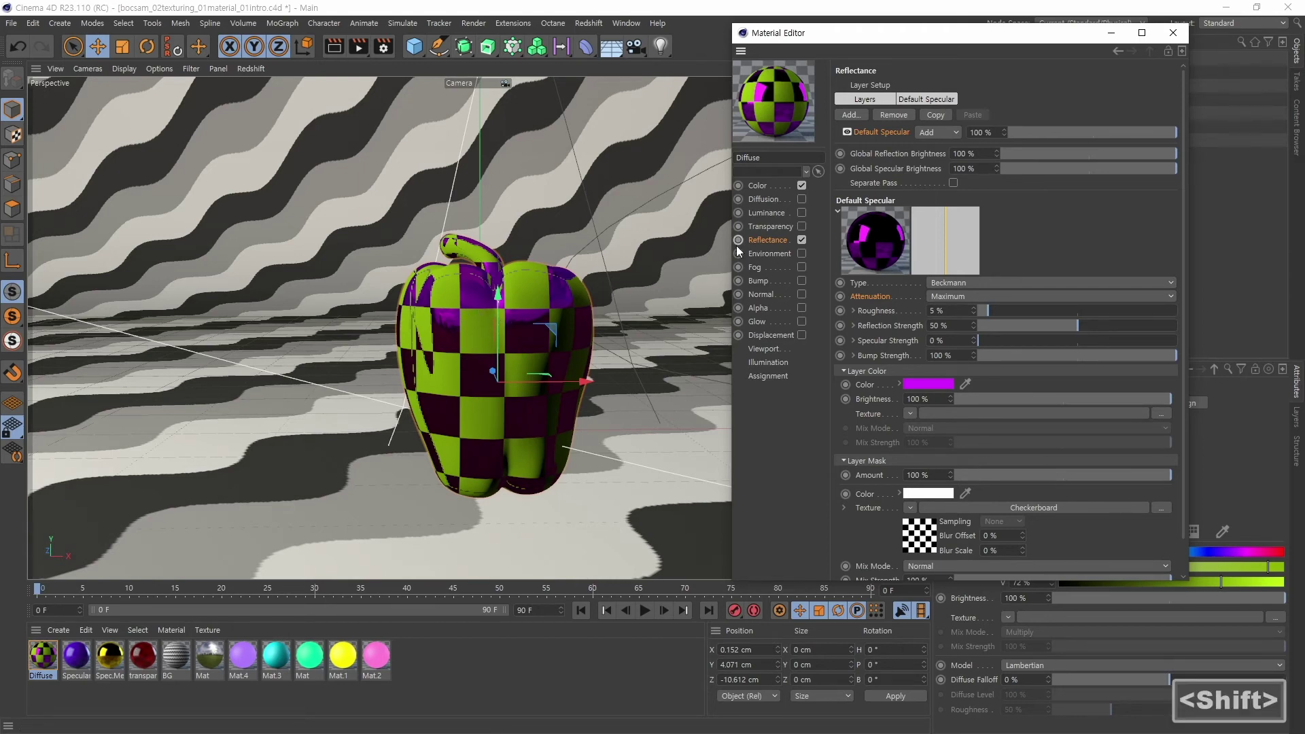
{"action": "key", "text": "shift+r"}
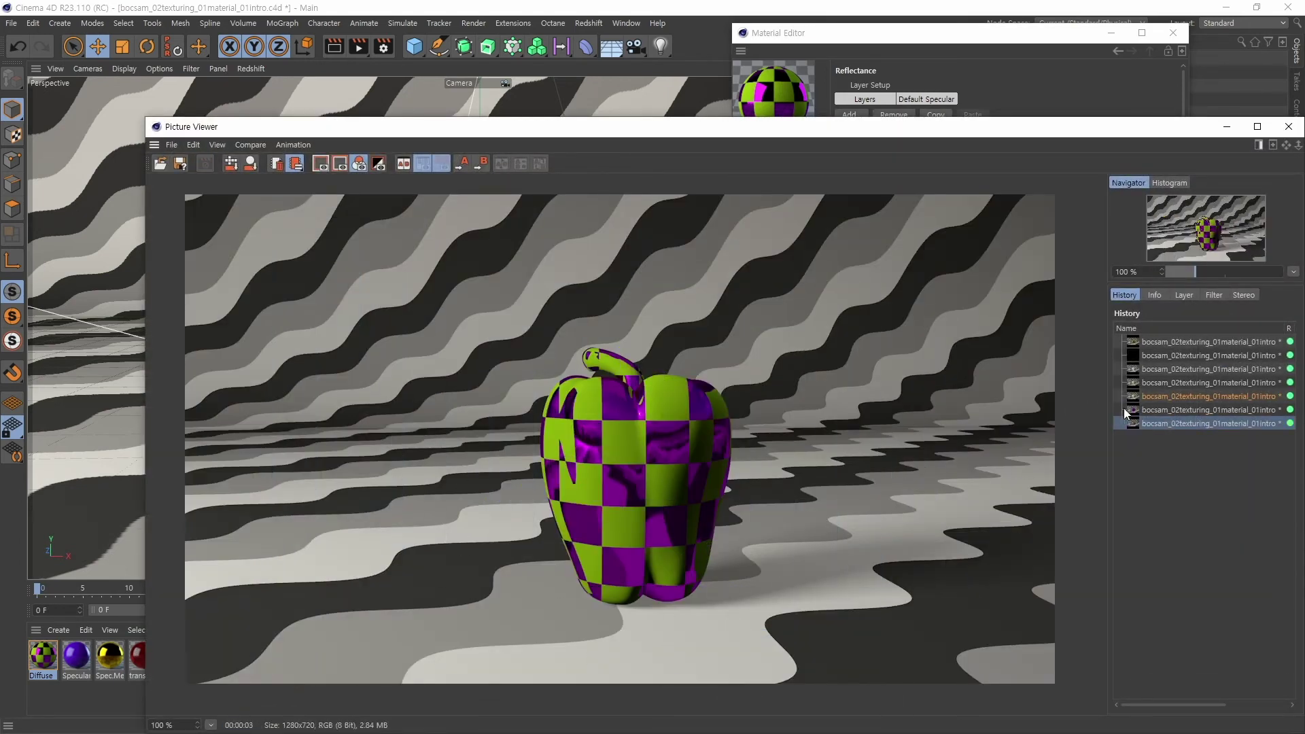
{"action": "left_click_drag", "start_coordinate": [1179, 126], "coordinate": [1155, 117]}
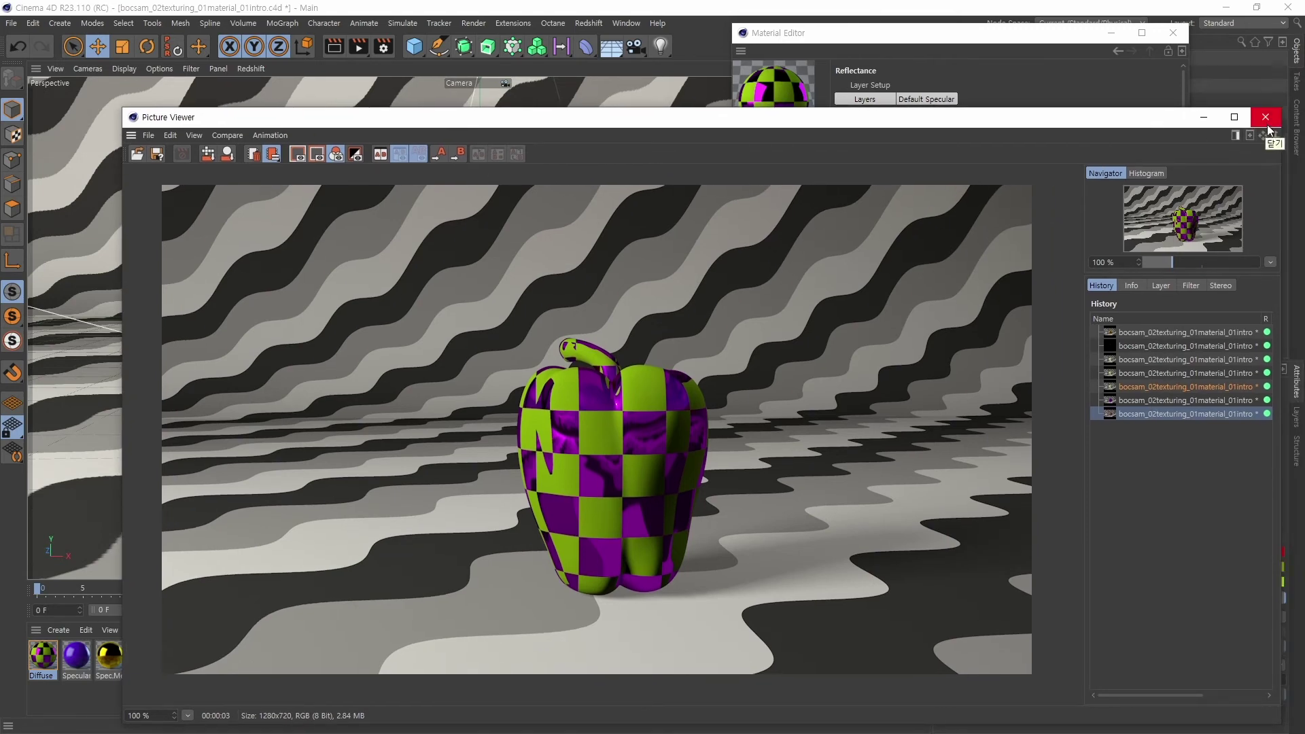
{"action": "left_click", "coordinate": [1265, 121]}
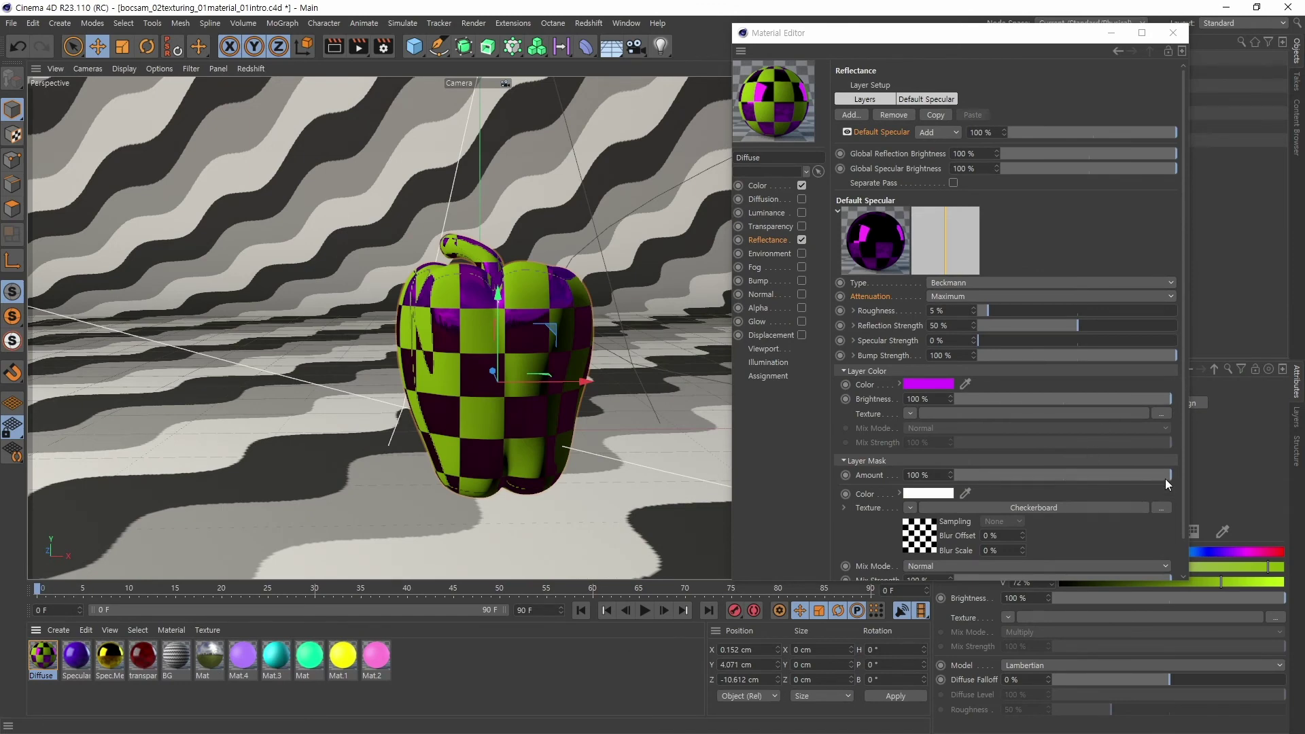
- Clear the Checkerboard from the layer mask, load a Fresnel shader instead, and set Reflection Strength to 100%
{"action": "scroll", "coordinate": [1181, 460], "scroll_direction": "down", "scroll_amount": 2}
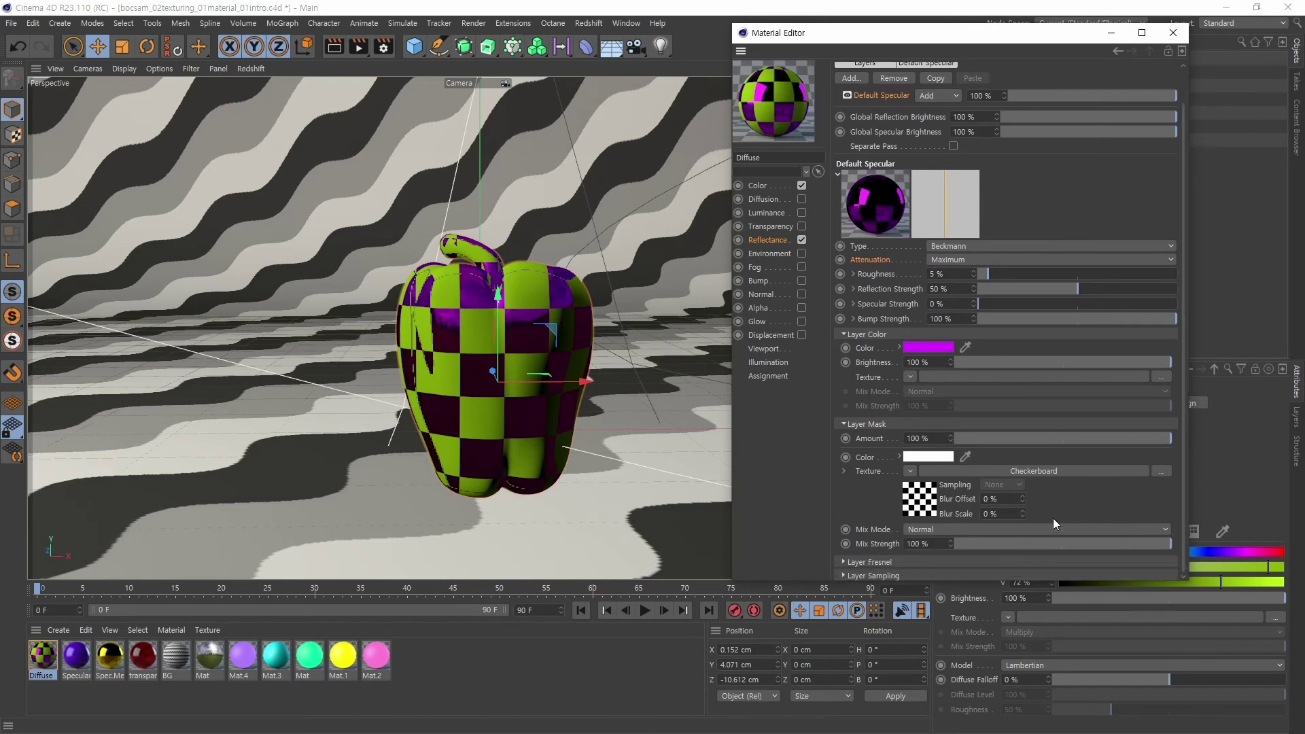
{"action": "left_click", "coordinate": [909, 470]}
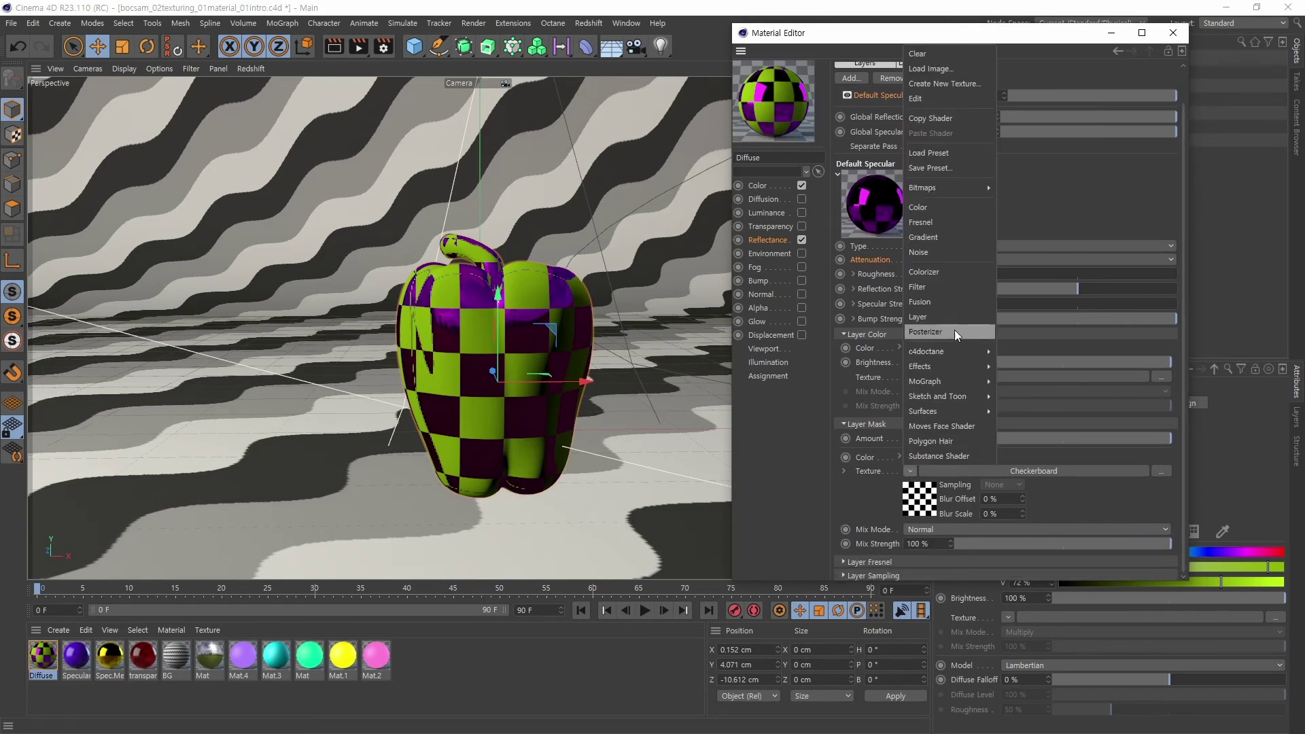
{"action": "left_click", "coordinate": [918, 54]}
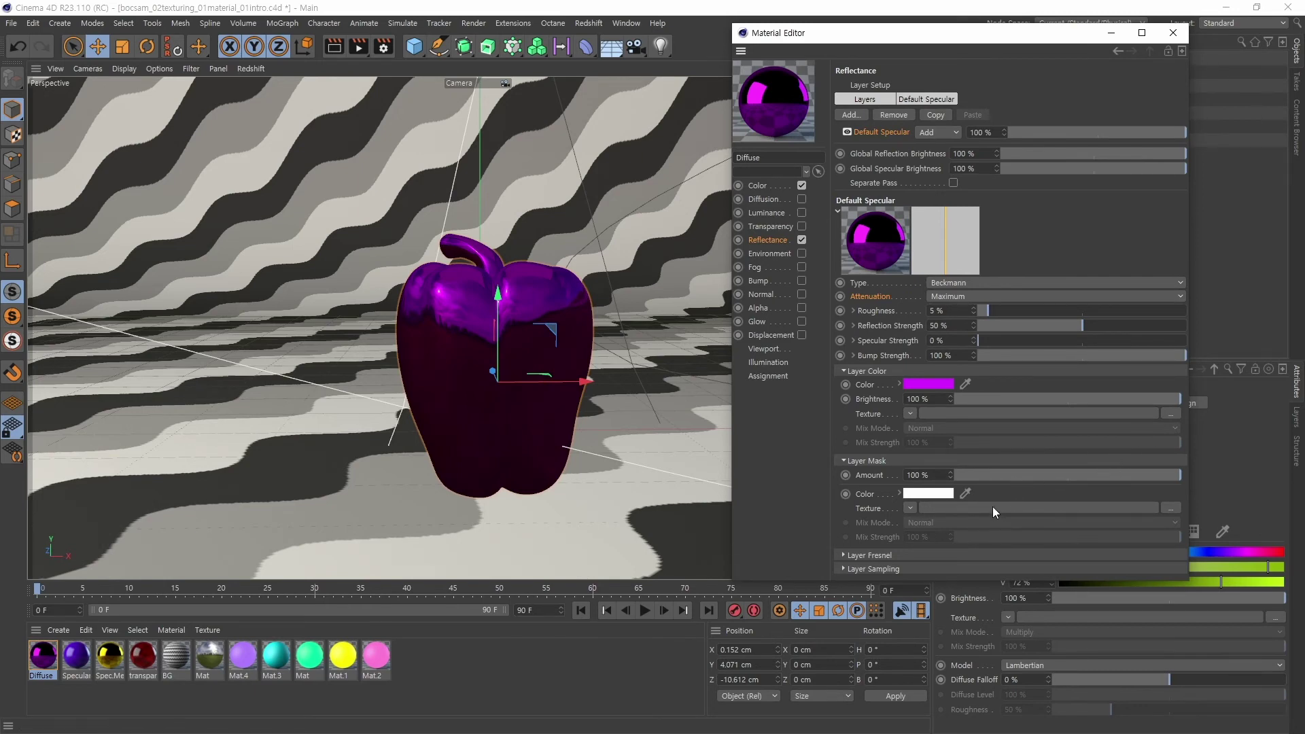
{"action": "left_click", "coordinate": [910, 507]}
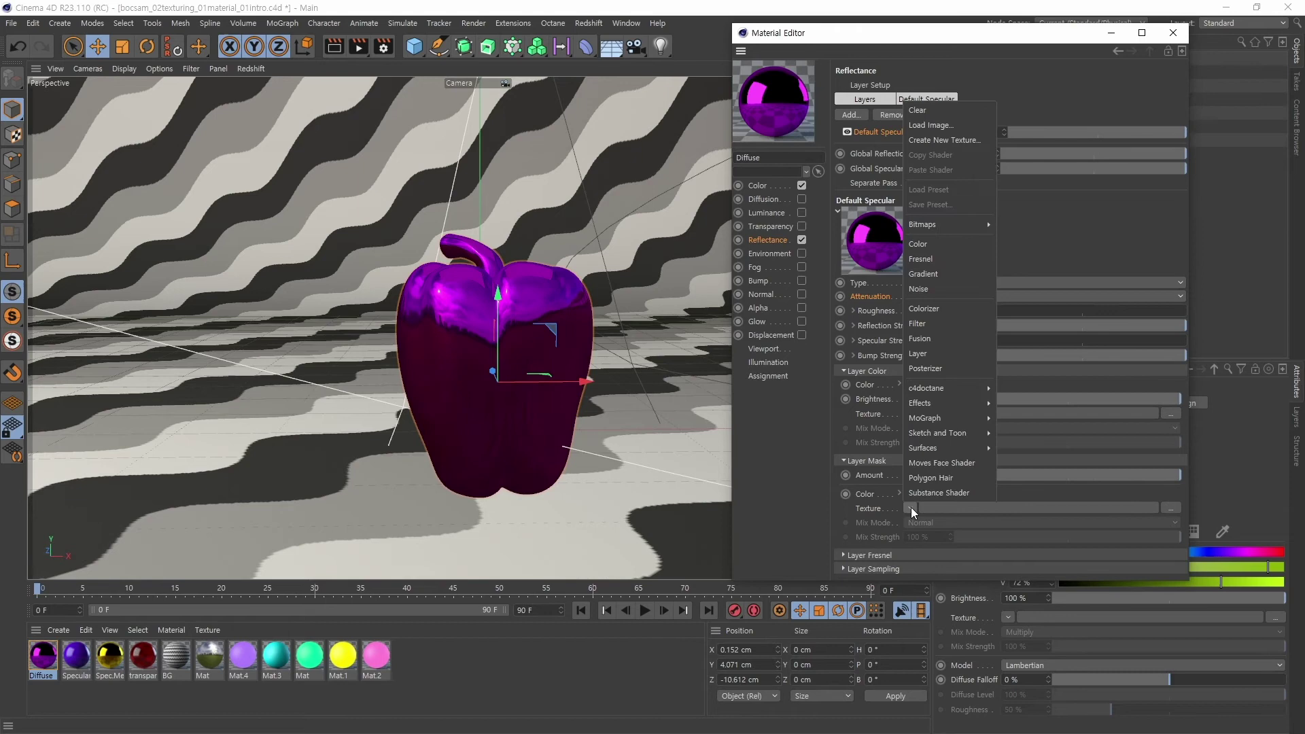
{"action": "left_click", "coordinate": [948, 259]}
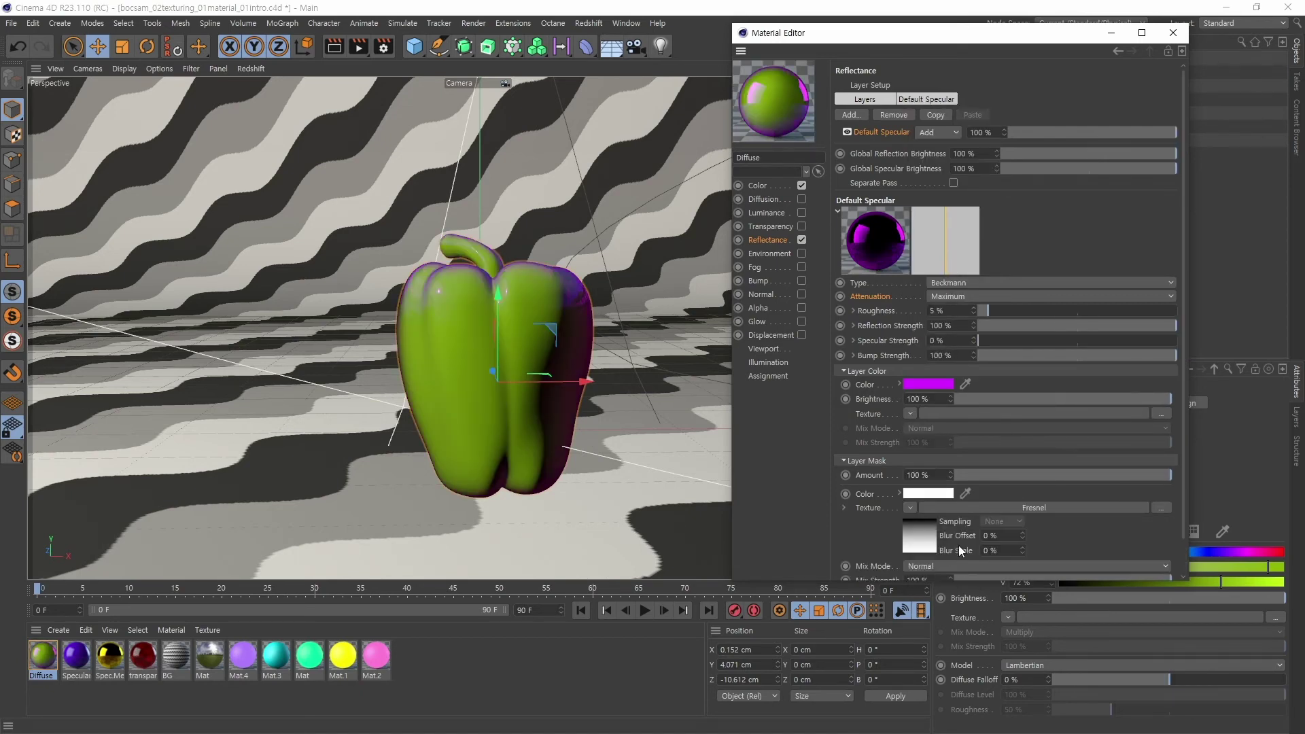
- Change the reflection layer color to white by removing its saturation
{"action": "scroll", "coordinate": [1184, 458], "scroll_direction": "down", "scroll_amount": 2}
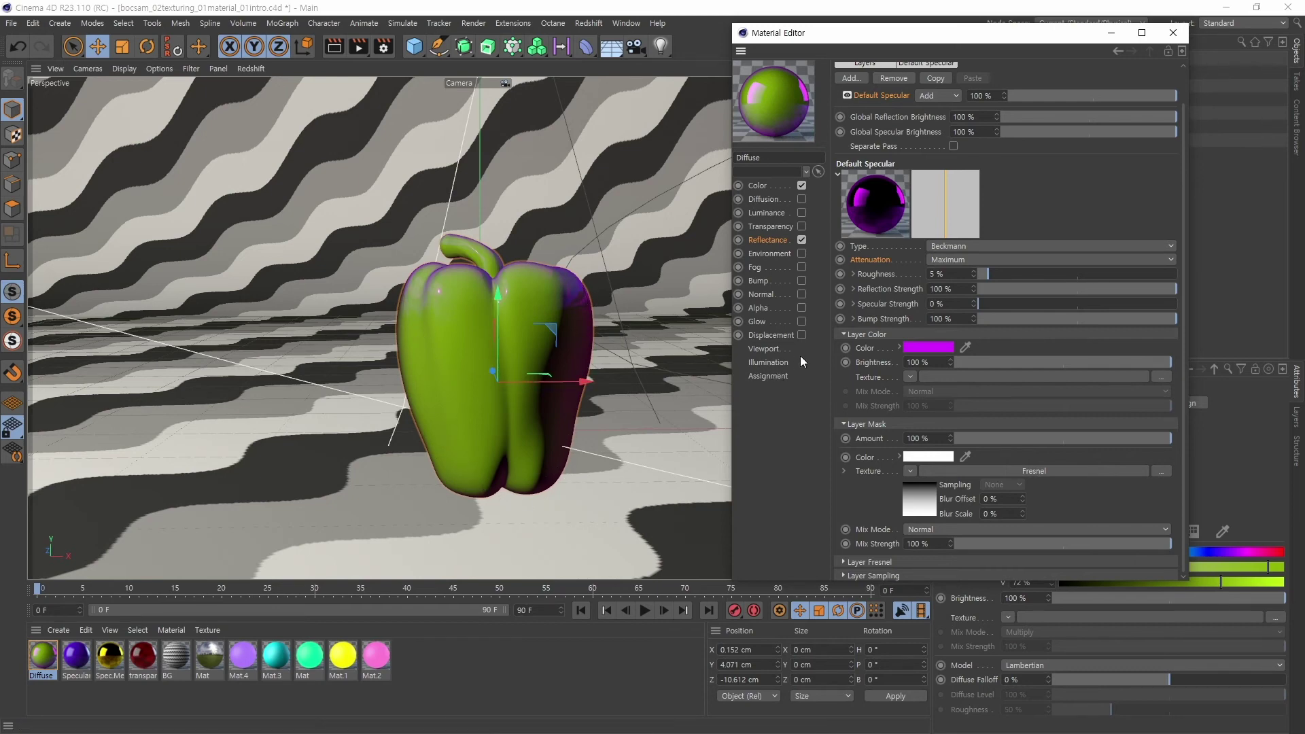
{"action": "left_click", "coordinate": [926, 347]}
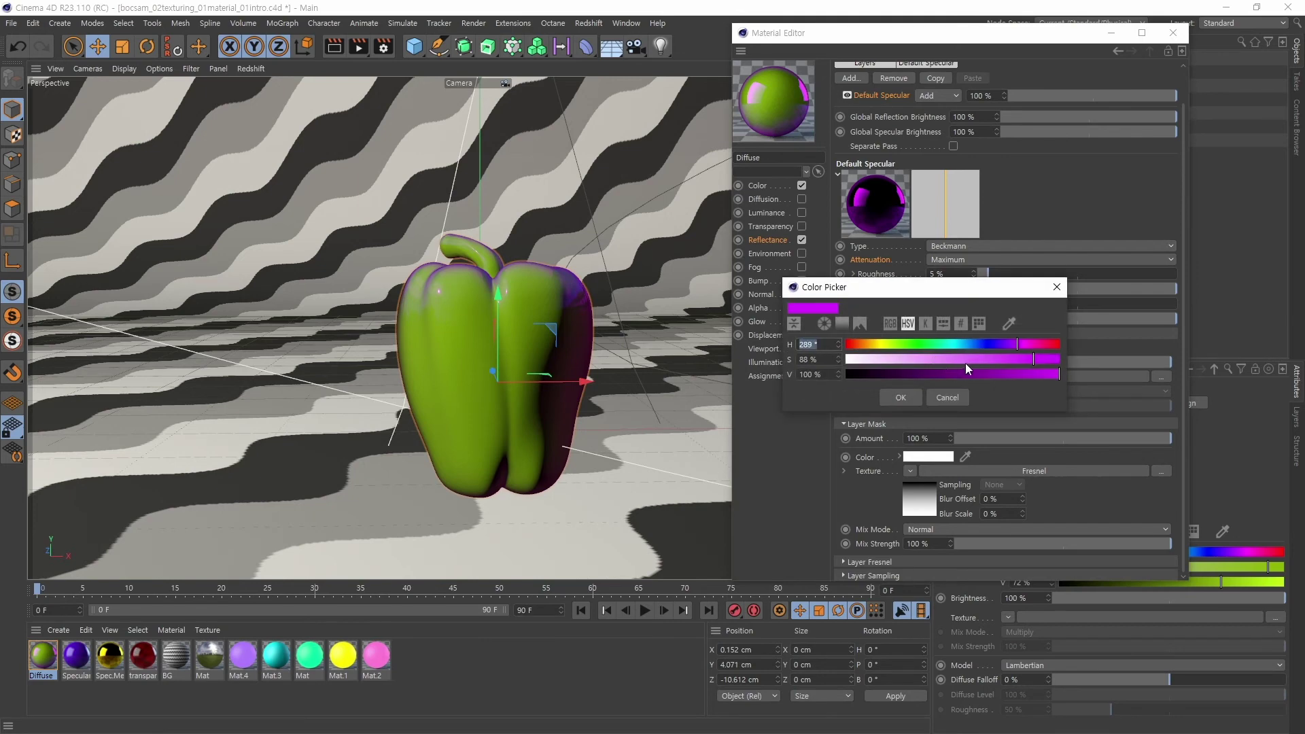
{"action": "left_click_drag", "start_coordinate": [965, 360], "coordinate": [843, 362]}
{"action": "left_click", "coordinate": [899, 397]}
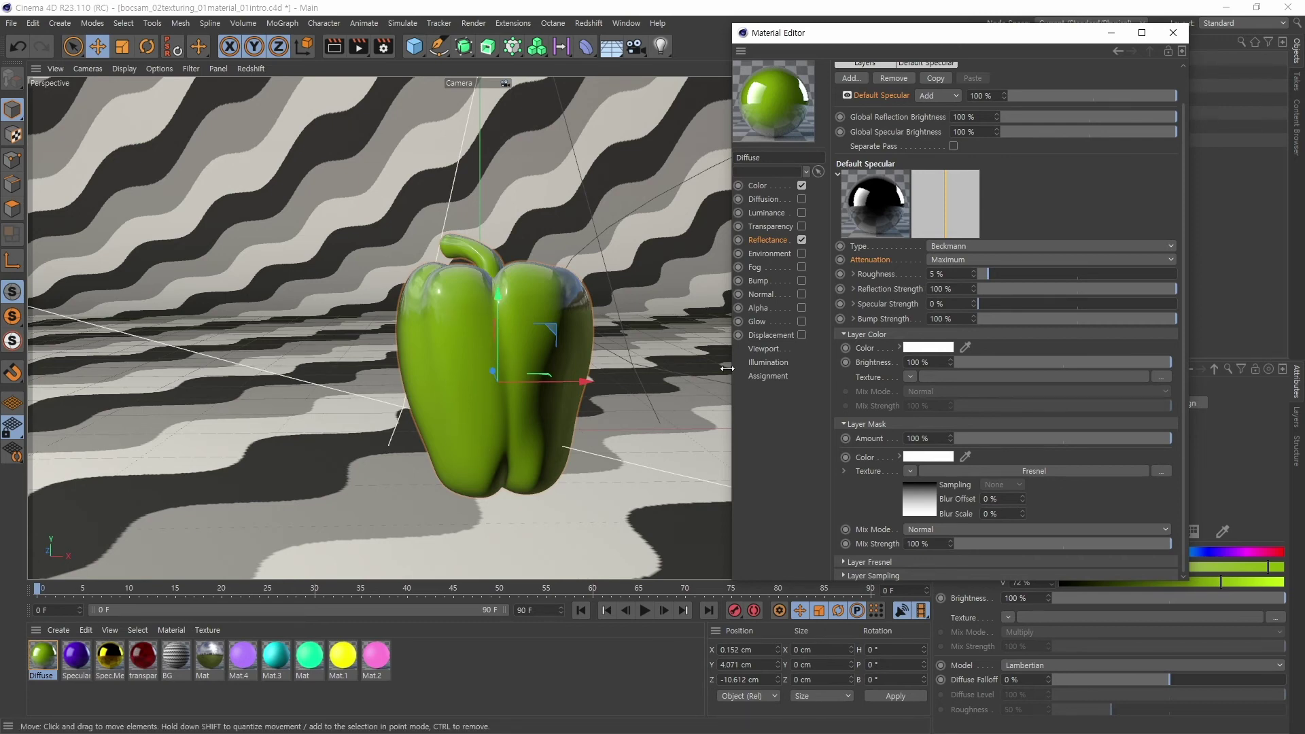
- Render the Fresnel-masked pepper with the white layer color to the Picture Viewer
{"action": "key", "text": "shift+r"}
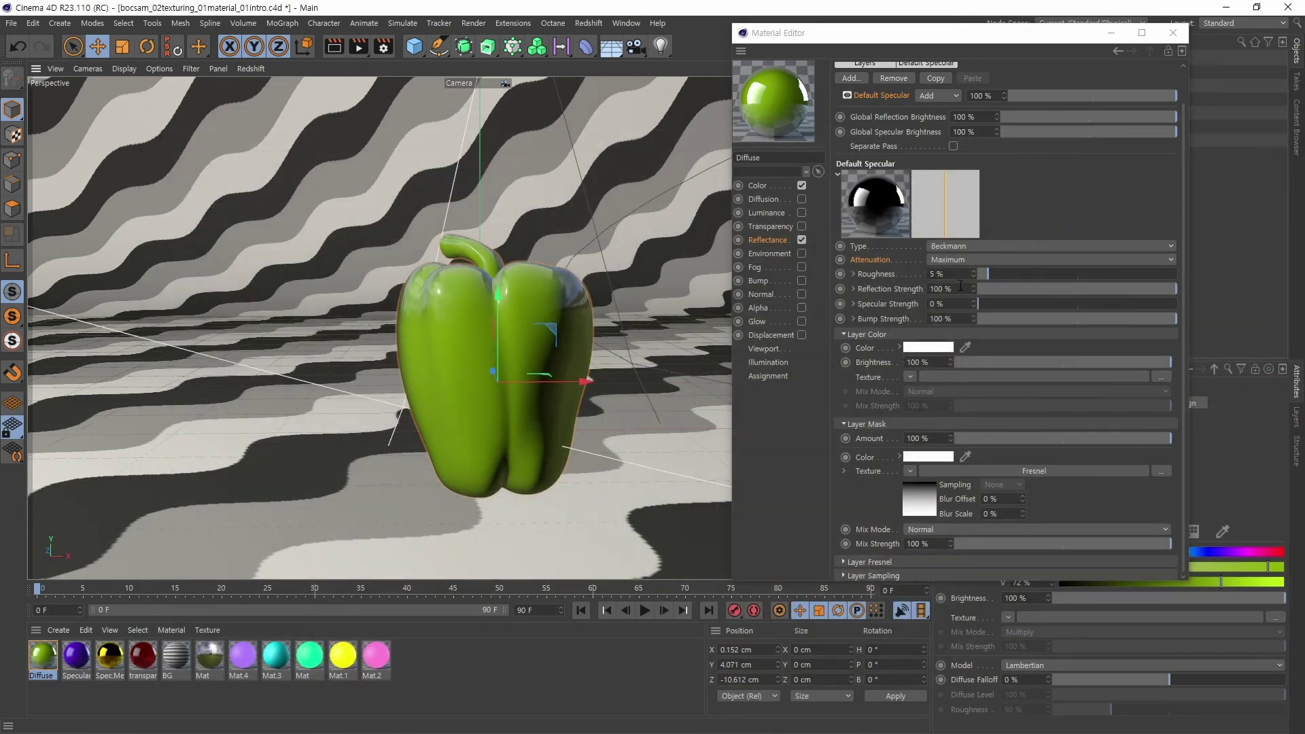
- Try a Reflection Strength of 50% and a Roughness of 50% on the Default Specular layer
{"action": "left_click", "coordinate": [952, 288]}
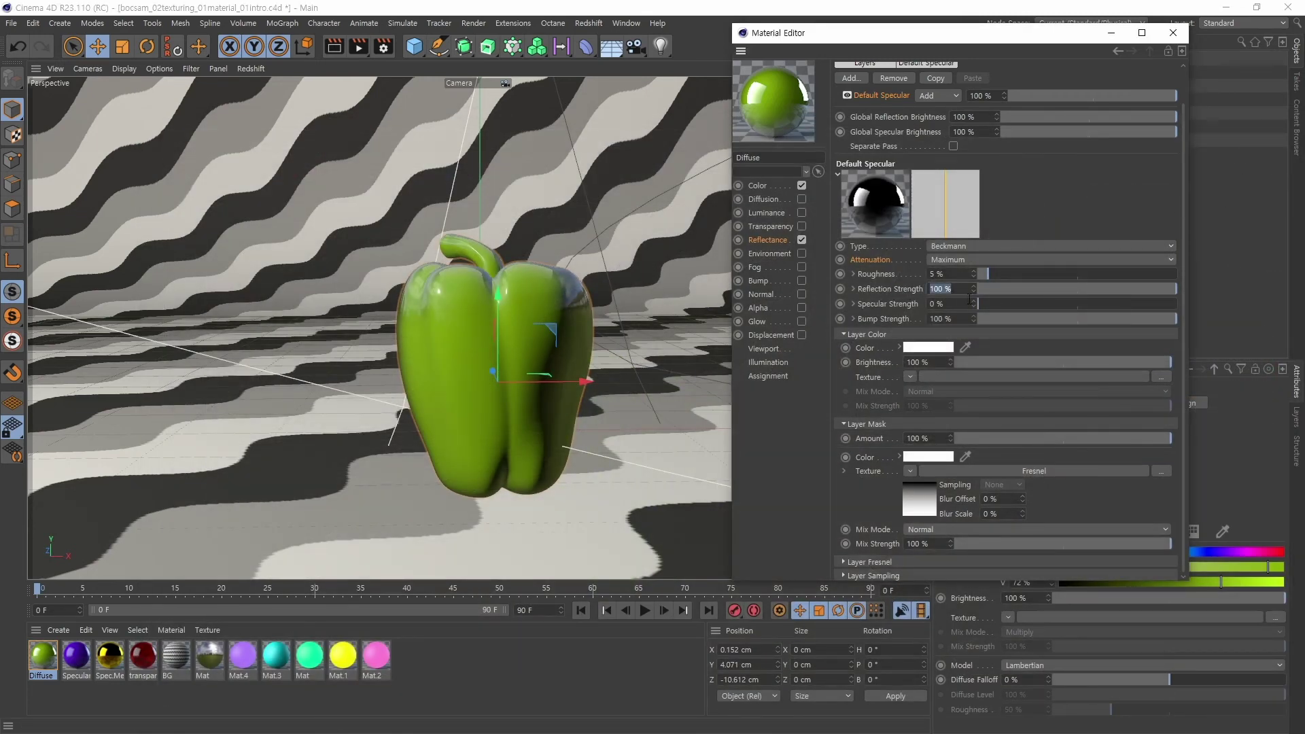
{"action": "type", "text": "50"}
{"action": "key", "text": "Return"}
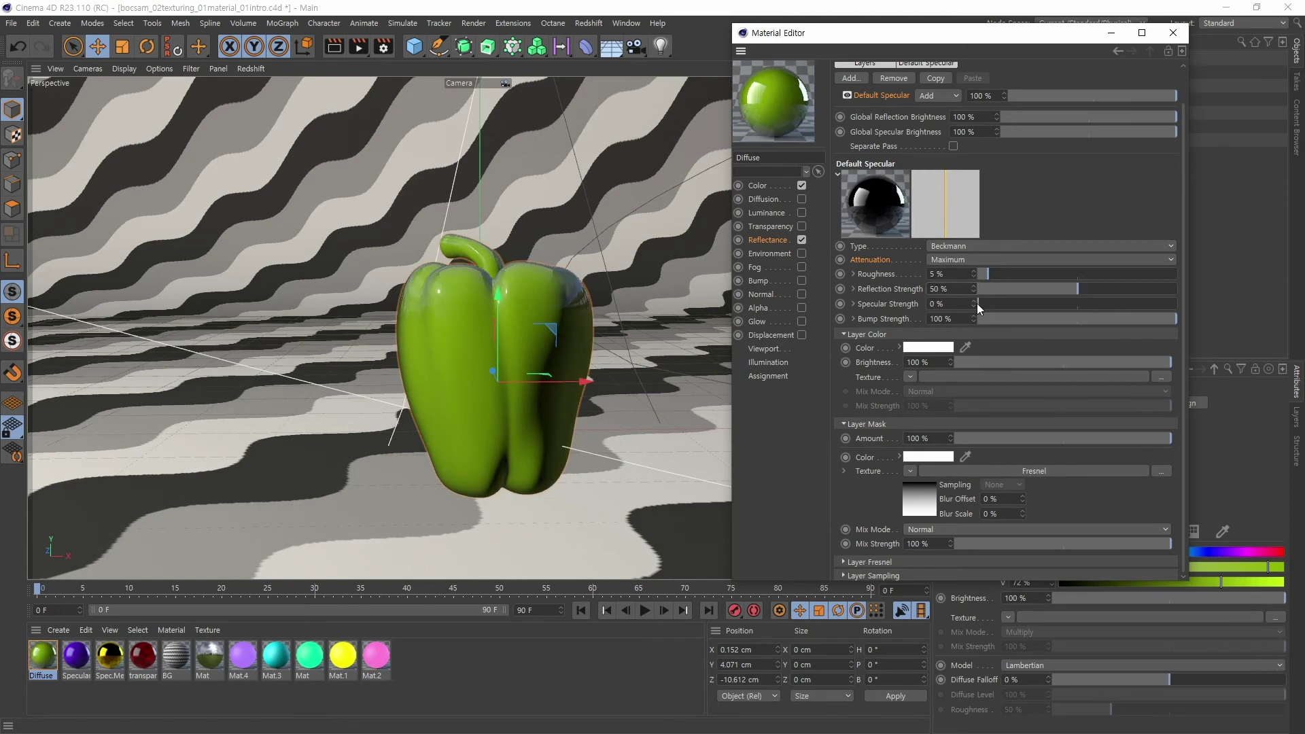
{"action": "left_click", "coordinate": [951, 274]}
{"action": "type", "text": "50"}
{"action": "key", "text": "Return"}
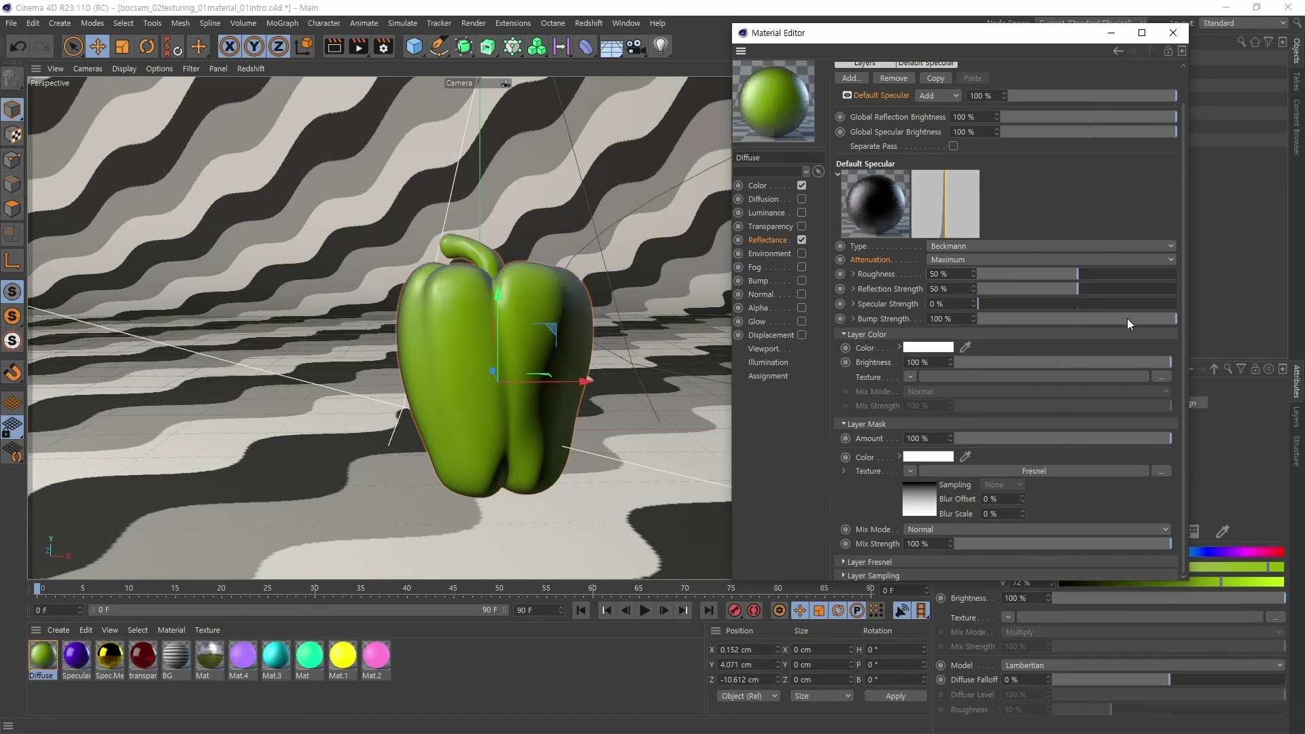
- Set the Default Specular layer's Roughness to 20% and its Reflection Strength to 80%
{"action": "mouse_move", "coordinate": [955, 273]}
{"action": "left_mouse_down"}
{"action": "mouse_move", "coordinate": [902, 285]}
{"action": "mouse_move", "coordinate": [958, 285]}
{"action": "left_mouse_up"}
{"action": "type", "text": "20"}
{"action": "key", "text": "Return"}
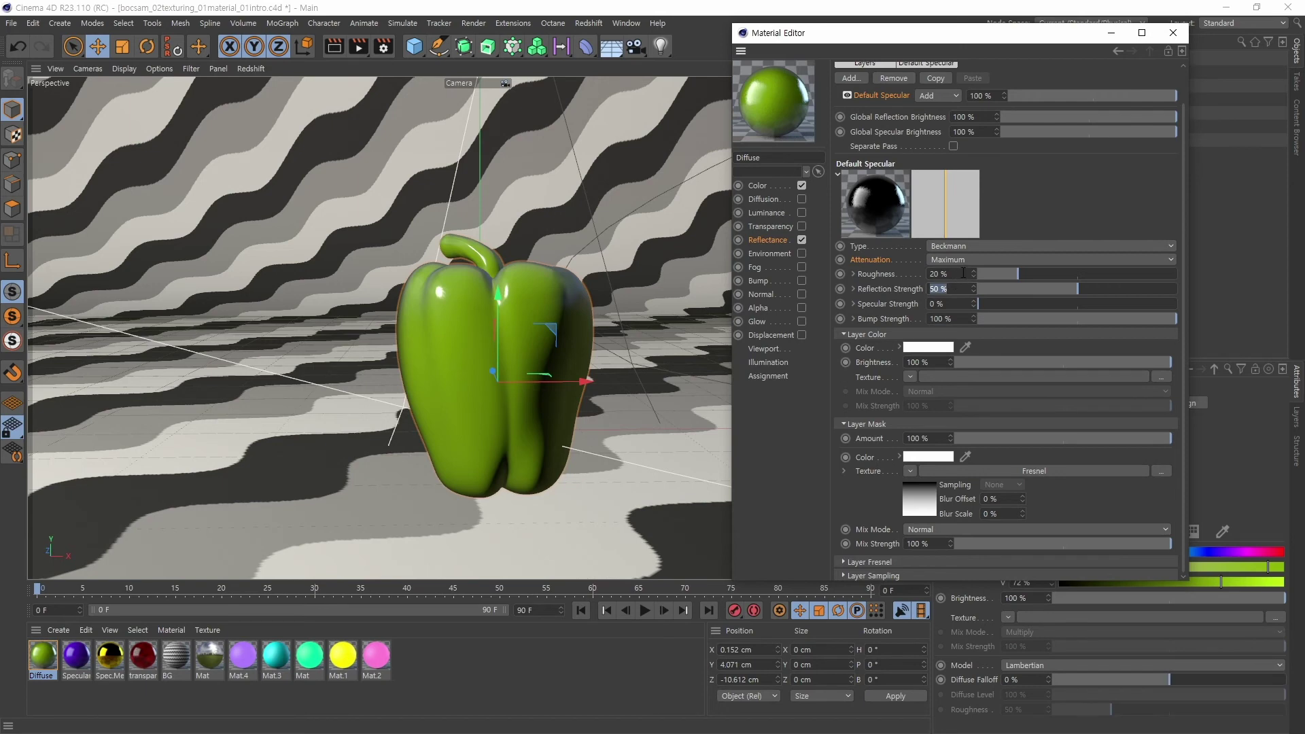
{"action": "type", "text": "80"}
{"action": "key", "text": "Return"}
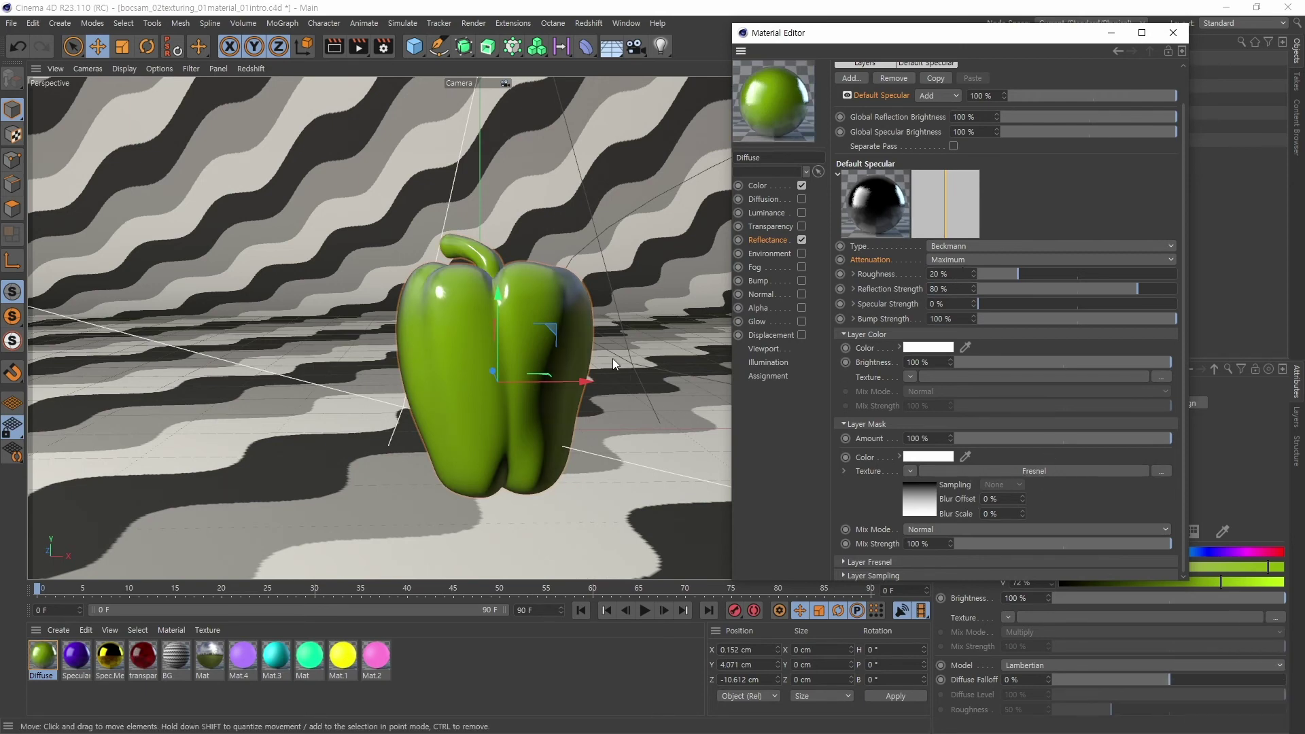
- Enable Physical in the layer mask's Fresnel shader, try the Copper and Bronze presets, and choose Plastic
{"action": "left_click", "coordinate": [1037, 472]}
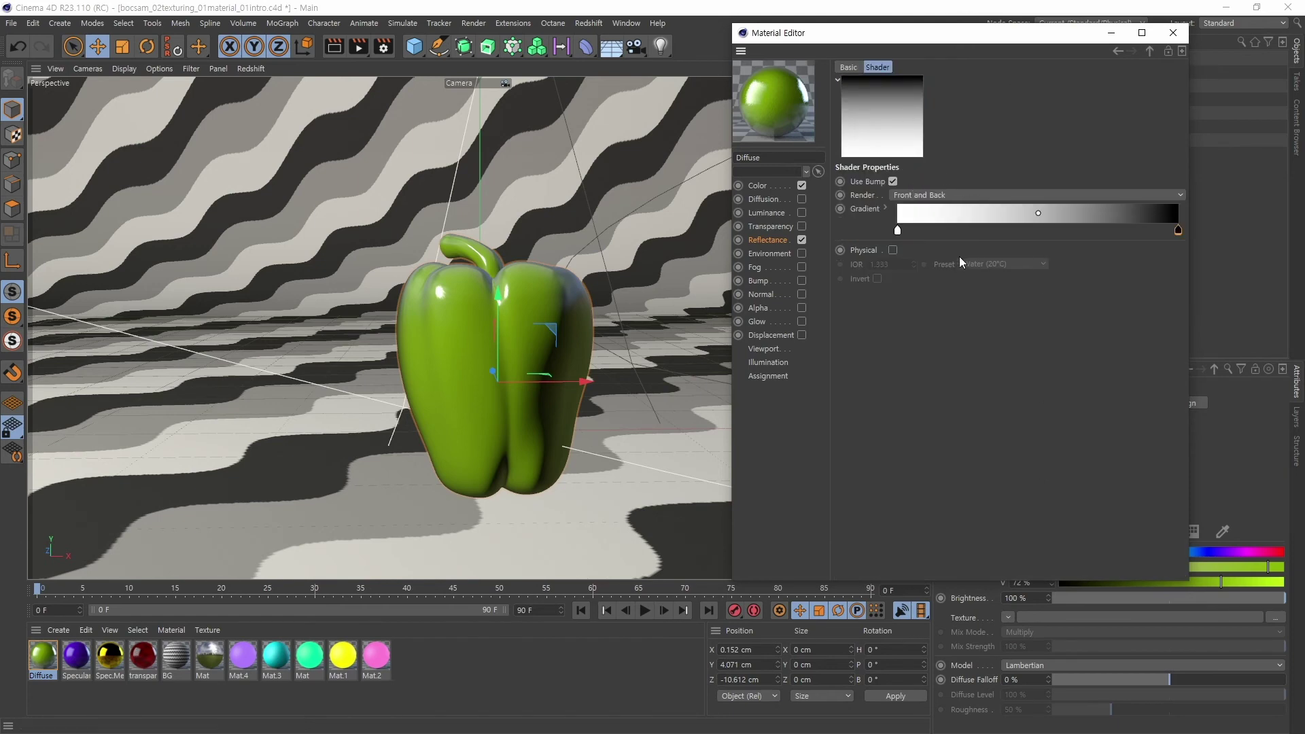
{"action": "left_click", "coordinate": [893, 250]}
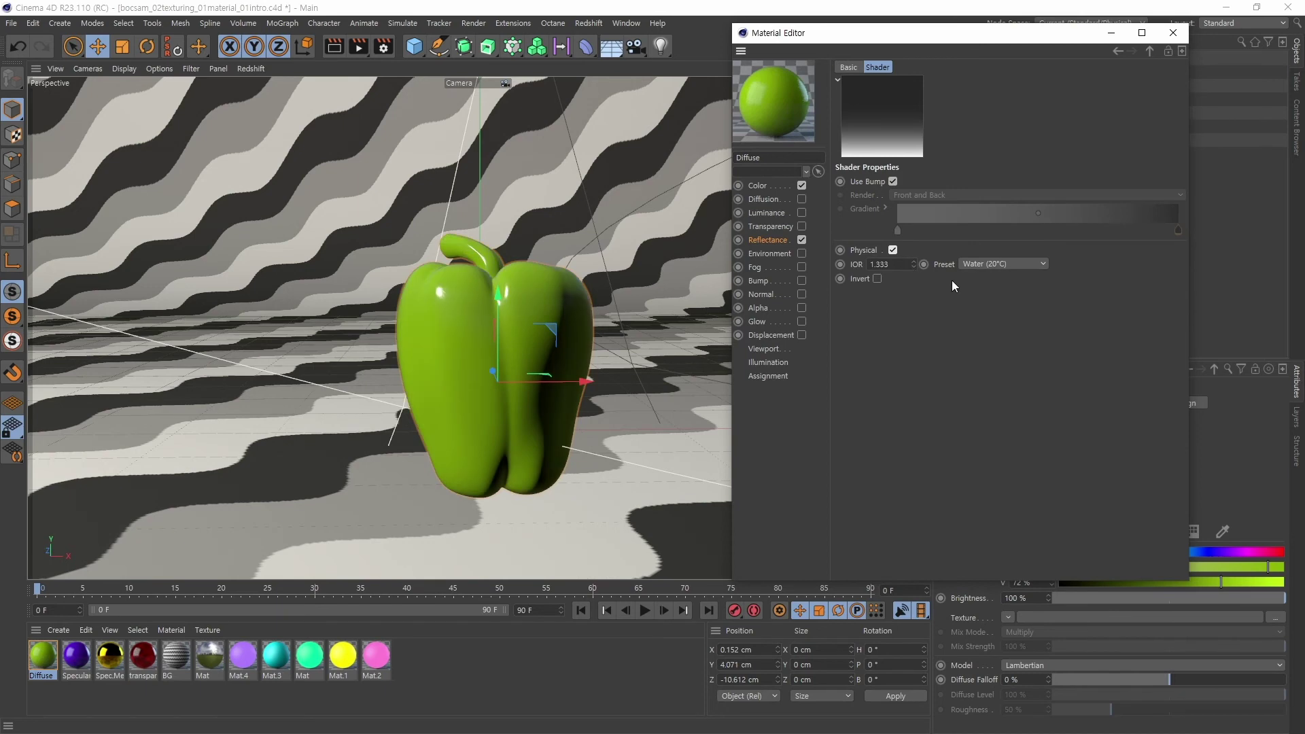
{"action": "left_click", "coordinate": [991, 264]}
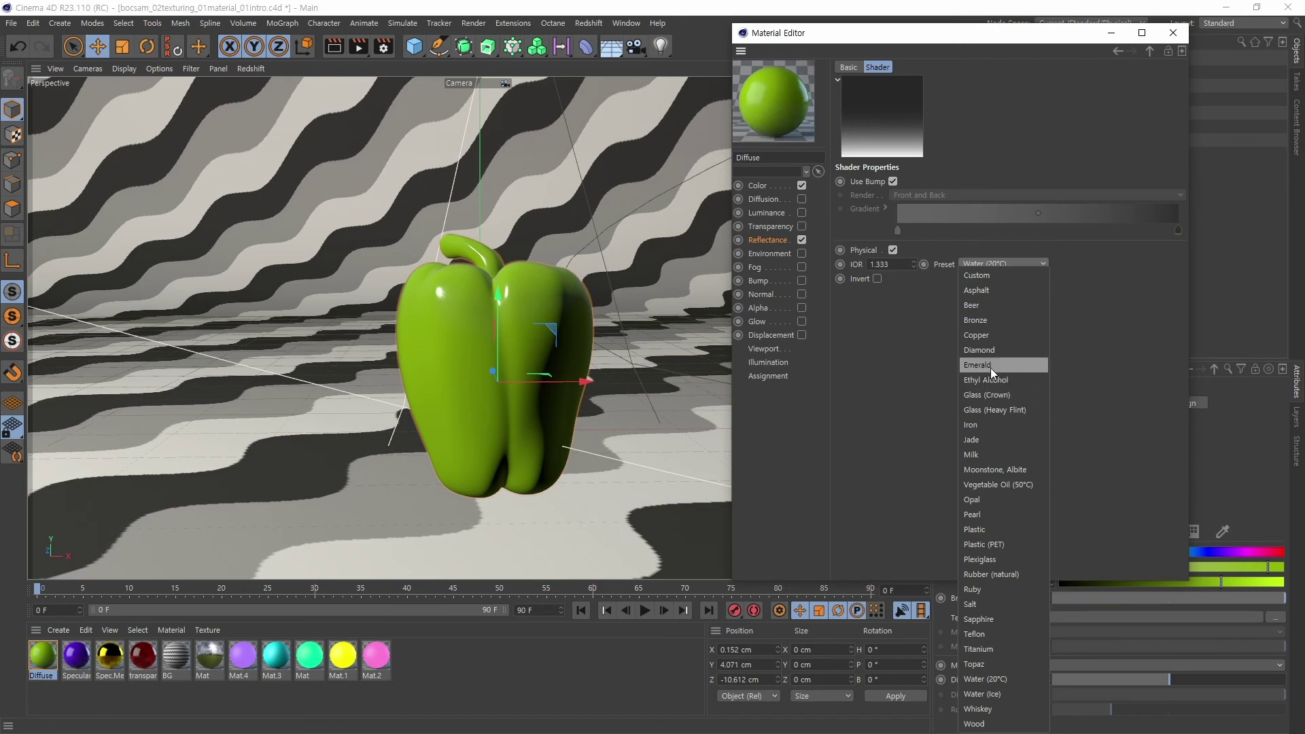
{"action": "left_click", "coordinate": [990, 336]}
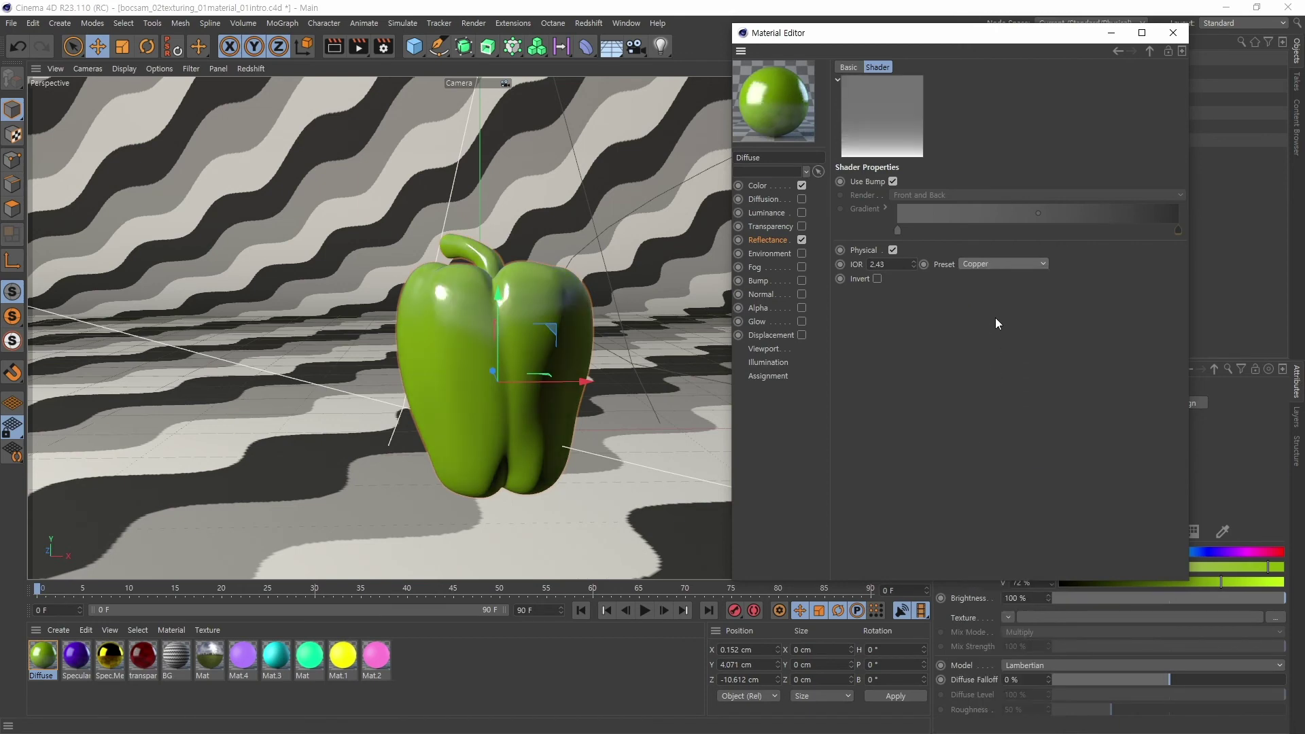
{"action": "left_click", "coordinate": [1003, 264]}
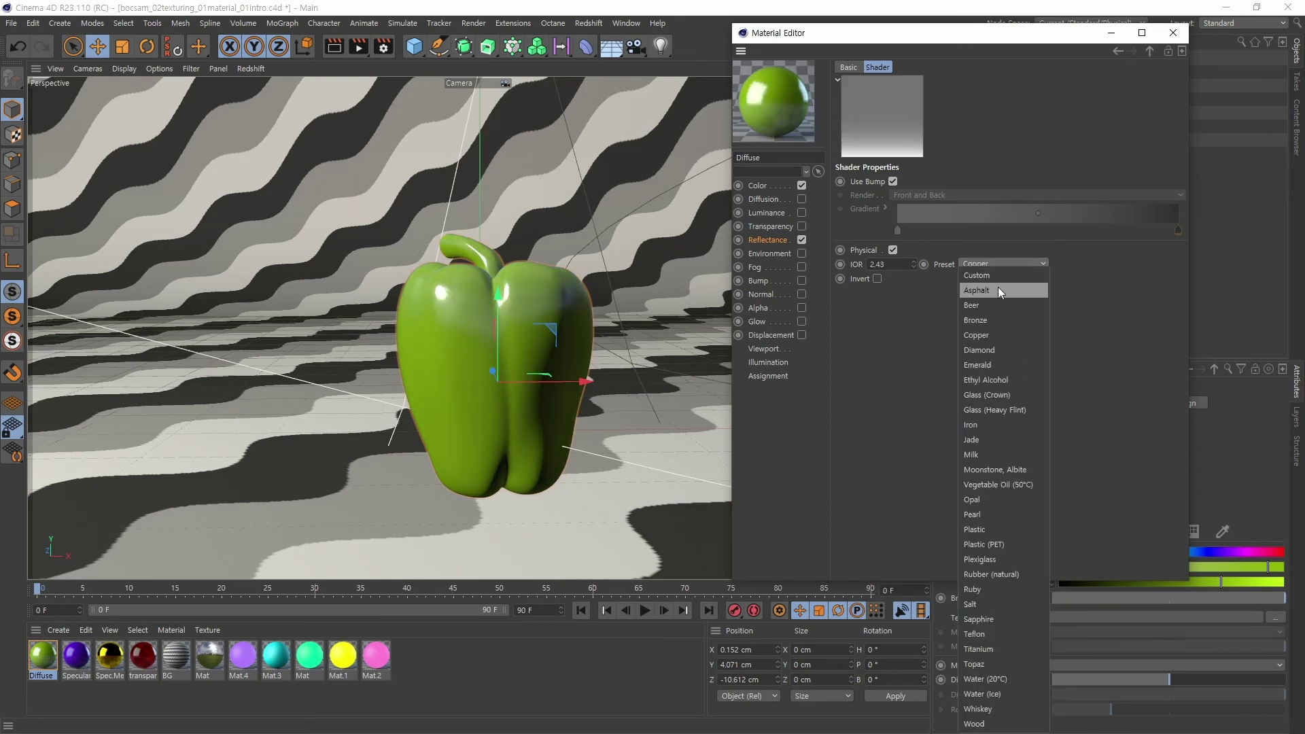
{"action": "left_click", "coordinate": [986, 318]}
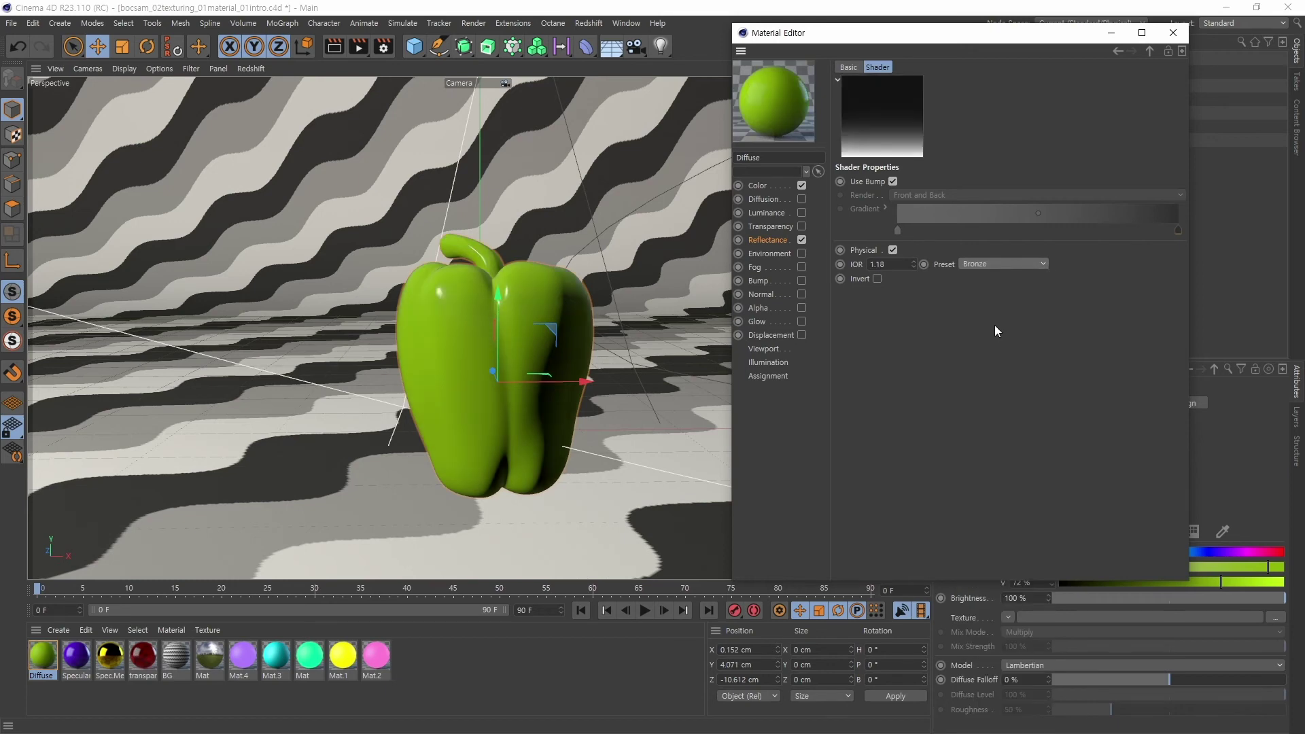
{"action": "left_click", "coordinate": [995, 263]}
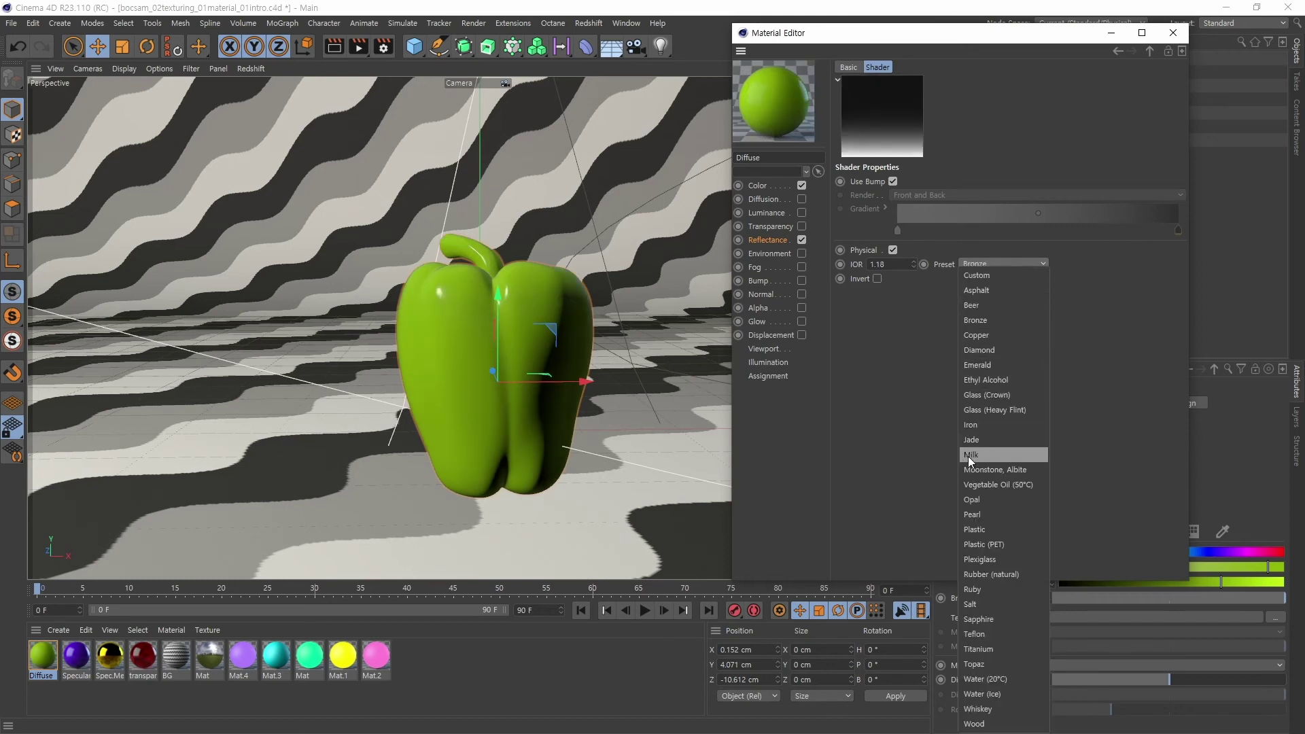
{"action": "left_click", "coordinate": [990, 528]}
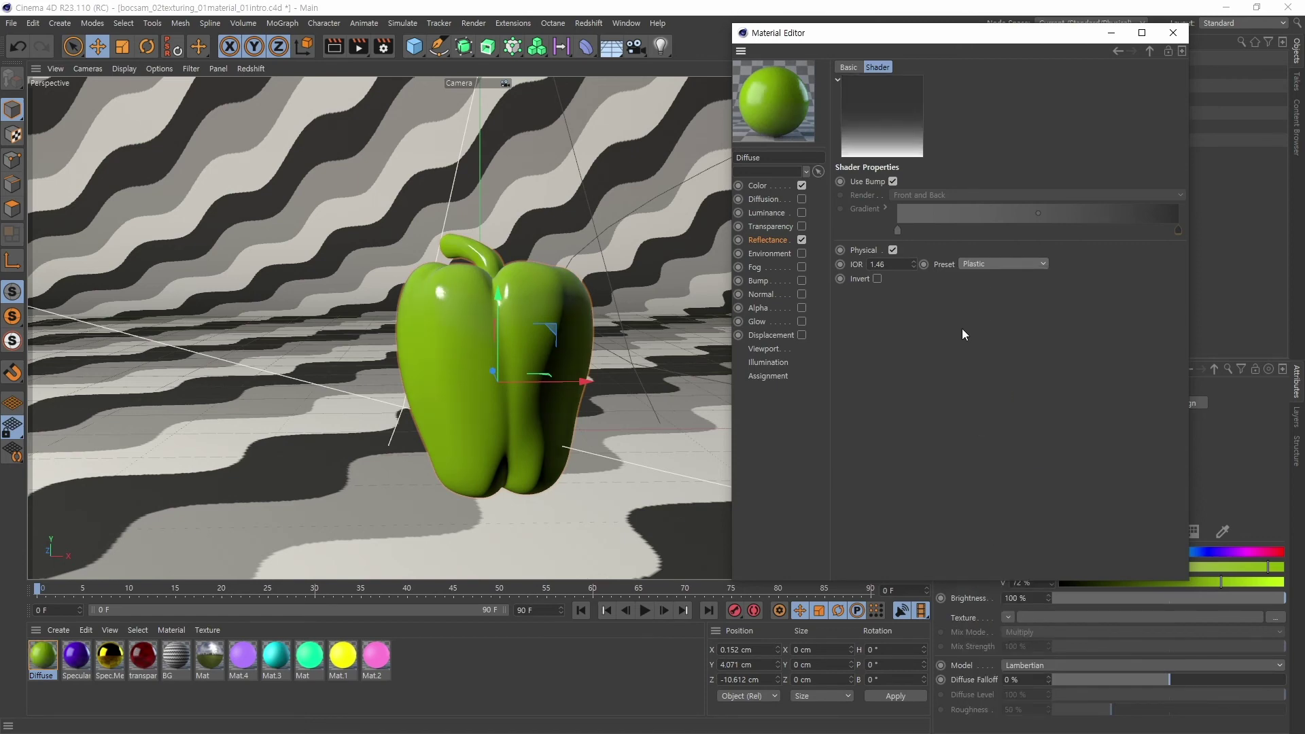
- Render the pepper with the Plastic Fresnel preset to the Picture Viewer, inspect it, and close the viewer
{"action": "key", "text": "shift"}
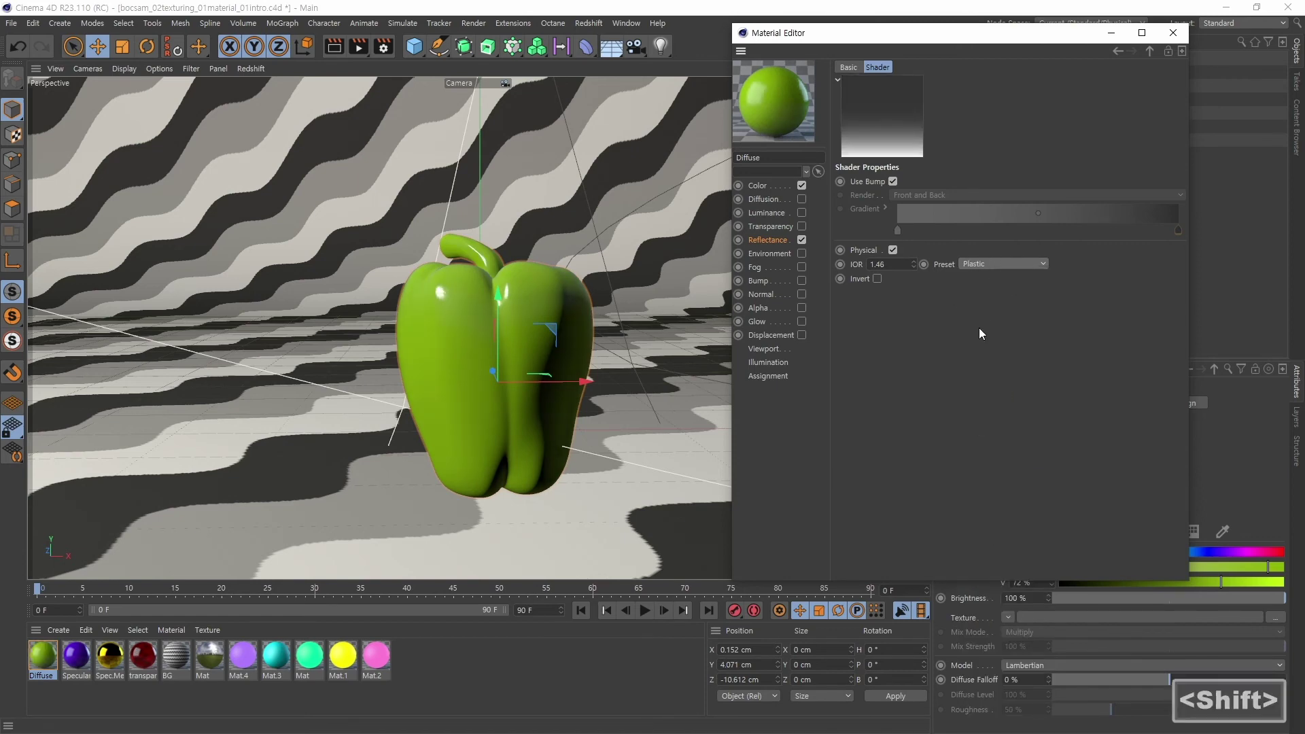
{"action": "key", "text": "shift+r"}
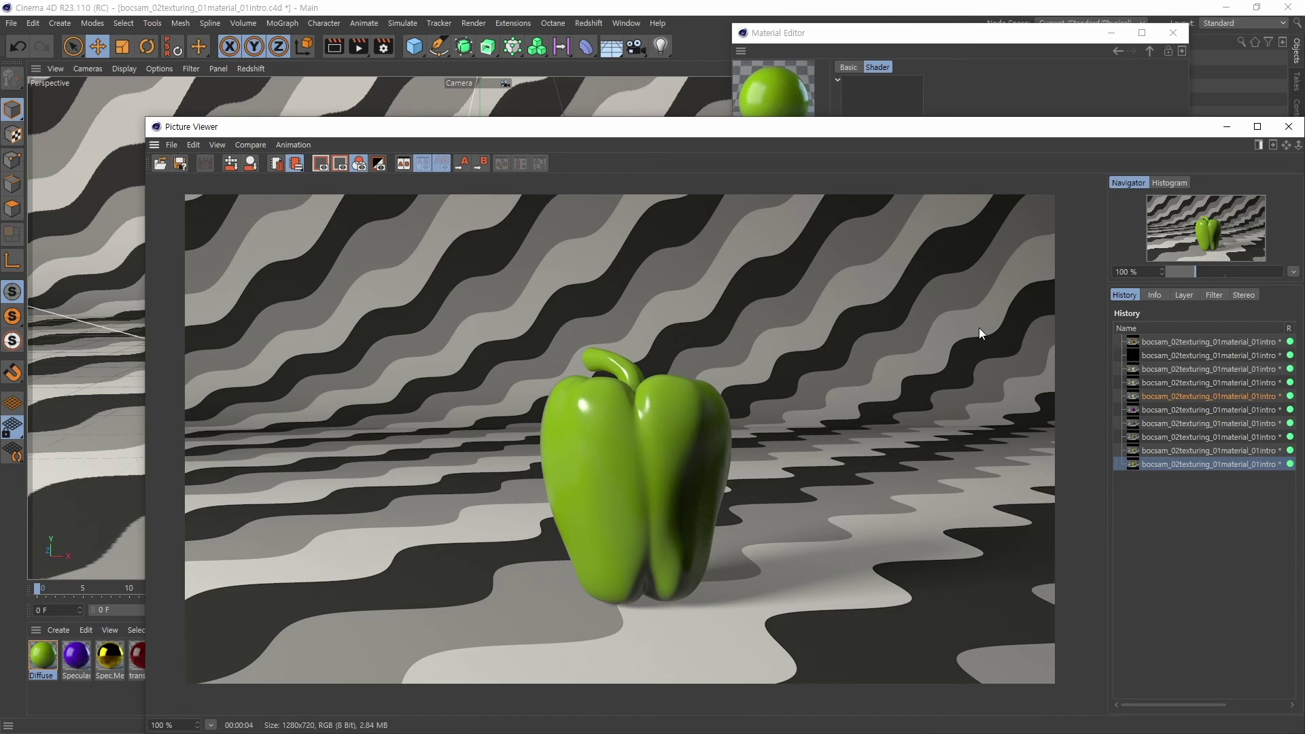
{"action": "left_click", "coordinate": [1288, 127]}
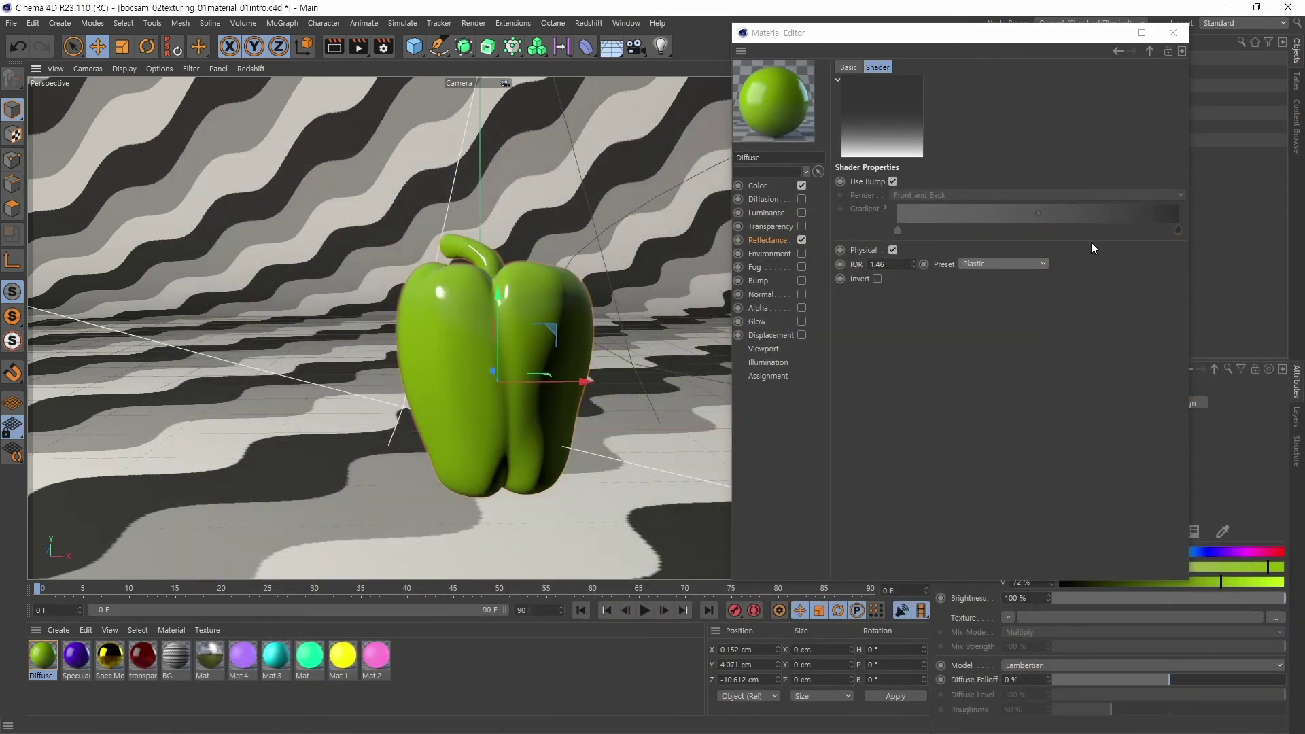
- Disable Physical in the Fresnel shader and move the gradient's white knot inward to near the middle
{"action": "left_click", "coordinate": [893, 250]}
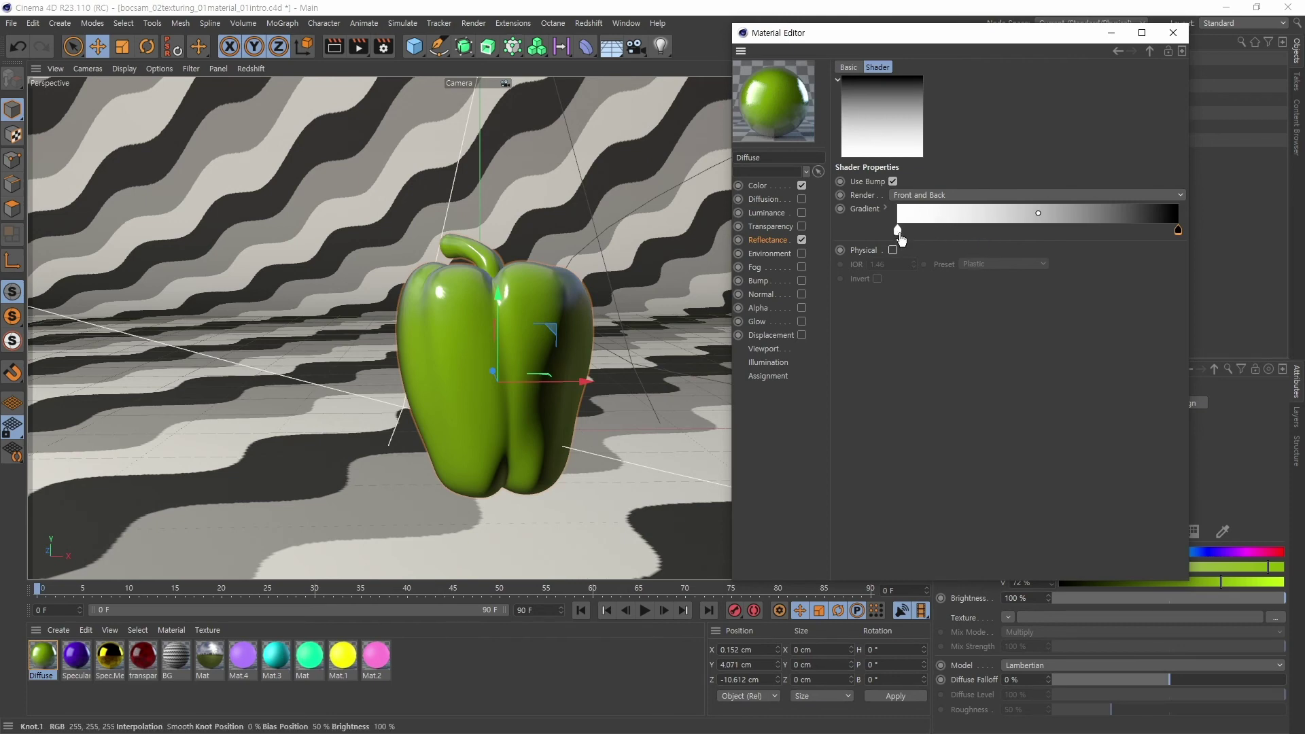
{"action": "mouse_move", "coordinate": [900, 236]}
{"action": "left_mouse_down"}
{"action": "mouse_move", "coordinate": [1027, 236]}
{"action": "mouse_move", "coordinate": [1061, 263]}
{"action": "mouse_move", "coordinate": [992, 230]}
{"action": "left_mouse_up"}
{"action": "left_click", "coordinate": [1063, 231]}
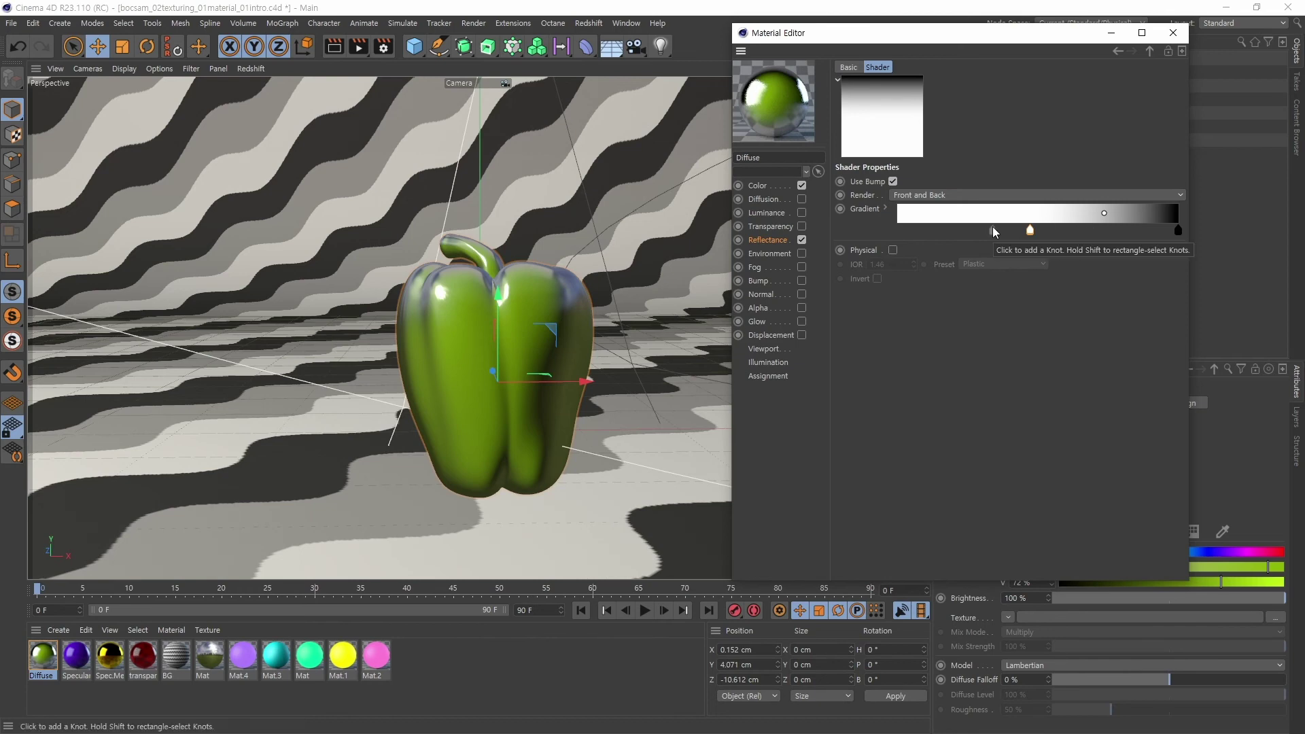
- Render the pepper with the adjusted Fresnel gradient to the Picture Viewer, inspect it, and close the viewer
{"action": "key", "text": "shift+r"}
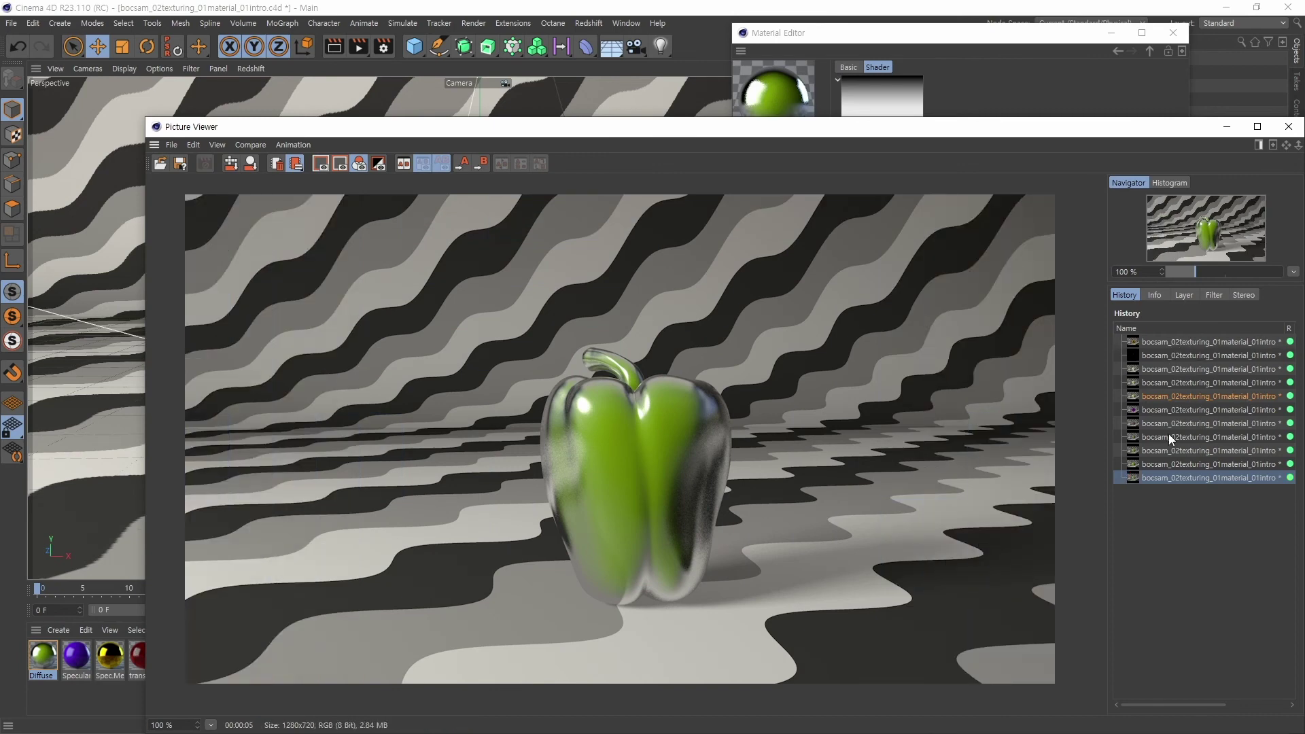
{"action": "left_click_drag", "start_coordinate": [919, 128], "coordinate": [880, 99]}
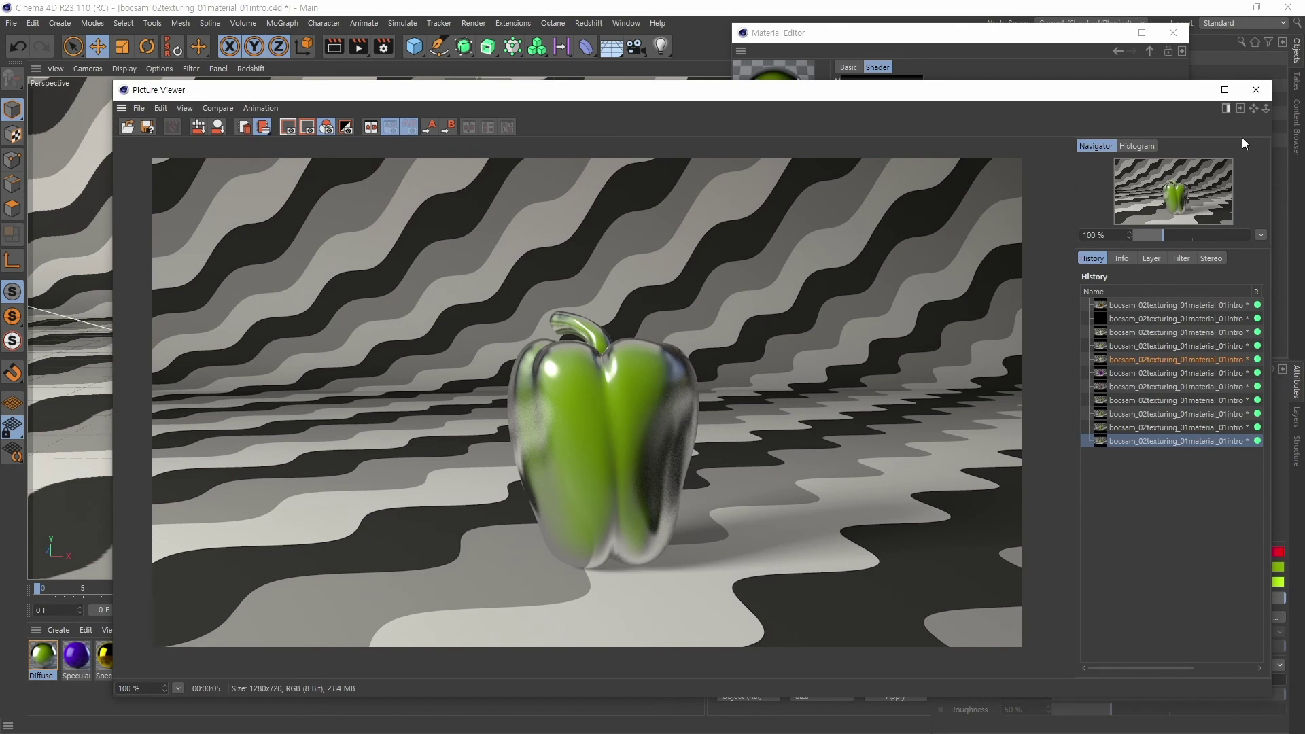
{"action": "left_click", "coordinate": [1256, 90]}
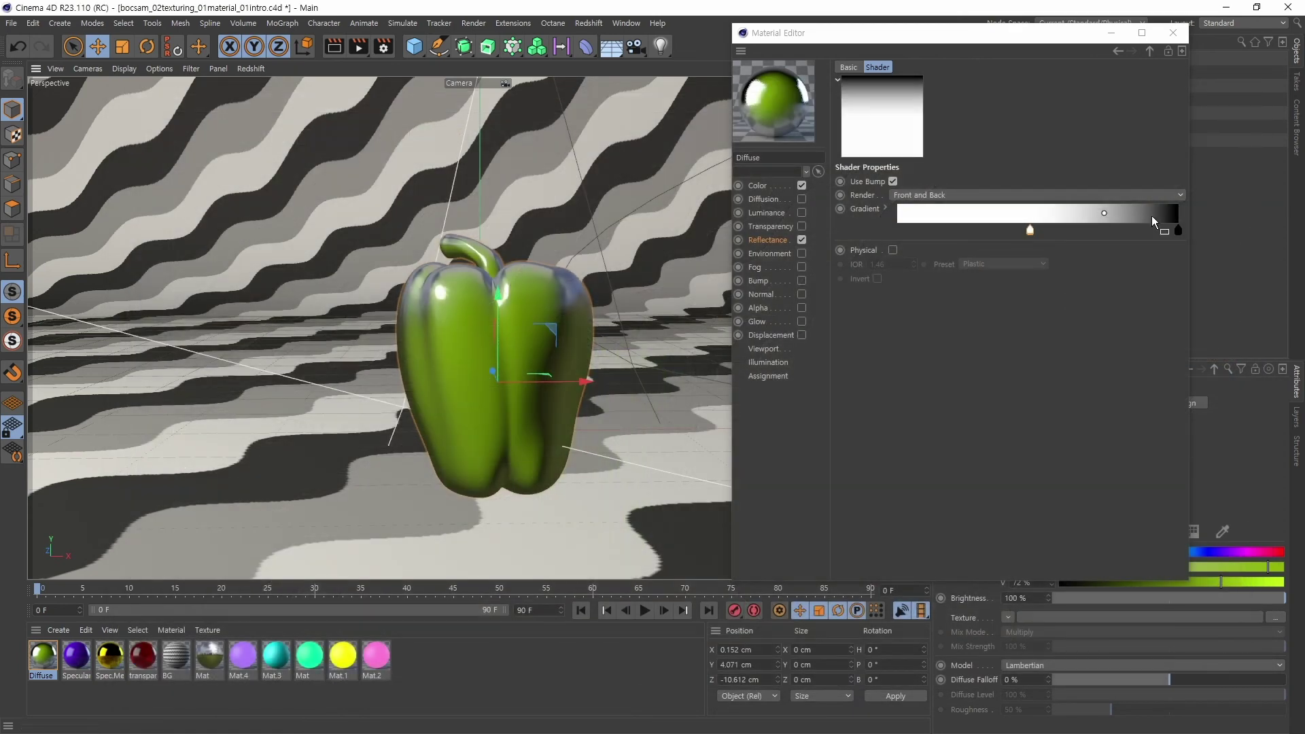
- Return to the Reflectance channel and set the Beckmann layer's Attenuation to Additive
{"action": "left_click", "coordinate": [771, 240]}
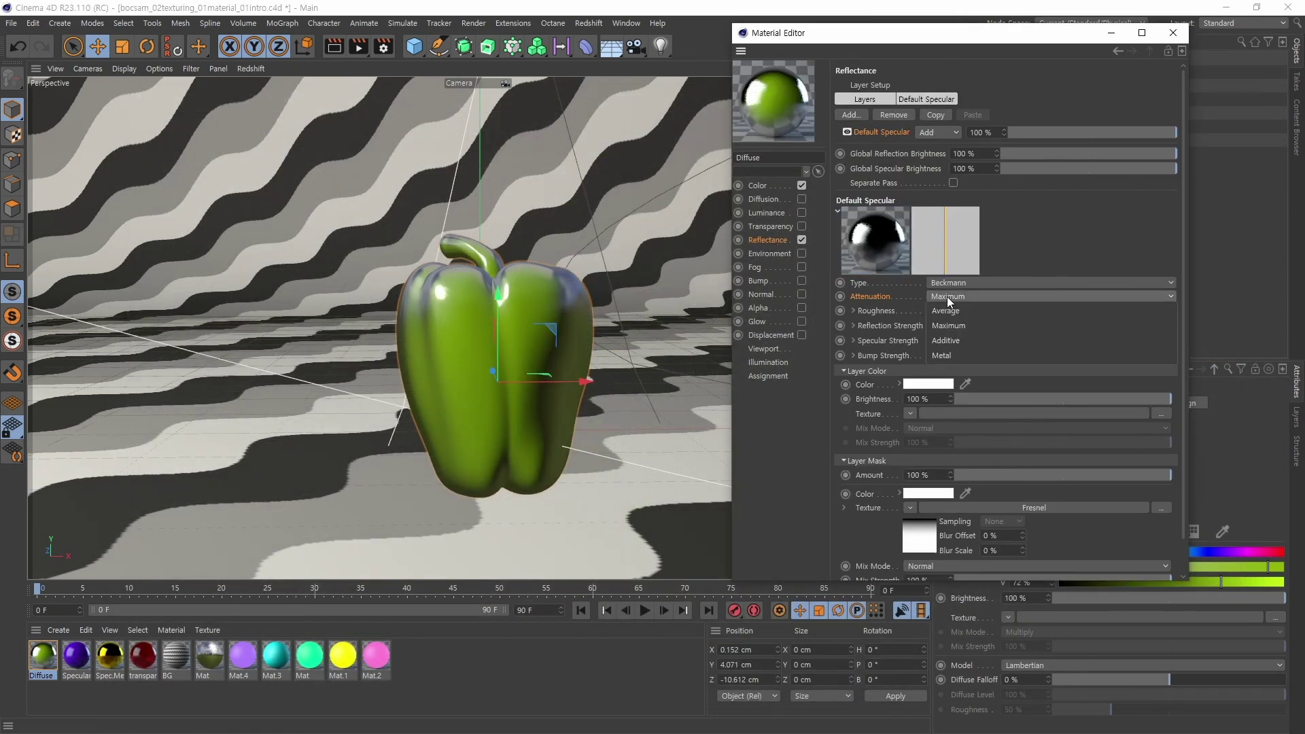
{"action": "left_click", "coordinate": [948, 296]}
{"action": "left_click", "coordinate": [955, 340]}
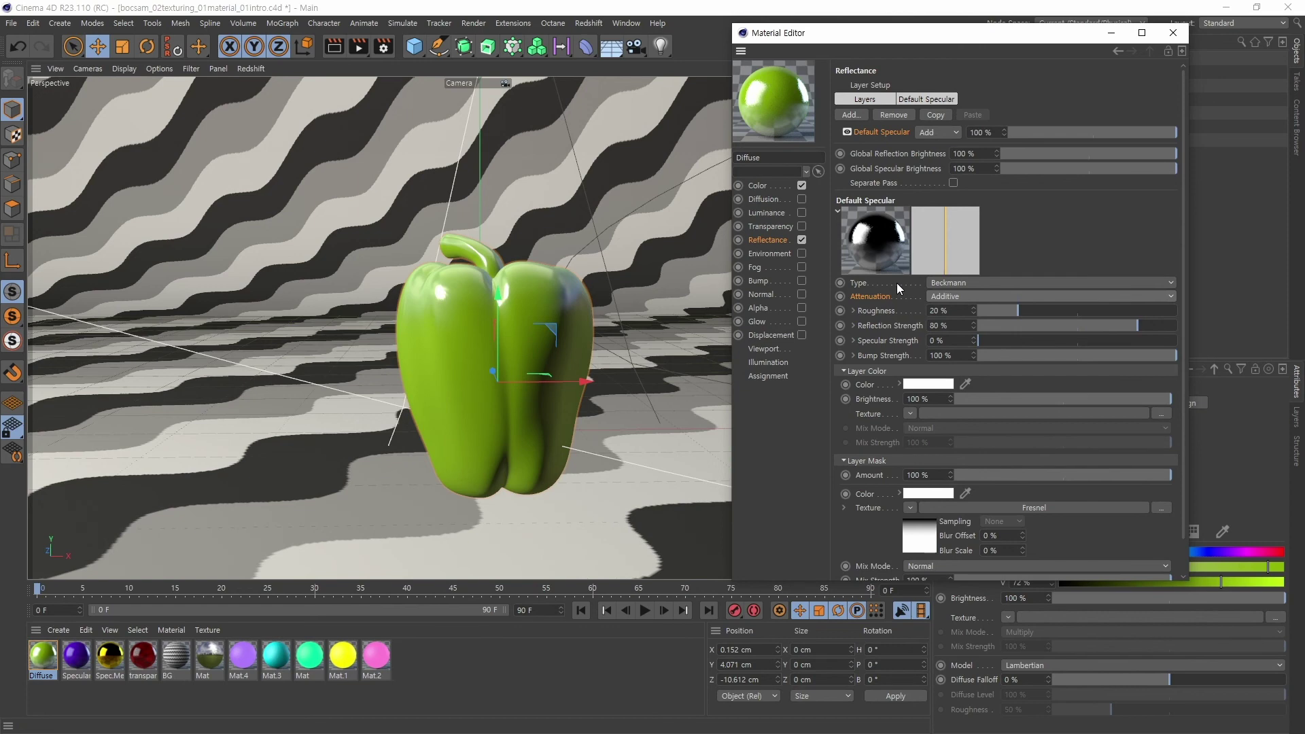
- Render the pepper with Additive attenuation, compare it with the previous Maximum render in the history, and close the Picture Viewer
{"action": "key", "text": "shift+r"}
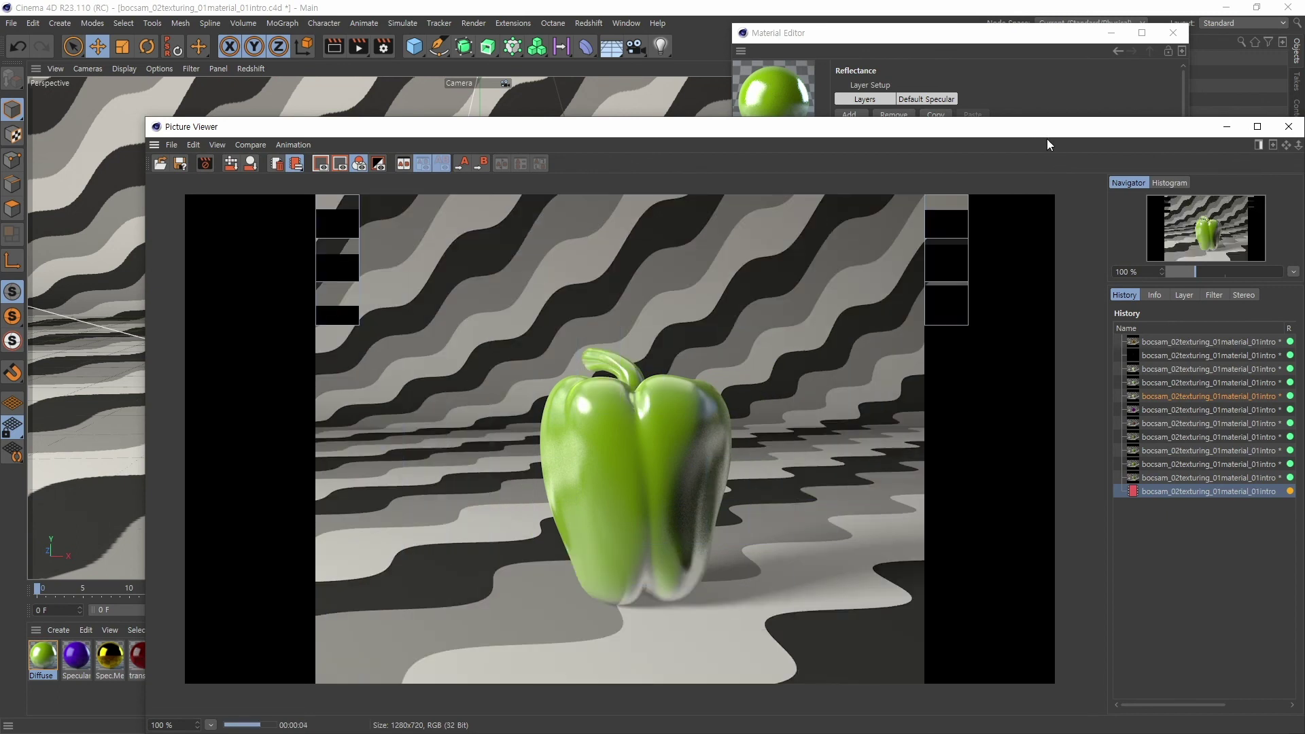
{"action": "left_click", "coordinate": [1194, 478]}
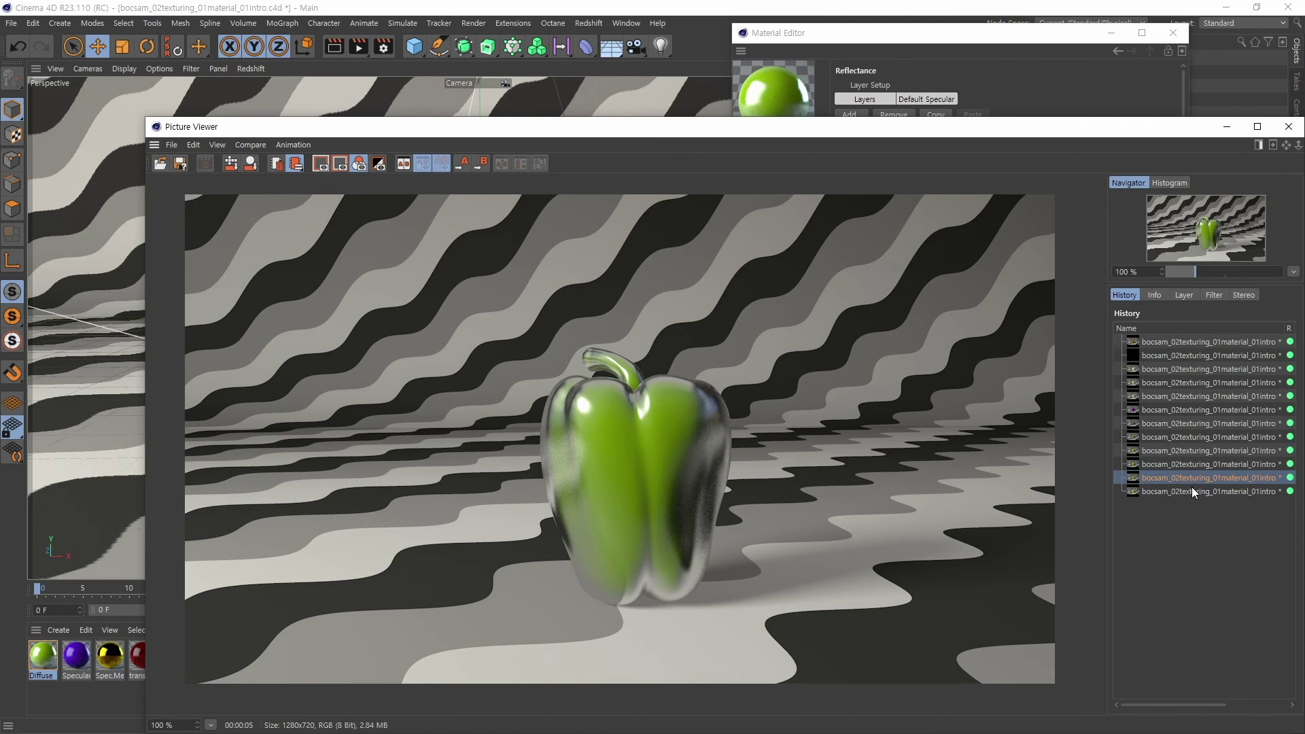
{"action": "left_click", "coordinate": [1193, 491]}
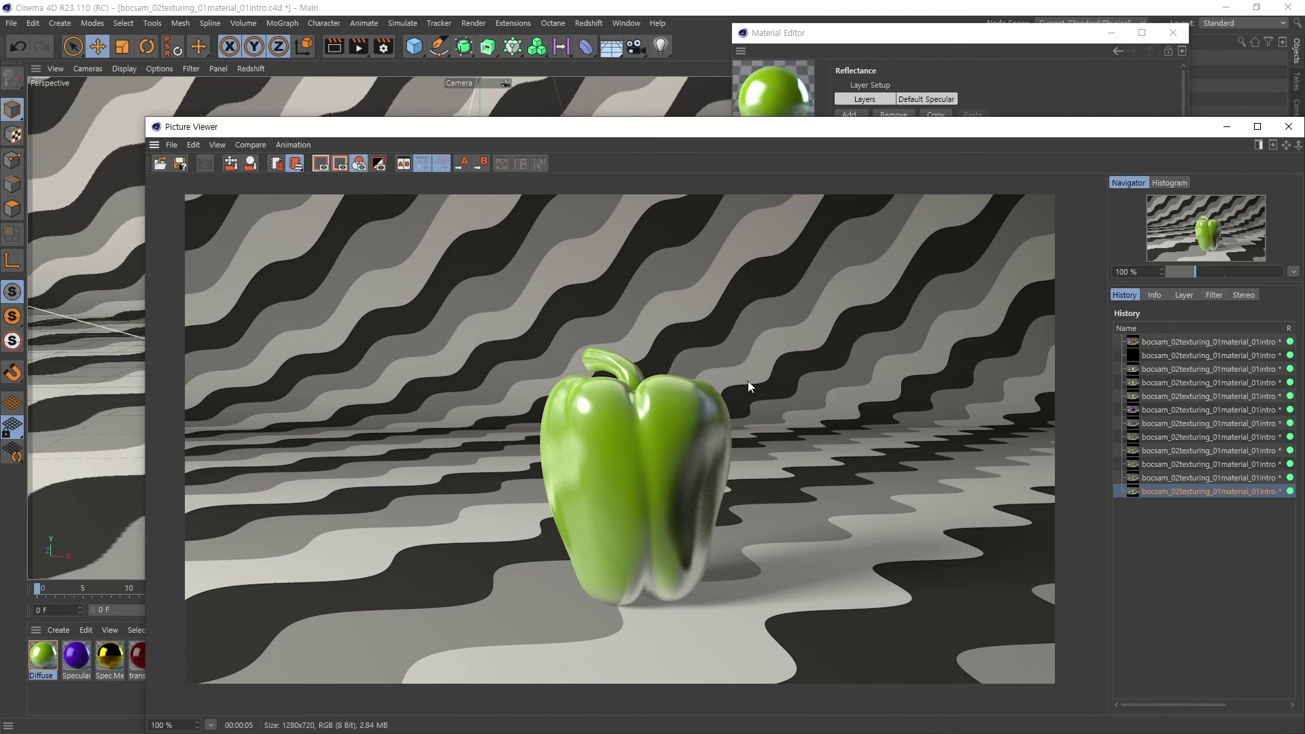
{"action": "left_click_drag", "start_coordinate": [826, 133], "coordinate": [742, 93]}
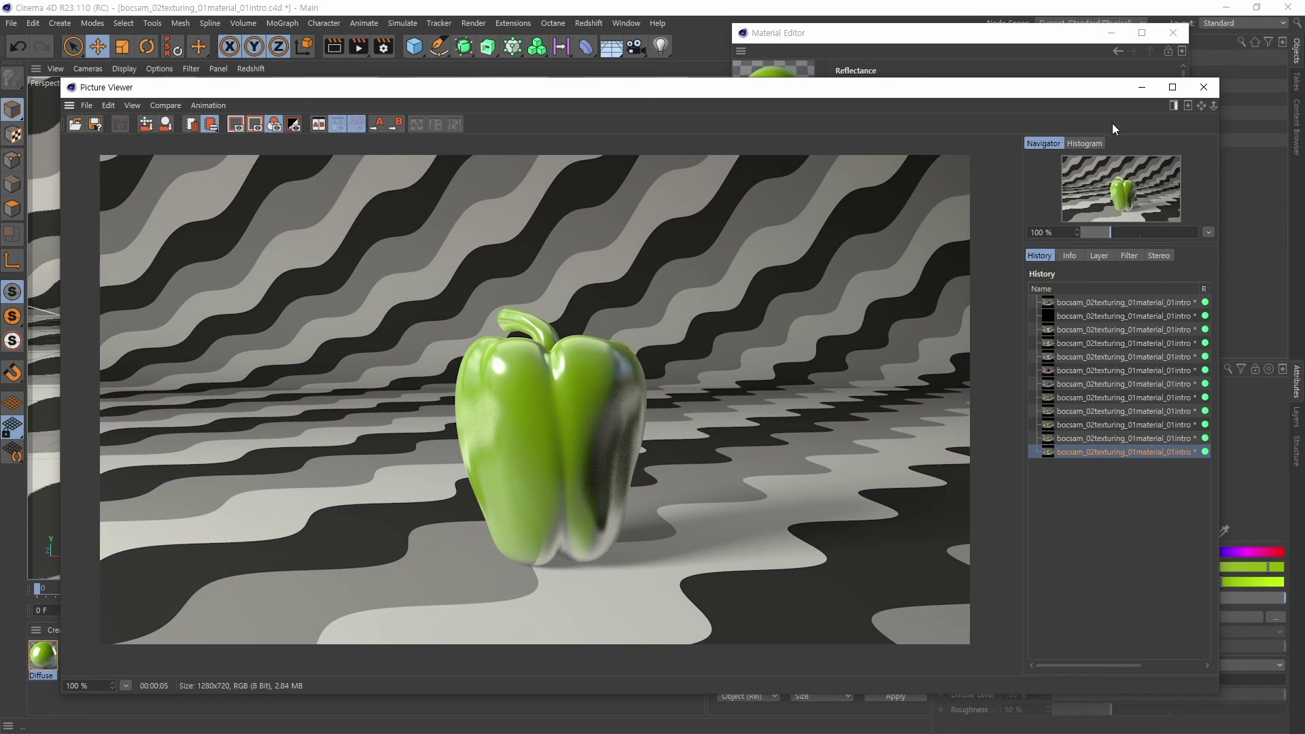
{"action": "left_click_drag", "start_coordinate": [1115, 92], "coordinate": [1112, 92]}
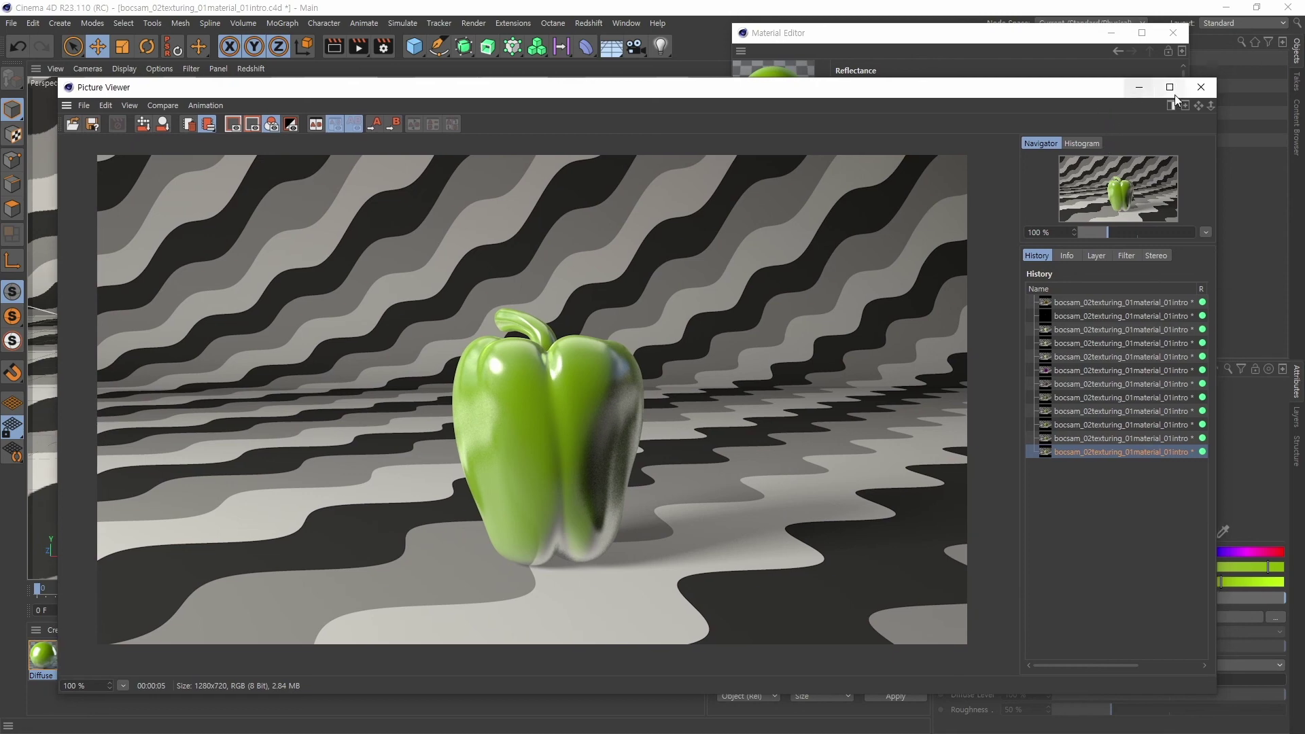
{"action": "left_click", "coordinate": [1201, 87]}
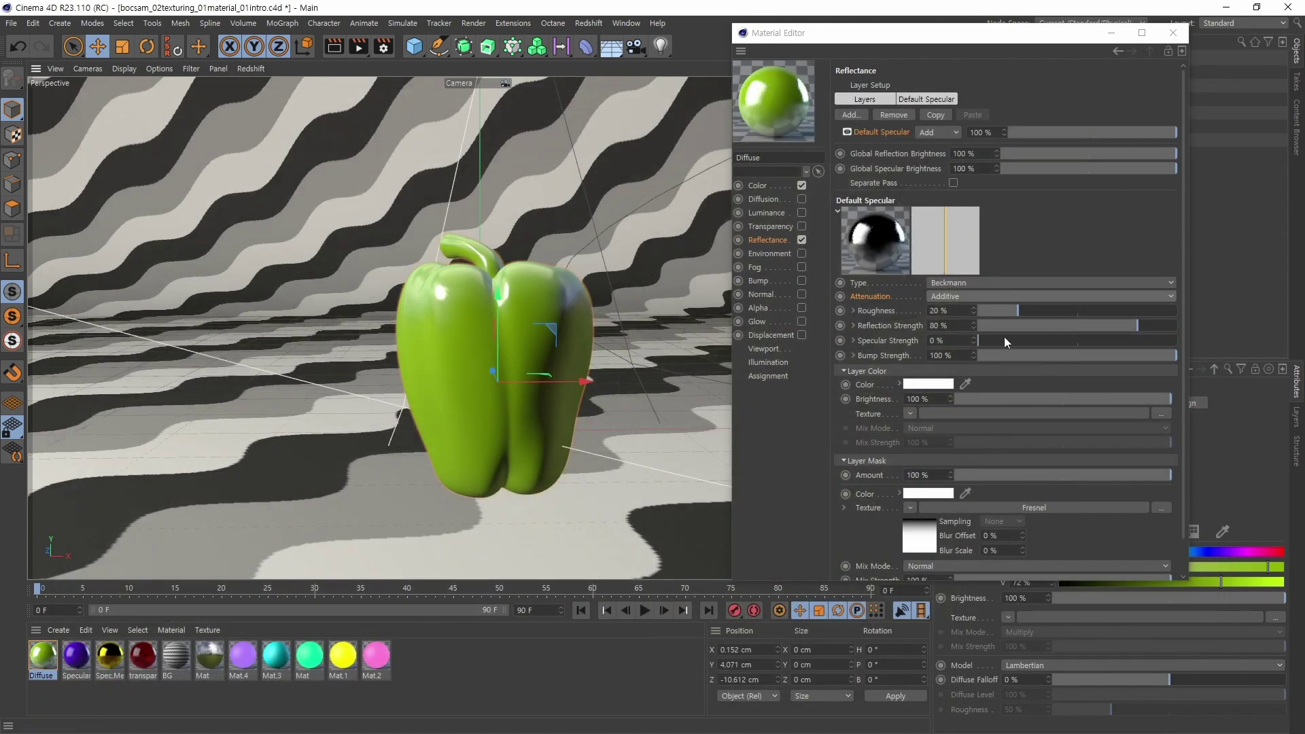
- Set the Beckmann layer's Attenuation to Average and render the pepper to the Picture Viewer
{"action": "left_click", "coordinate": [946, 297]}
{"action": "left_click", "coordinate": [952, 312]}
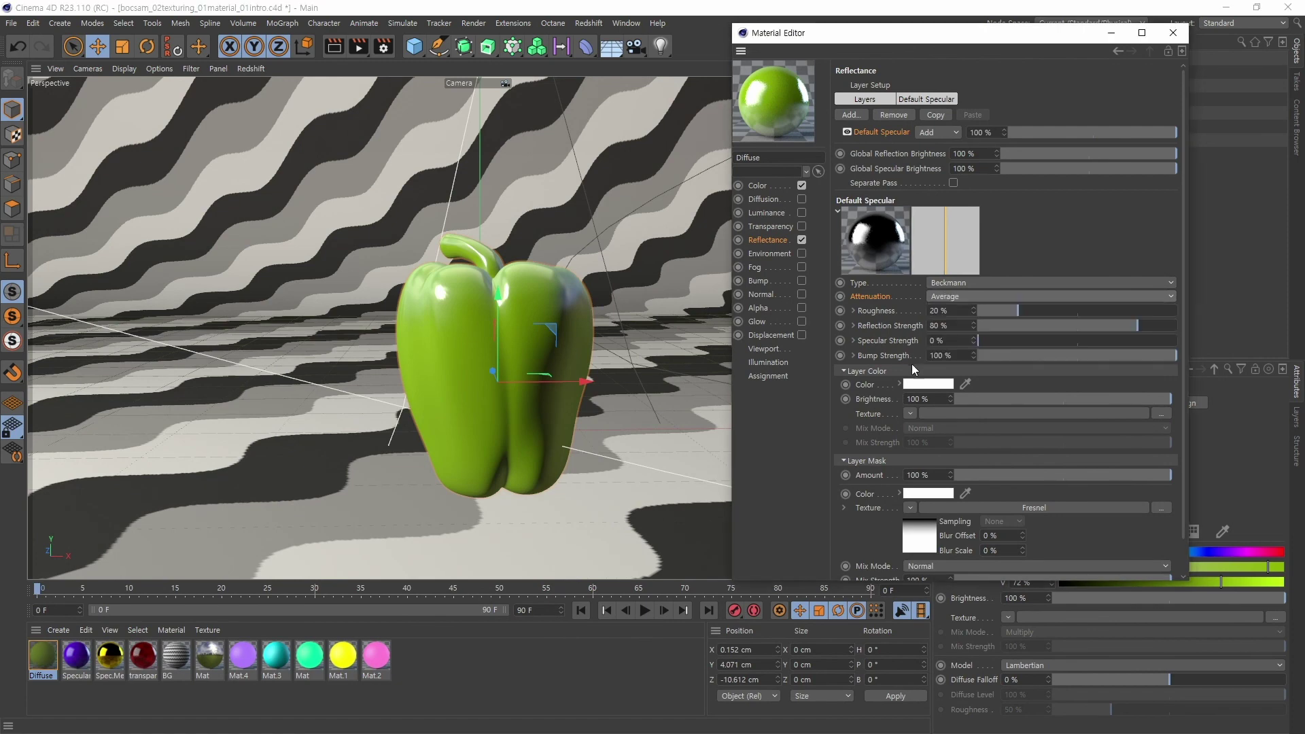
{"action": "key", "text": "shift"}
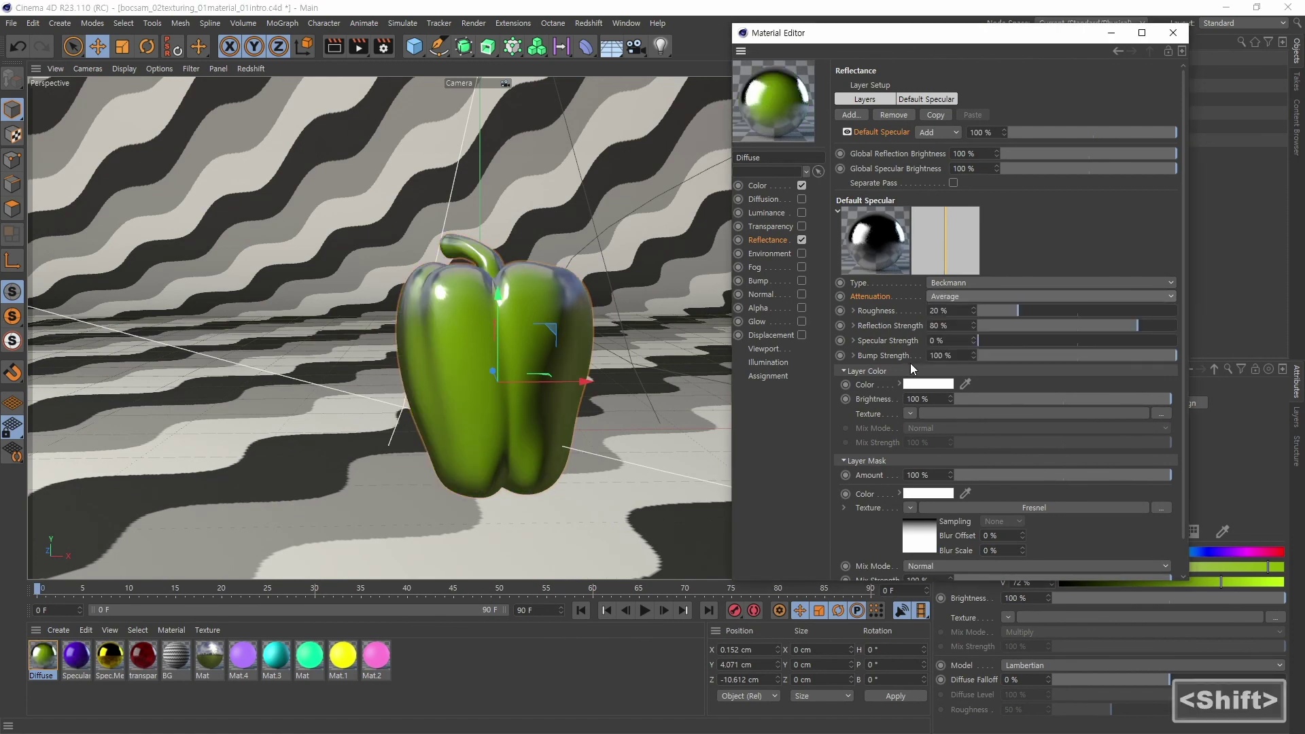
{"action": "key", "text": "shift+r"}
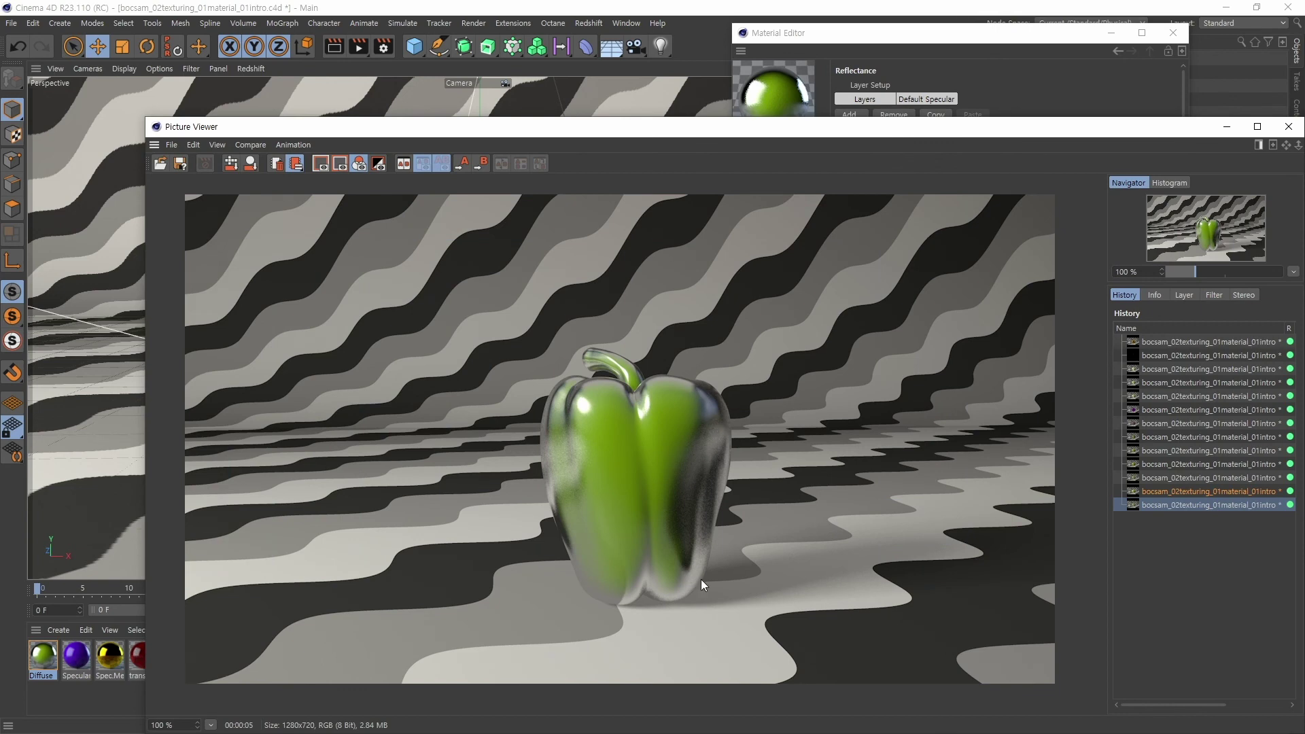
- Compare the Additive and Average attenuation renders by switching between the last two history entries
{"action": "left_click", "coordinate": [1189, 491]}
{"action": "left_click", "coordinate": [1188, 503]}
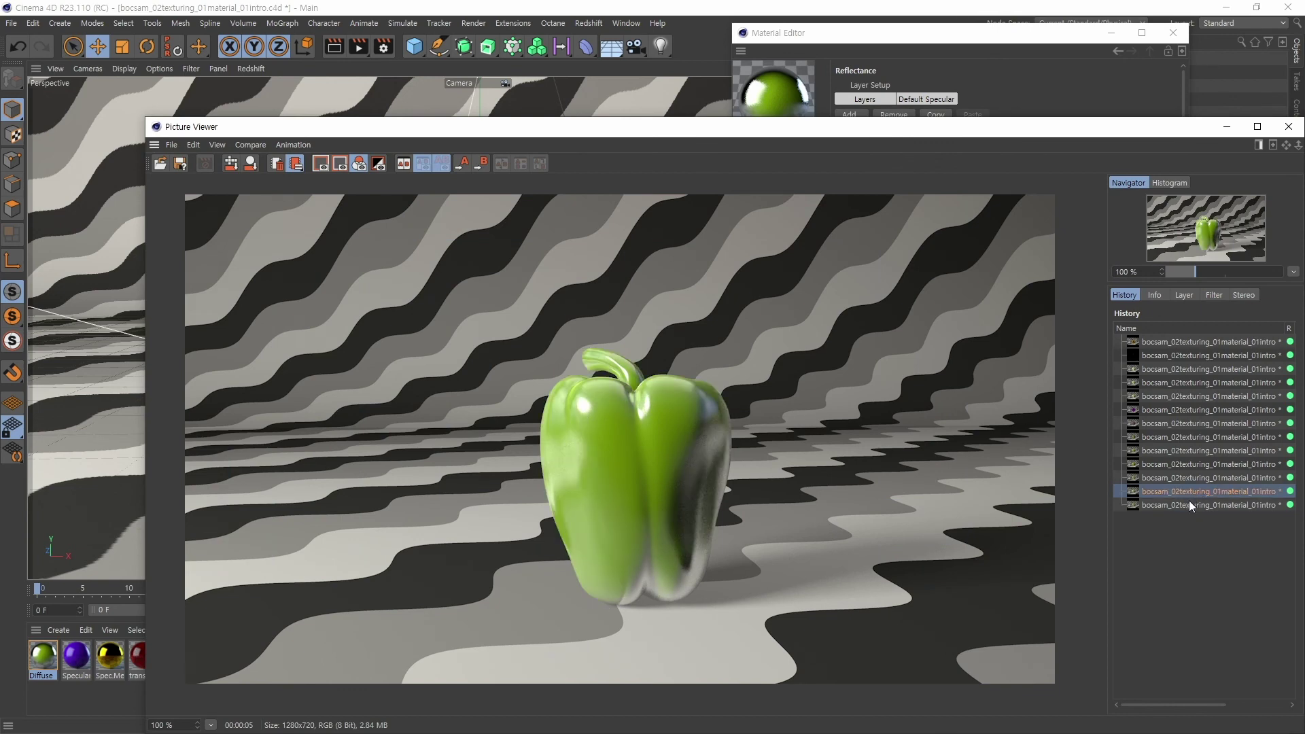
{"action": "left_click", "coordinate": [1188, 492]}
{"action": "left_click", "coordinate": [1186, 505]}
{"action": "left_click", "coordinate": [1187, 492]}
{"action": "left_click", "coordinate": [1185, 504]}
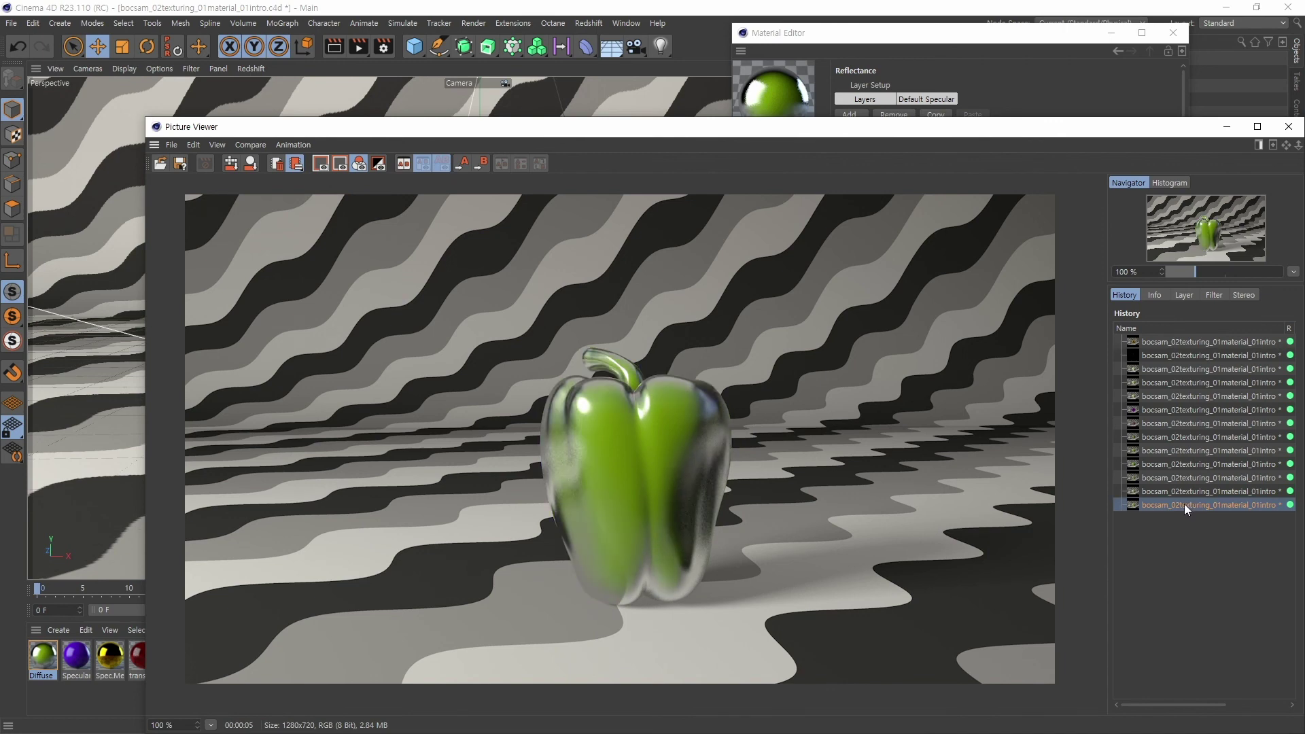
- View the earlier Additive attenuation render in the history once more and close the Picture Viewer
{"action": "left_click", "coordinate": [1183, 494]}
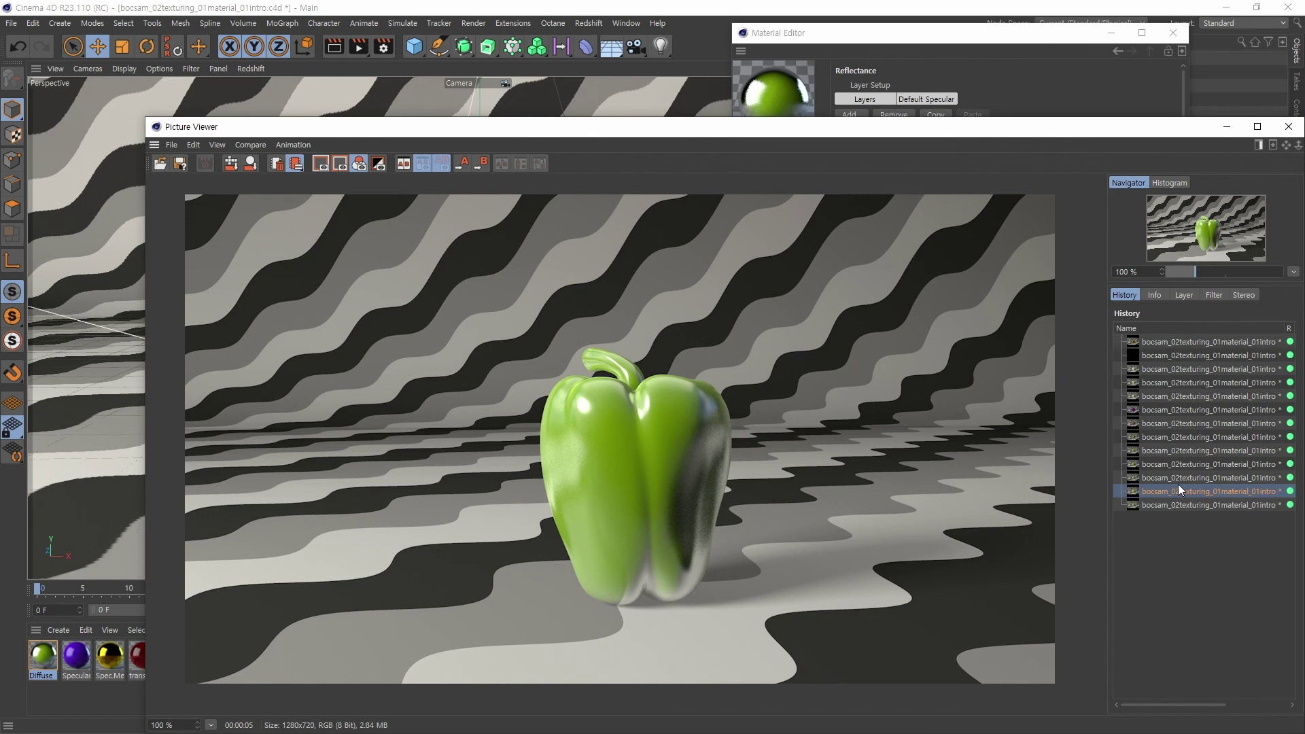
{"action": "left_click_drag", "start_coordinate": [1128, 129], "coordinate": [1070, 90]}
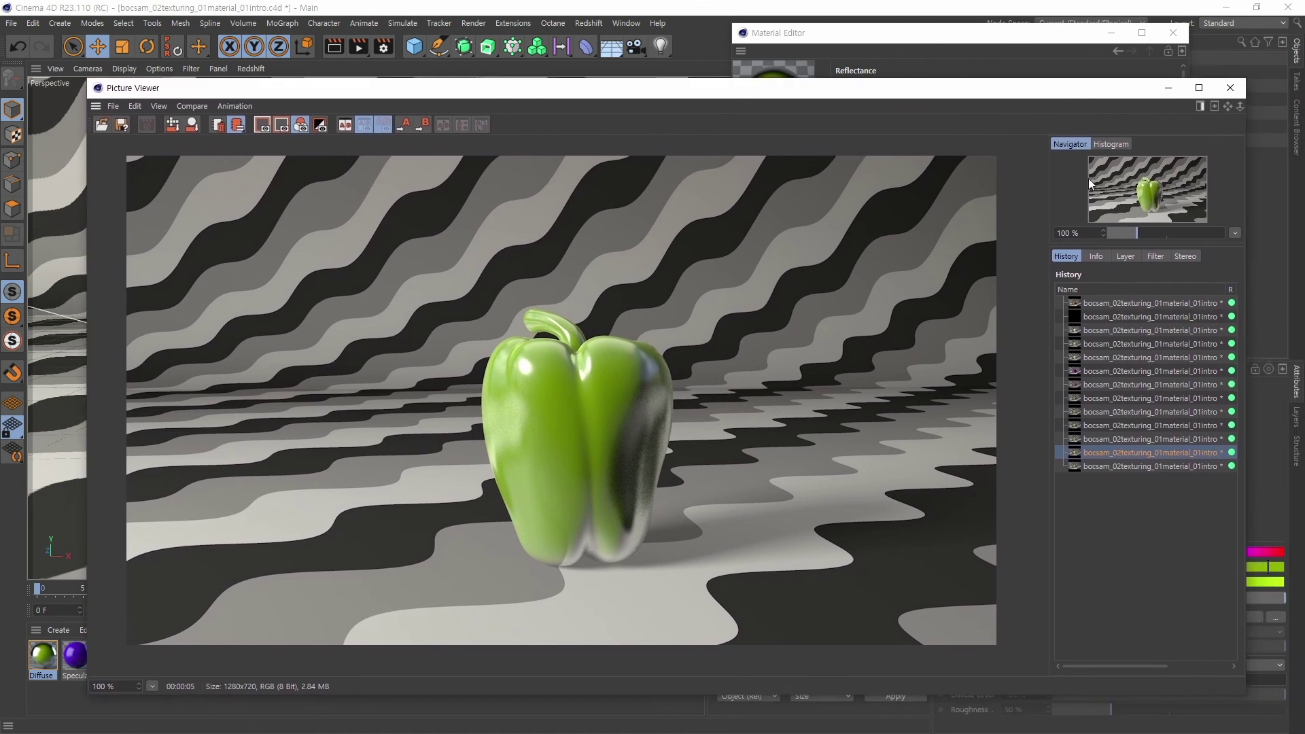
{"action": "left_click", "coordinate": [1231, 91]}
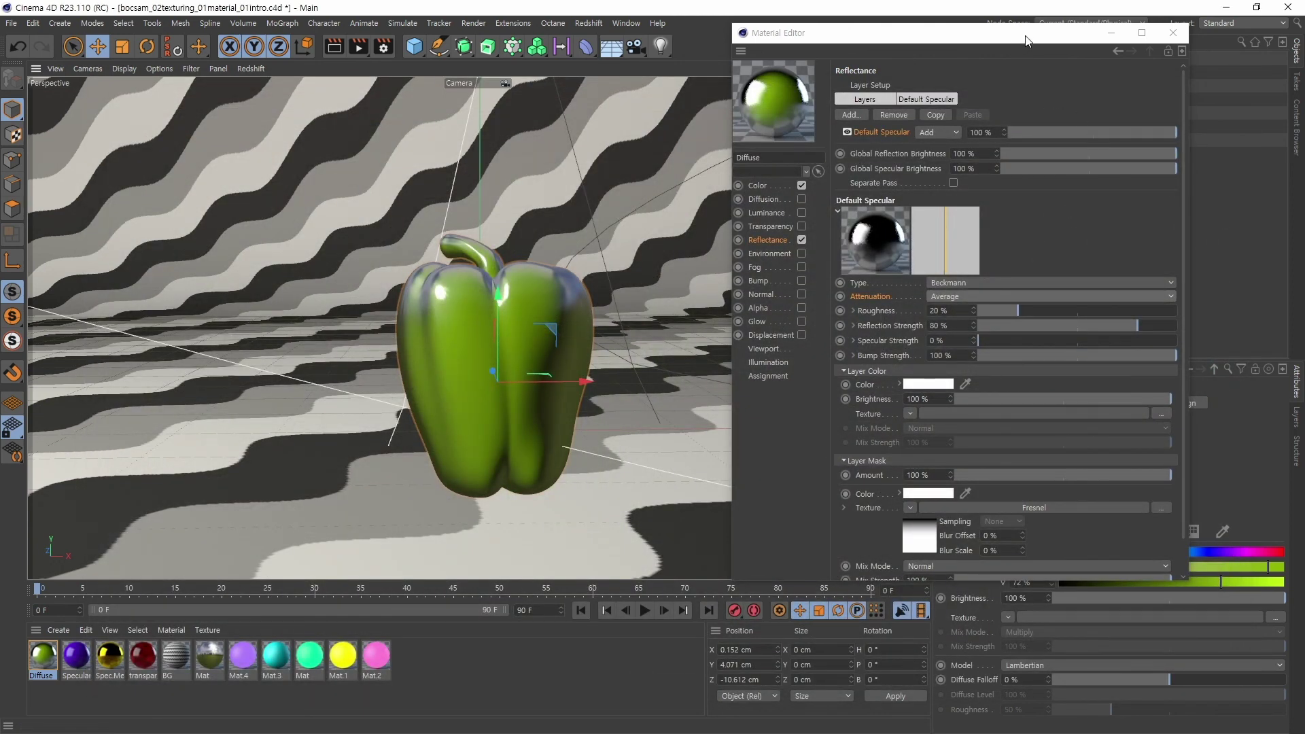
- Review the Diffuse material's Reflectance settings and set the Beckmann layer's Attenuation back to Additive
{"action": "left_click_drag", "start_coordinate": [1023, 35], "coordinate": [1044, 42]}
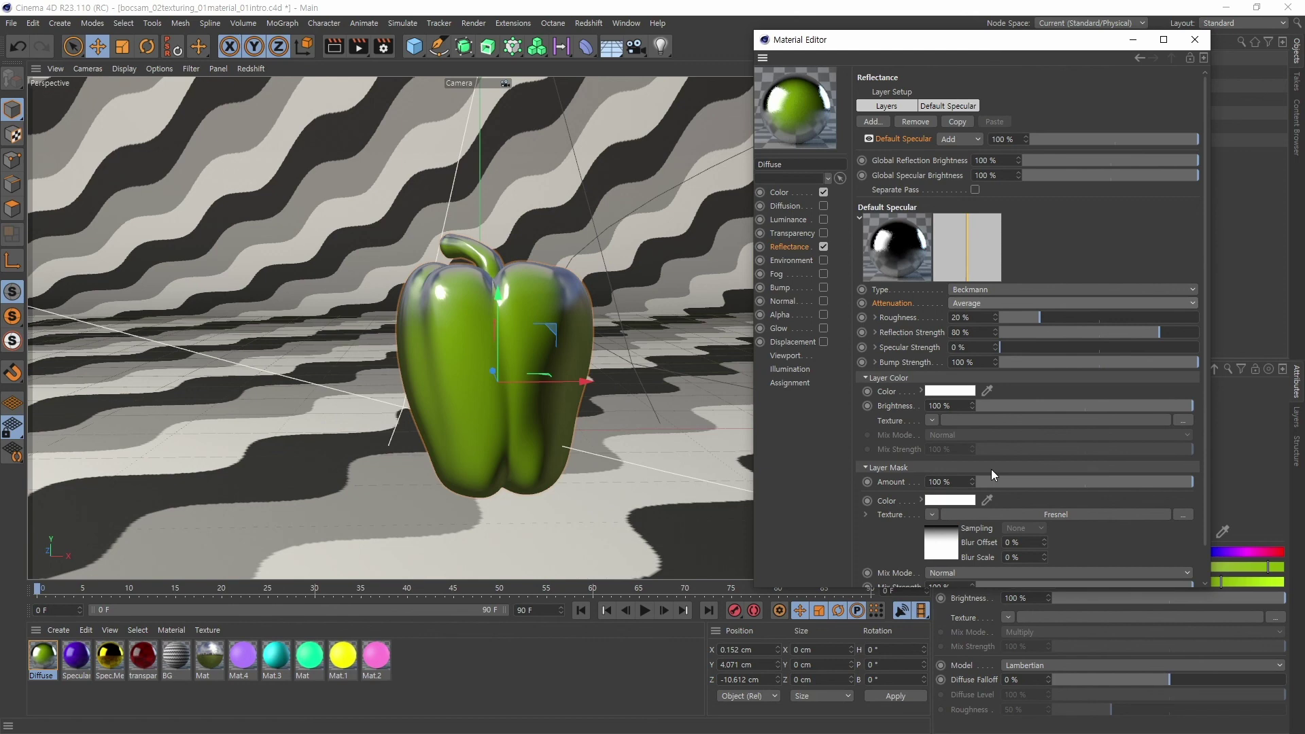
{"action": "scroll", "coordinate": [1204, 272], "scroll_direction": "down", "scroll_amount": 2}
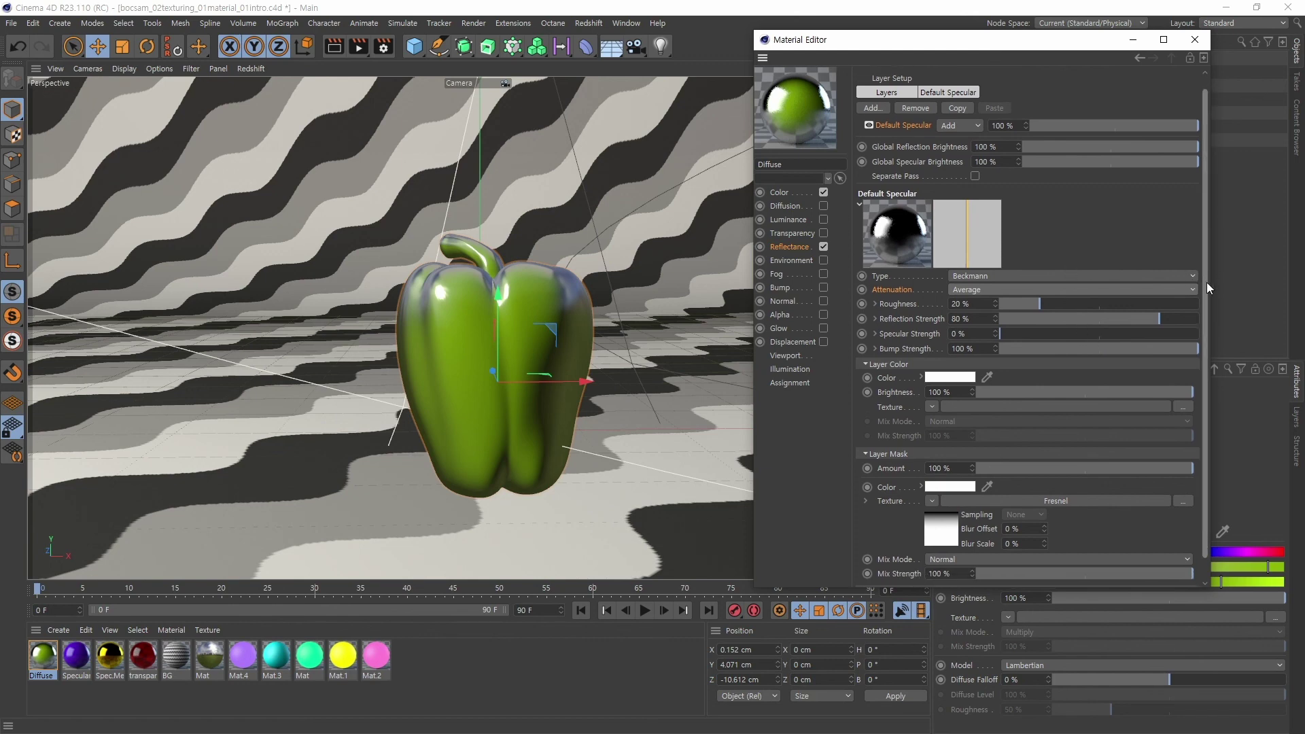
{"action": "scroll", "coordinate": [1197, 299], "scroll_direction": "down", "scroll_amount": 1}
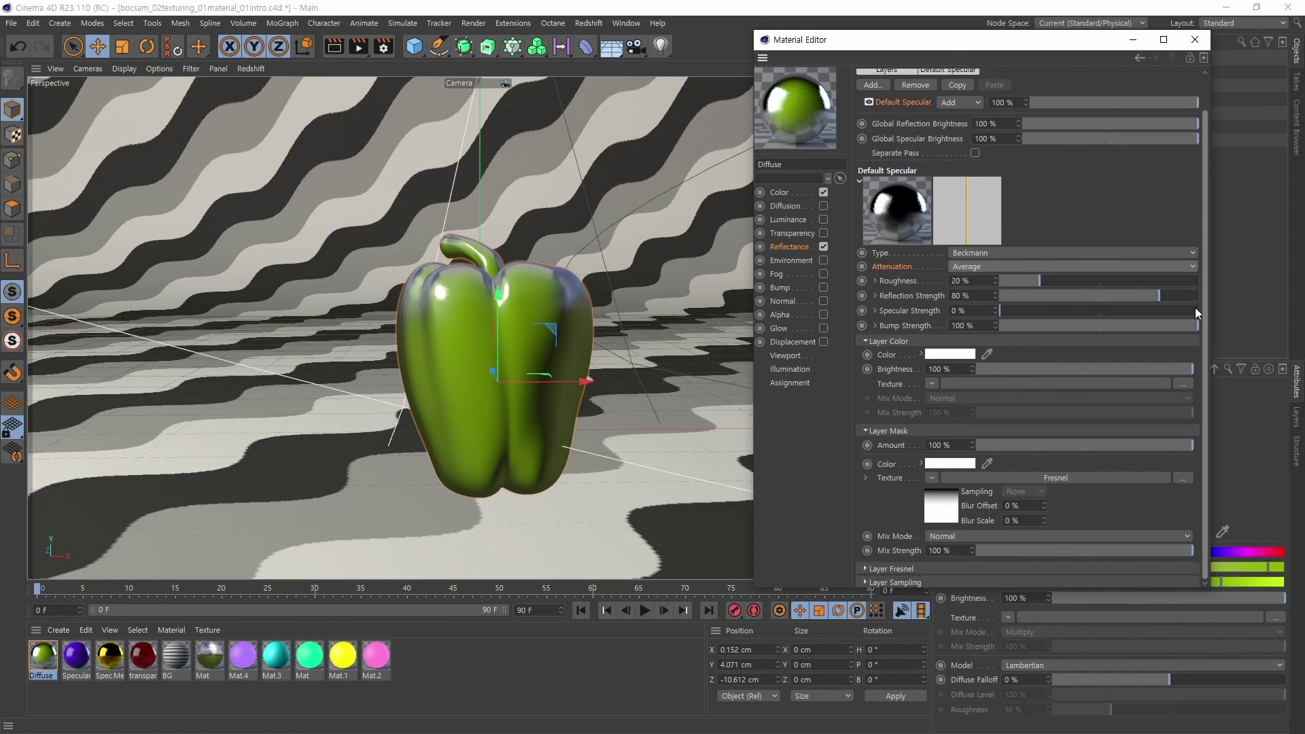
{"action": "scroll", "coordinate": [1190, 299], "scroll_direction": "up", "scroll_amount": 3}
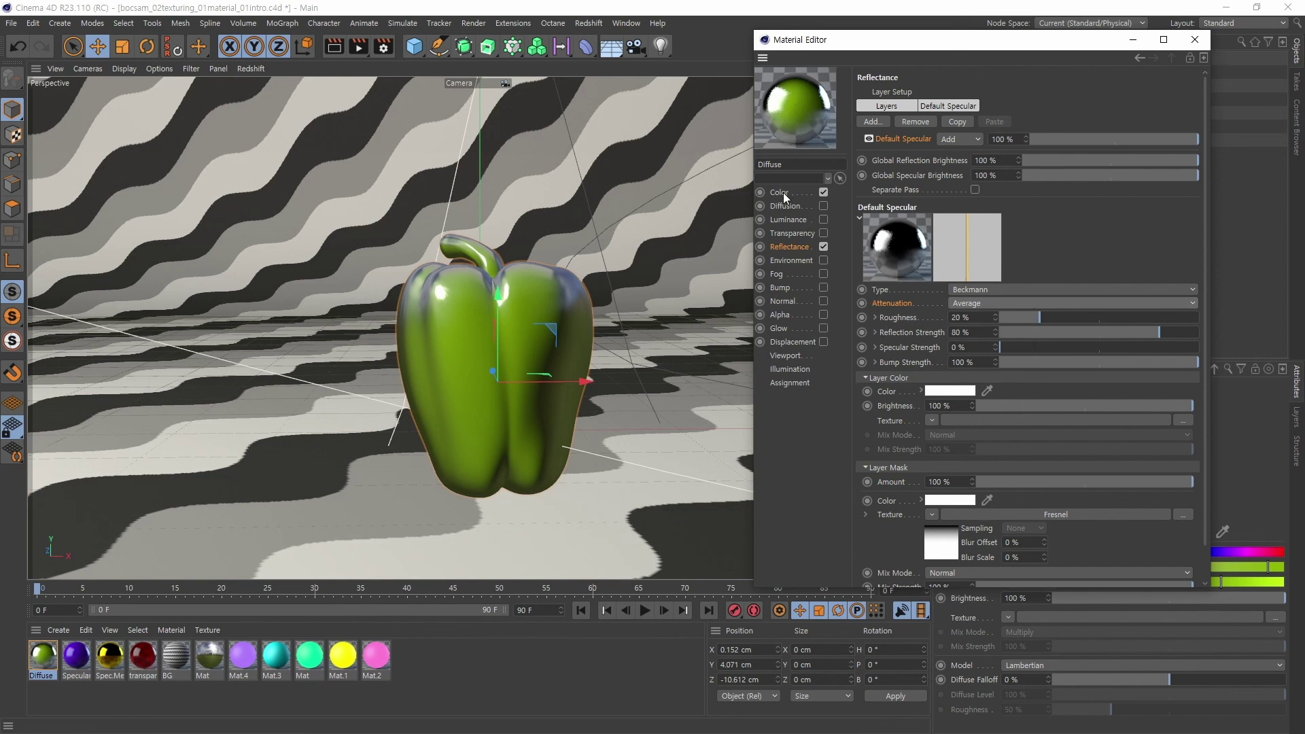
{"action": "left_click", "coordinate": [971, 303]}
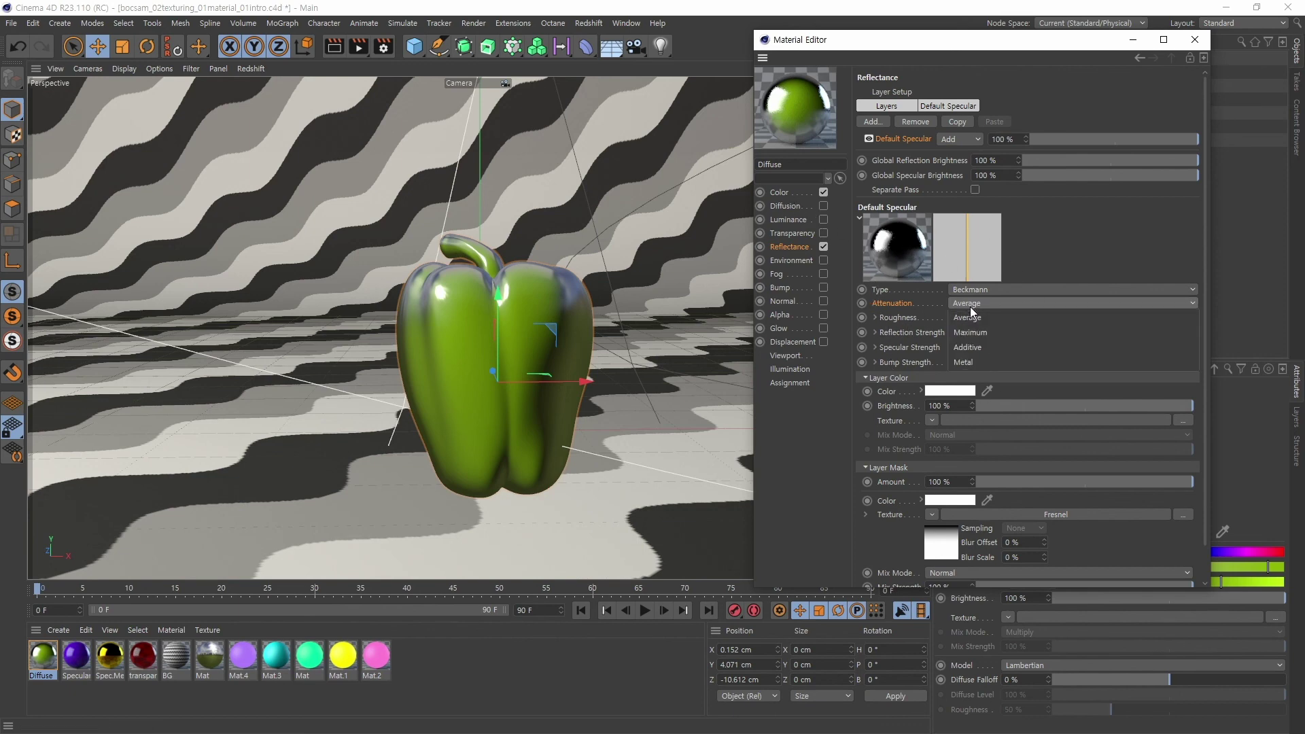
{"action": "left_click", "coordinate": [968, 347]}
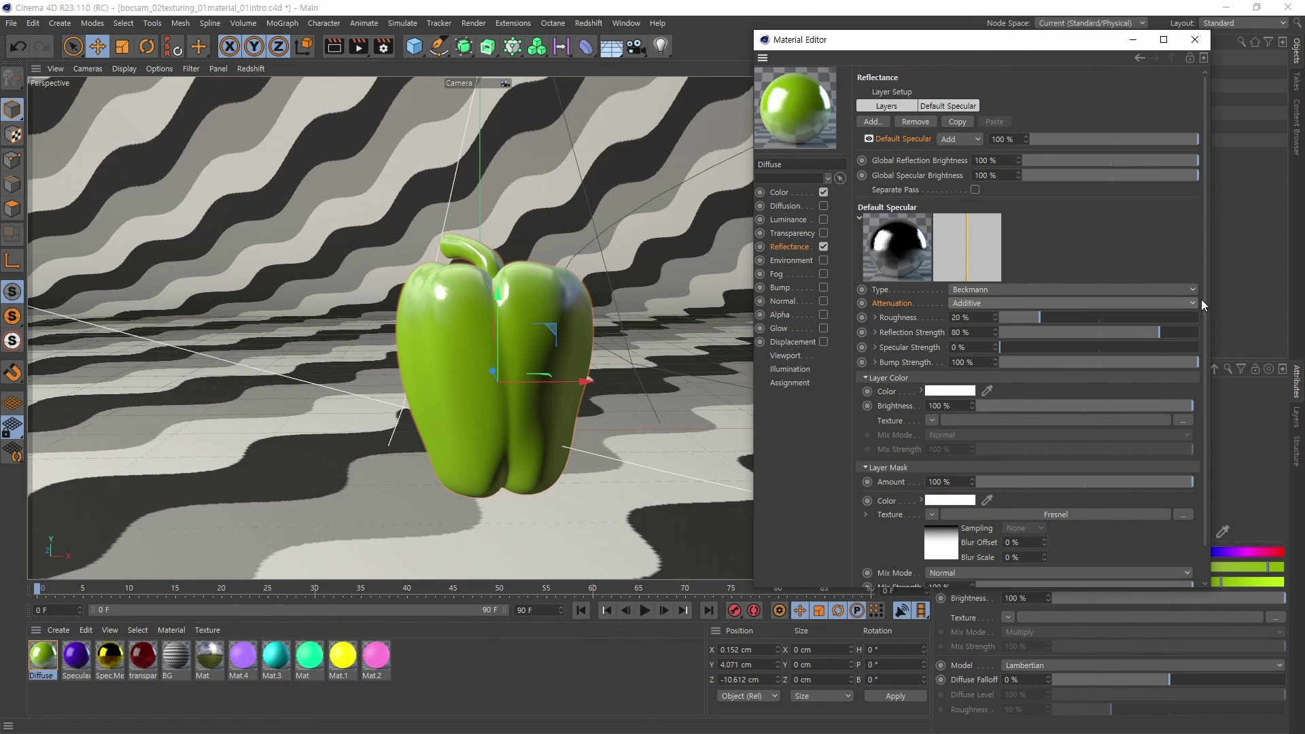
{"action": "left_click_drag", "start_coordinate": [1201, 299], "coordinate": [1205, 341]}
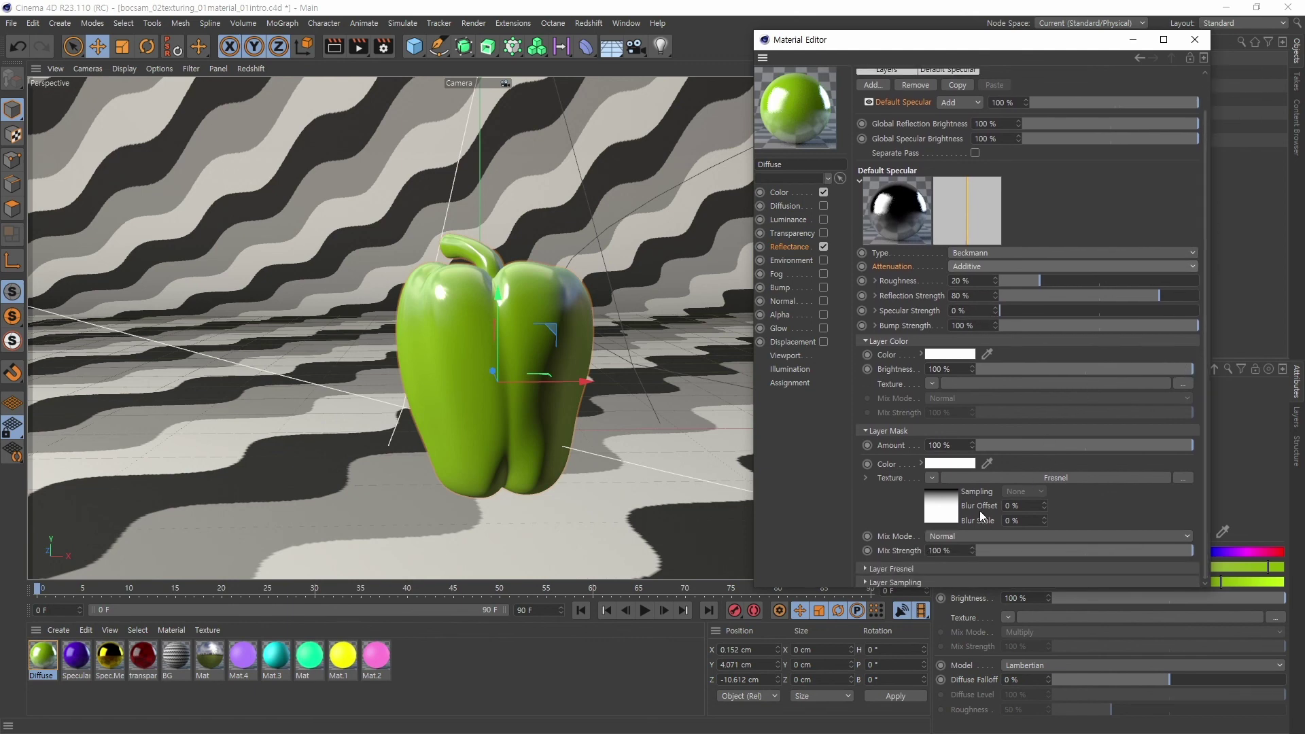